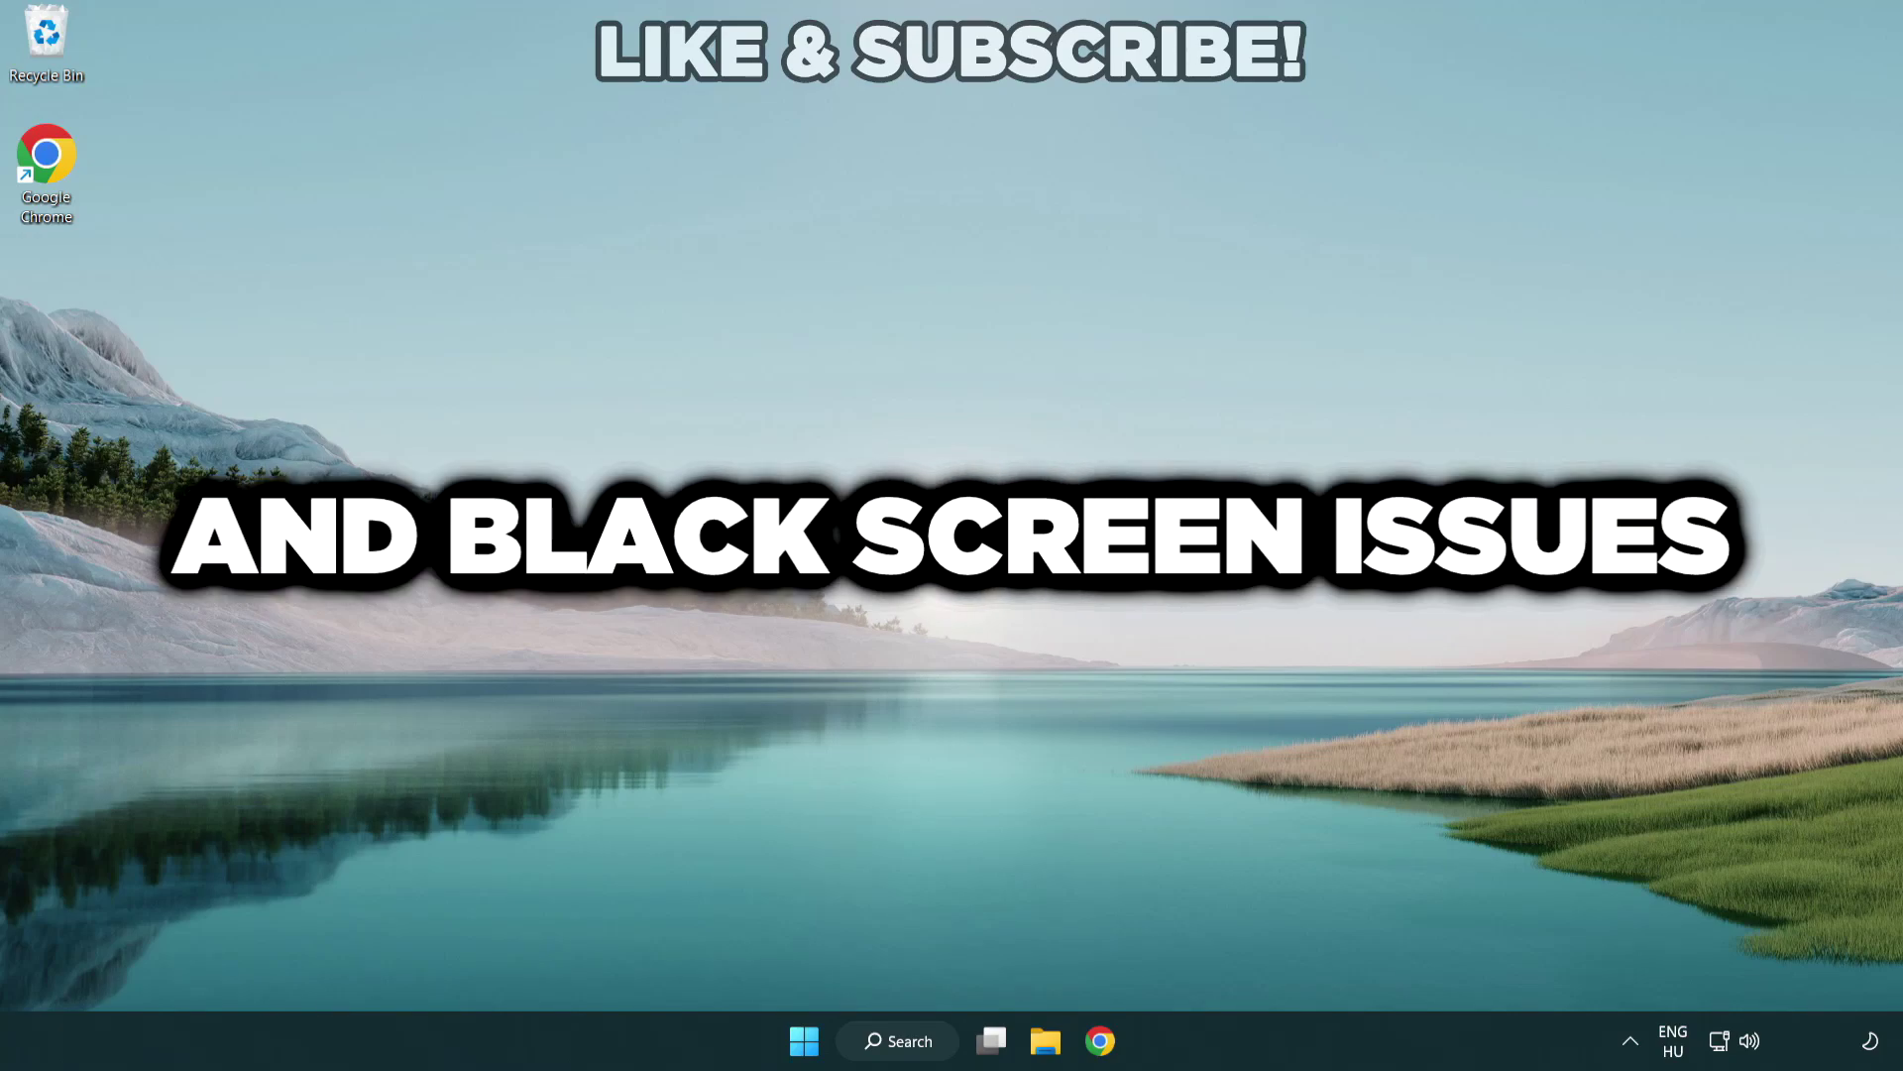
- Search Windows for 'device manager'
click(908, 1049)
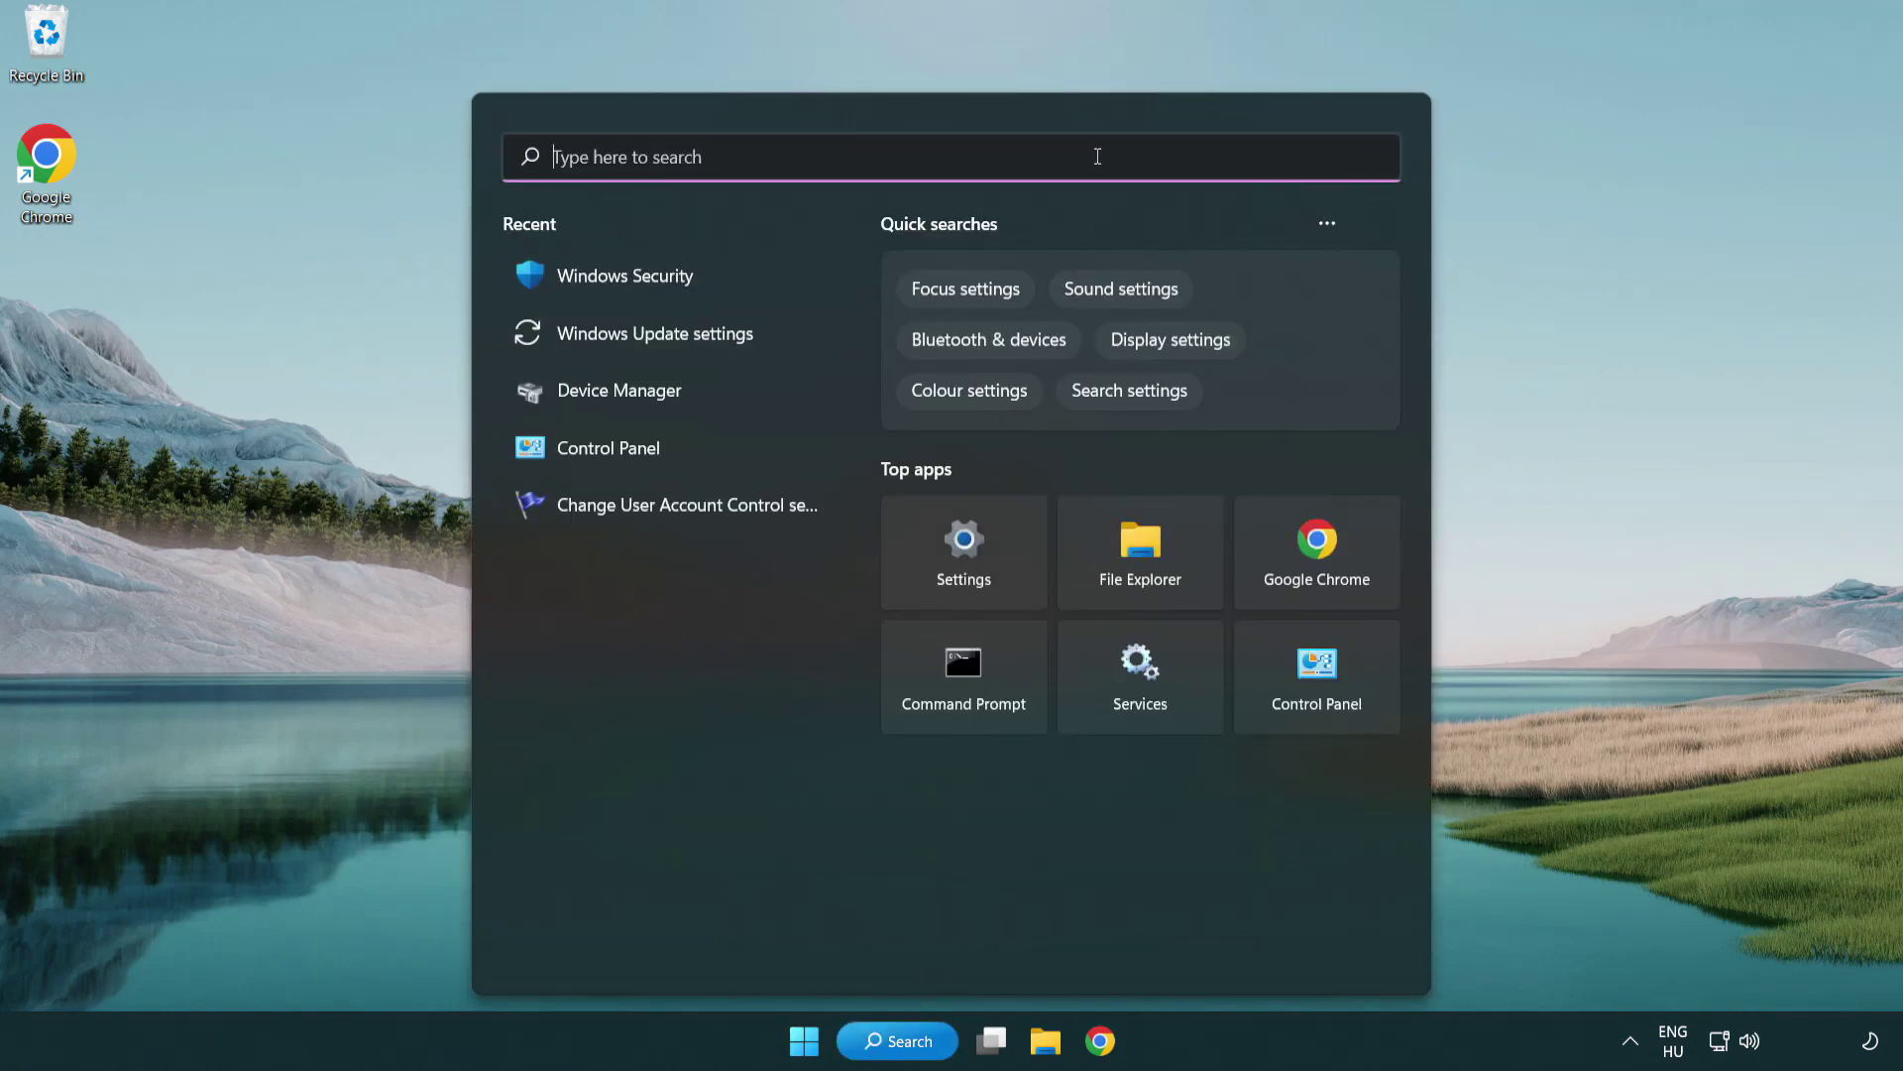
text(devic)
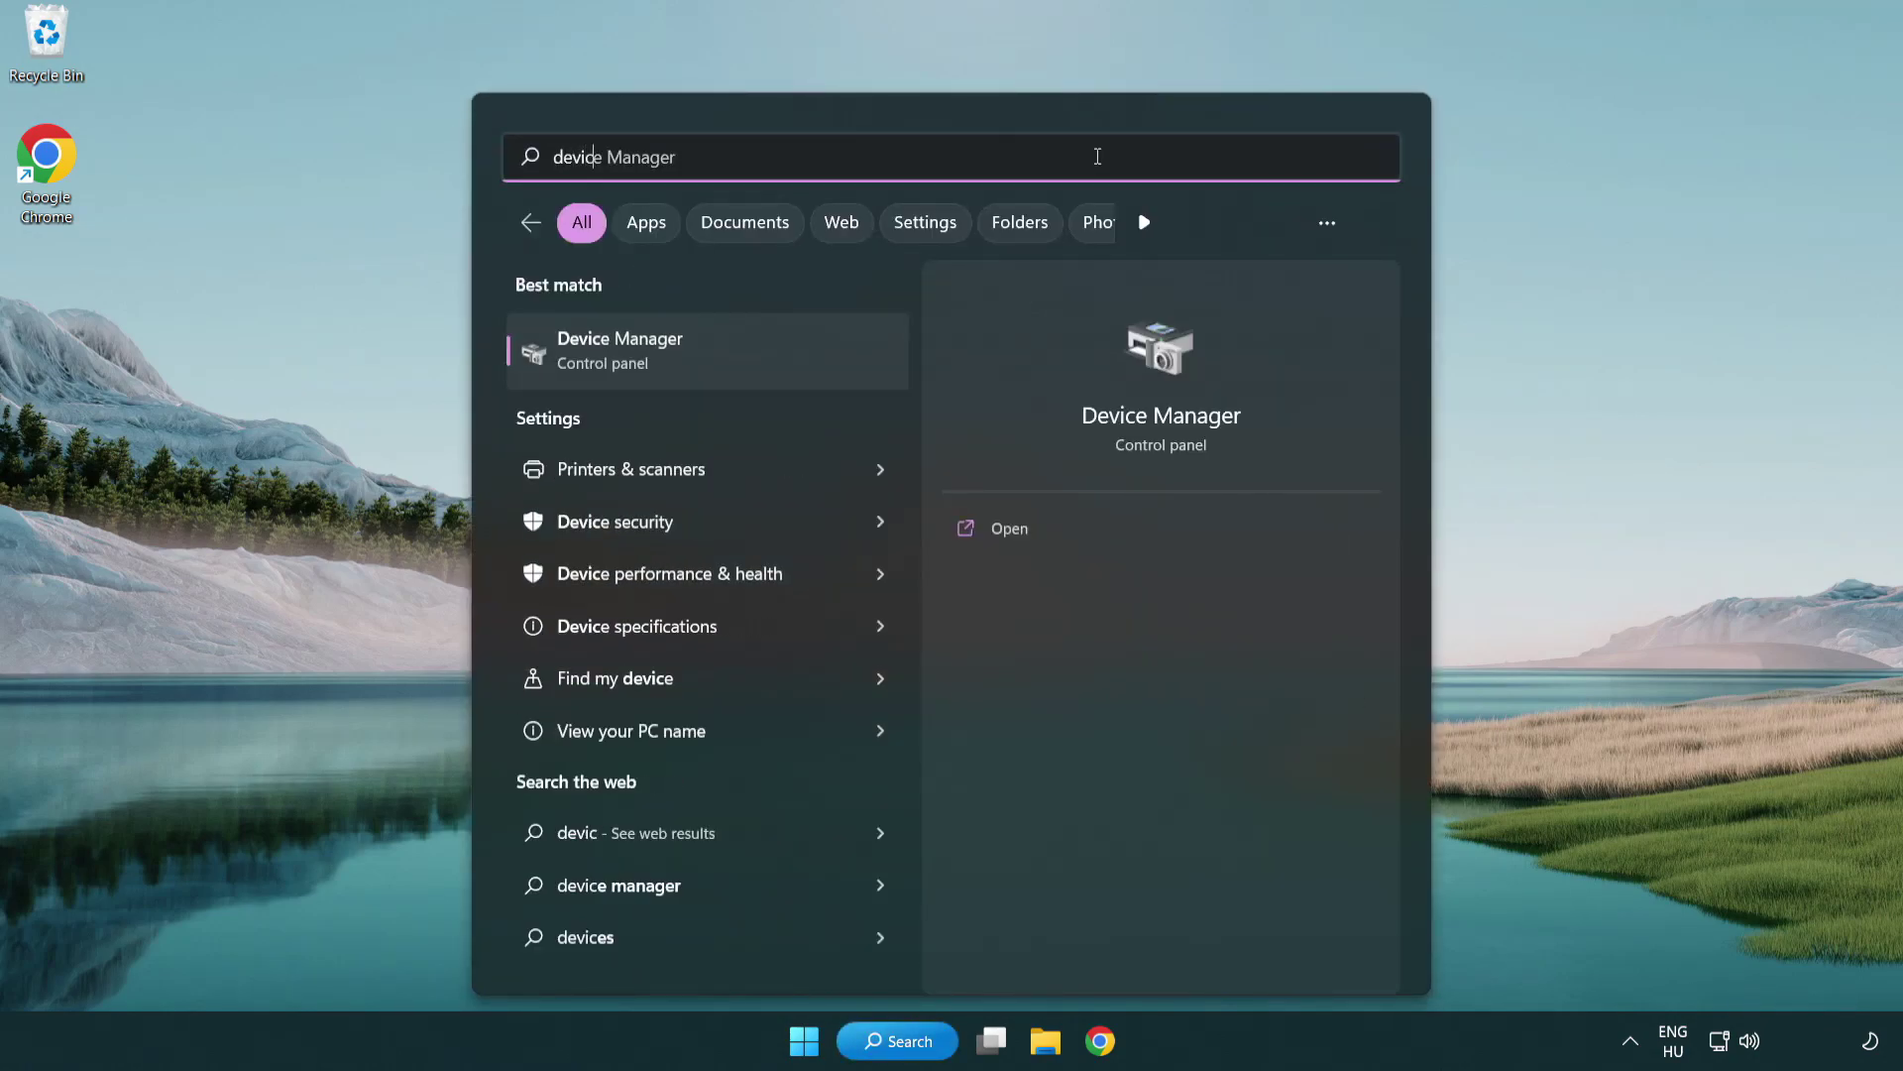
text(e manager)
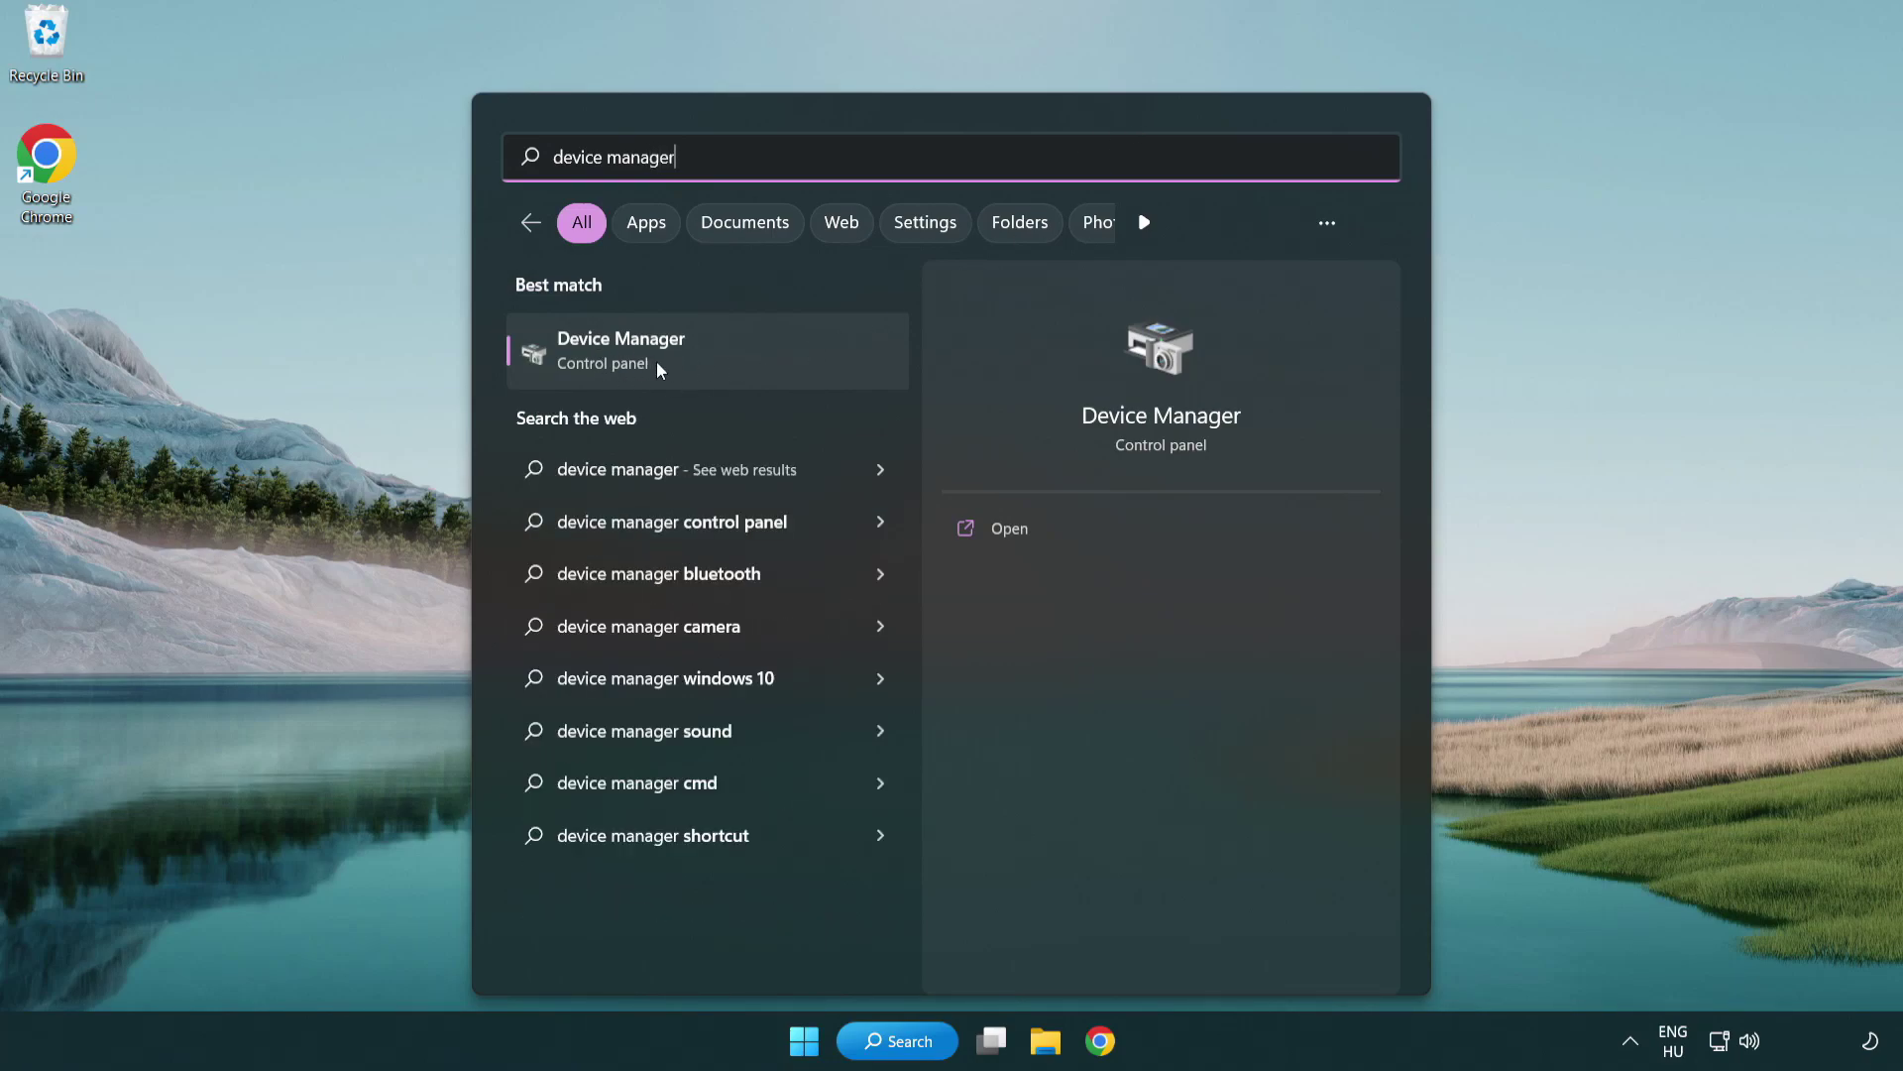
- Launch Device Manager, centre its window, and expand Display adapters
click(760, 358)
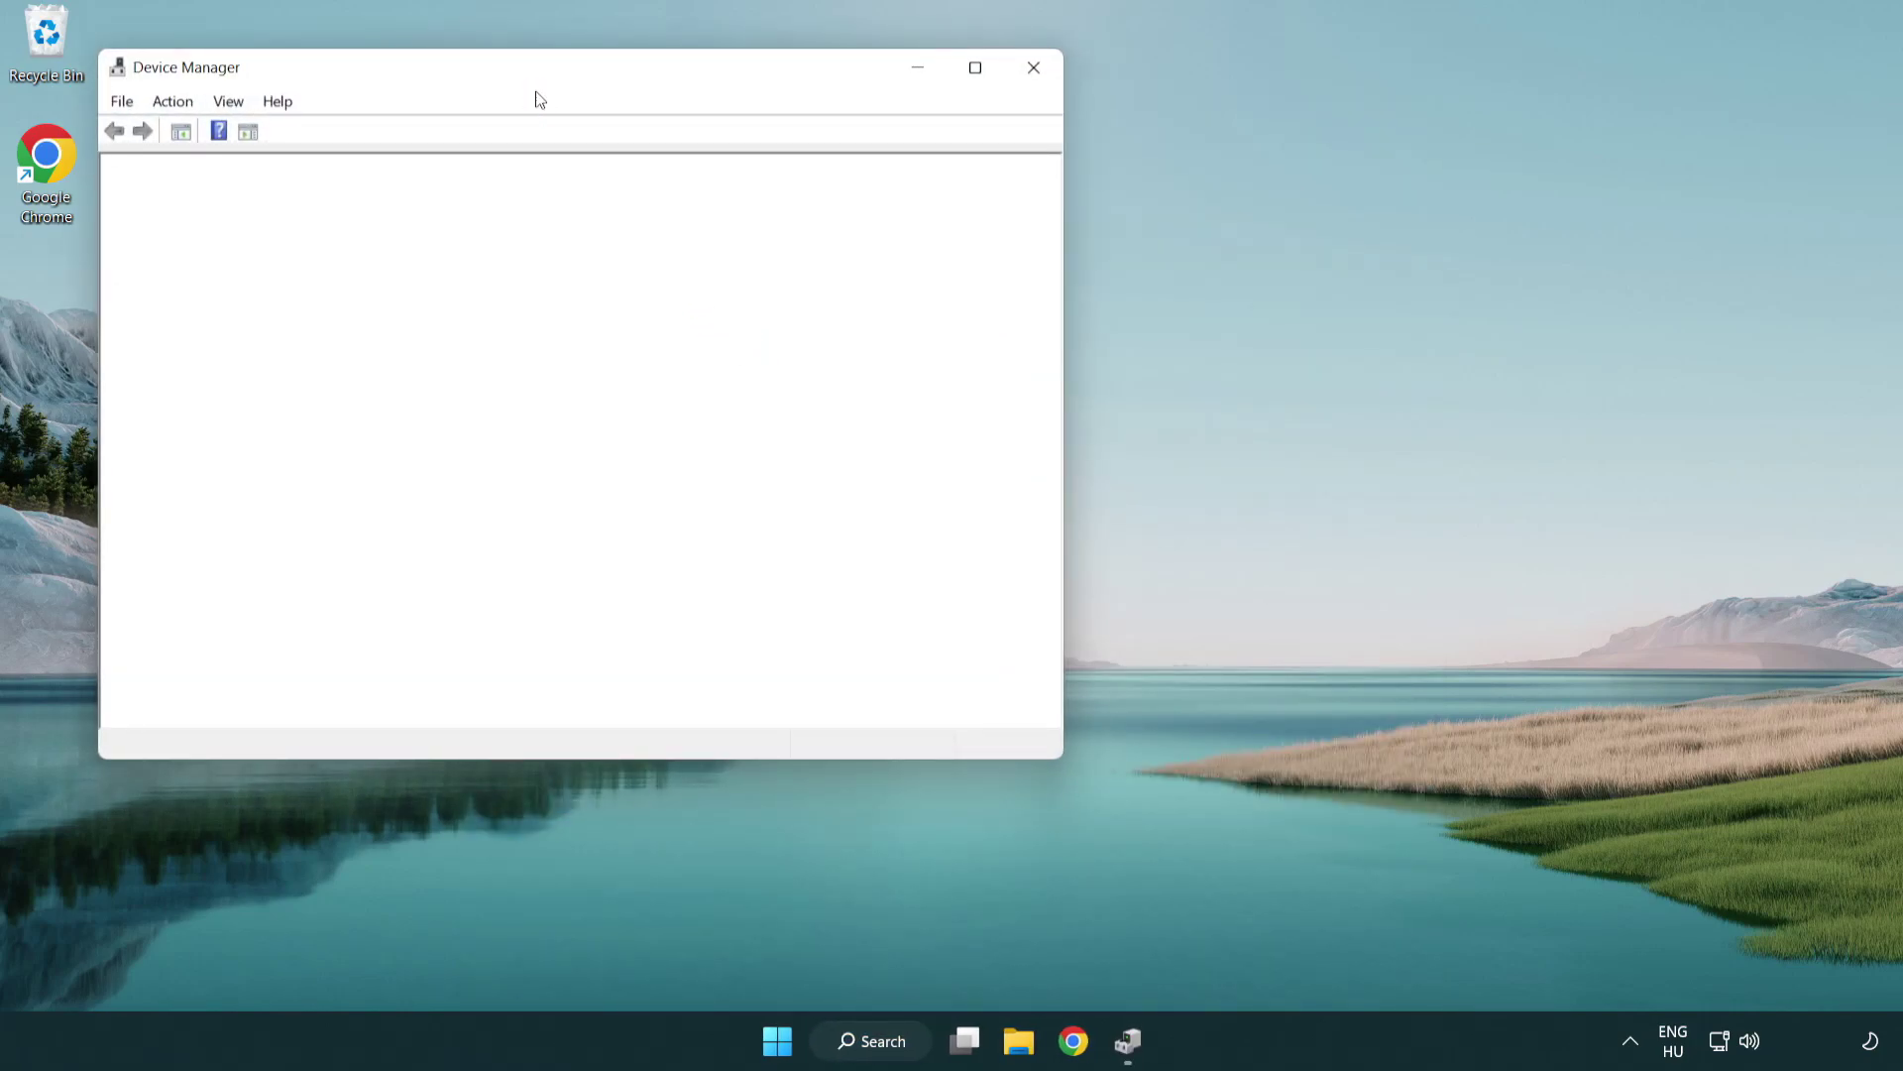
drag(521, 76, 838, 193)
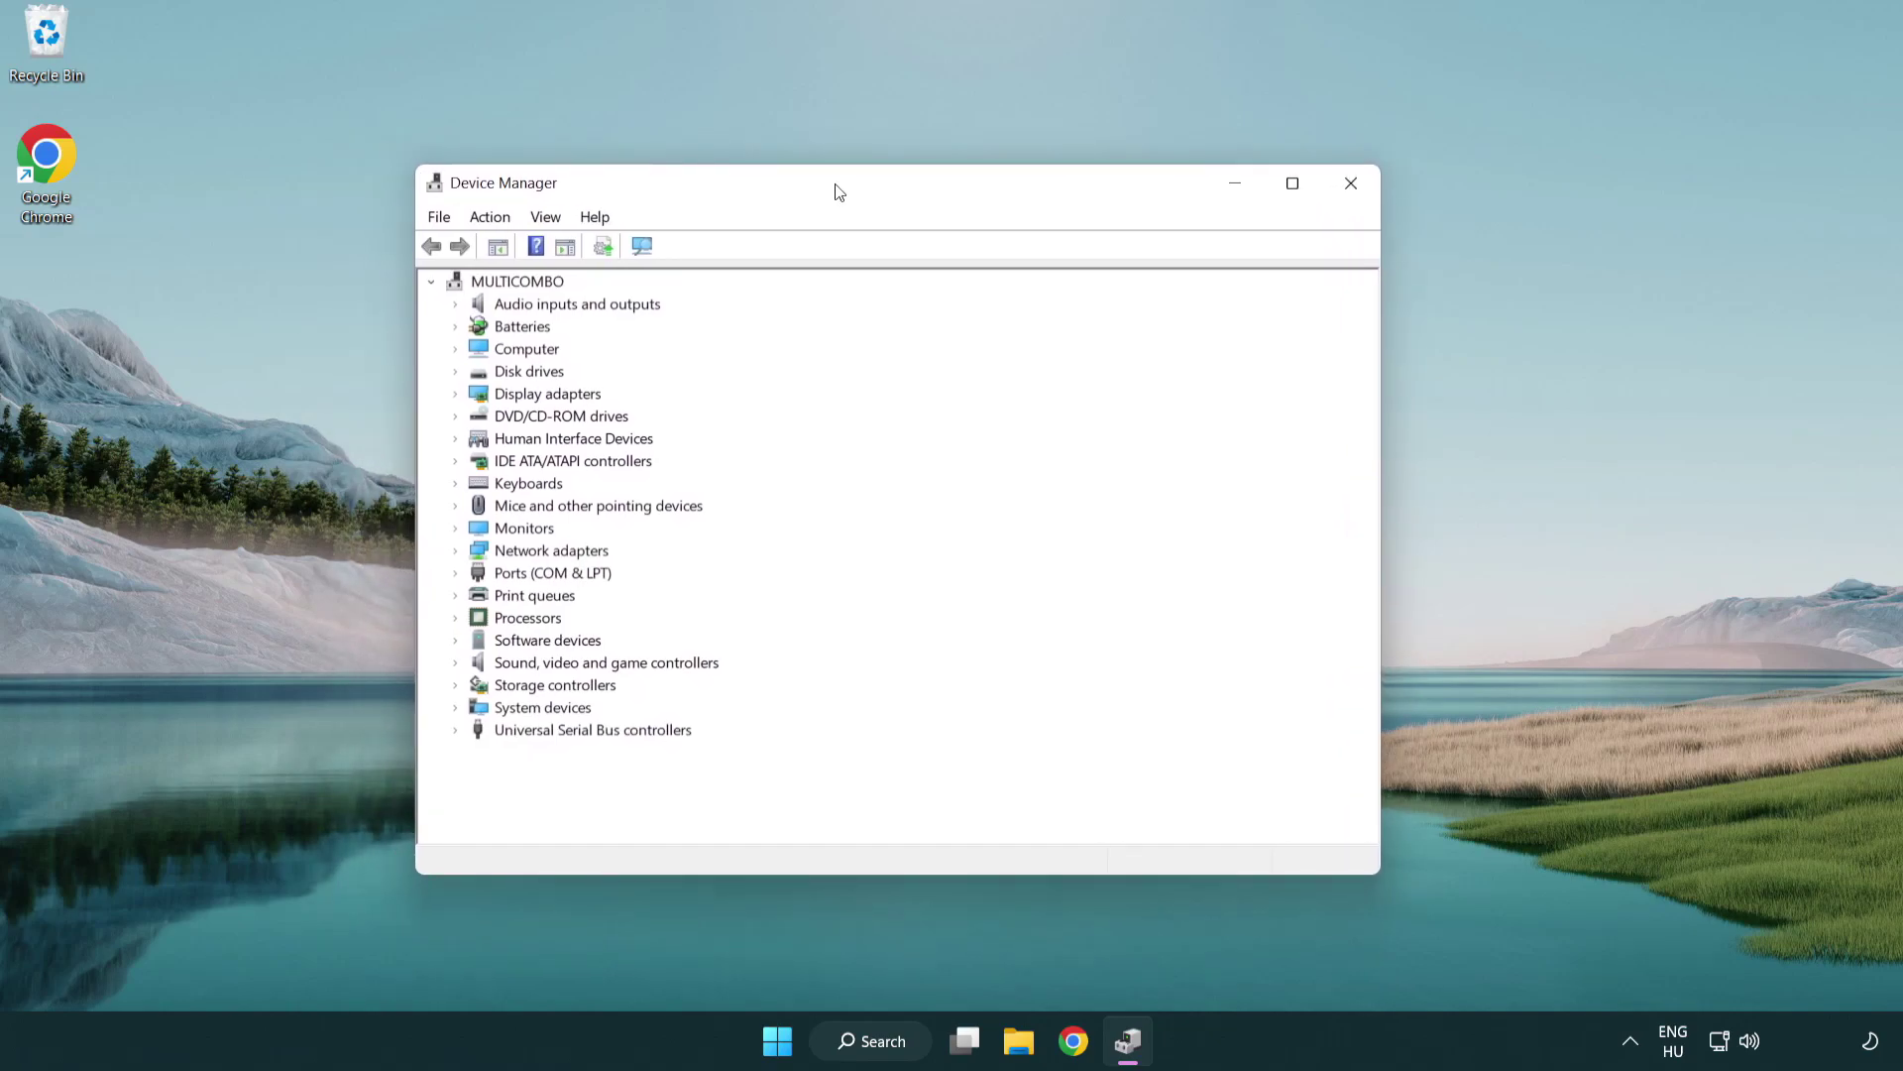
click(520, 397)
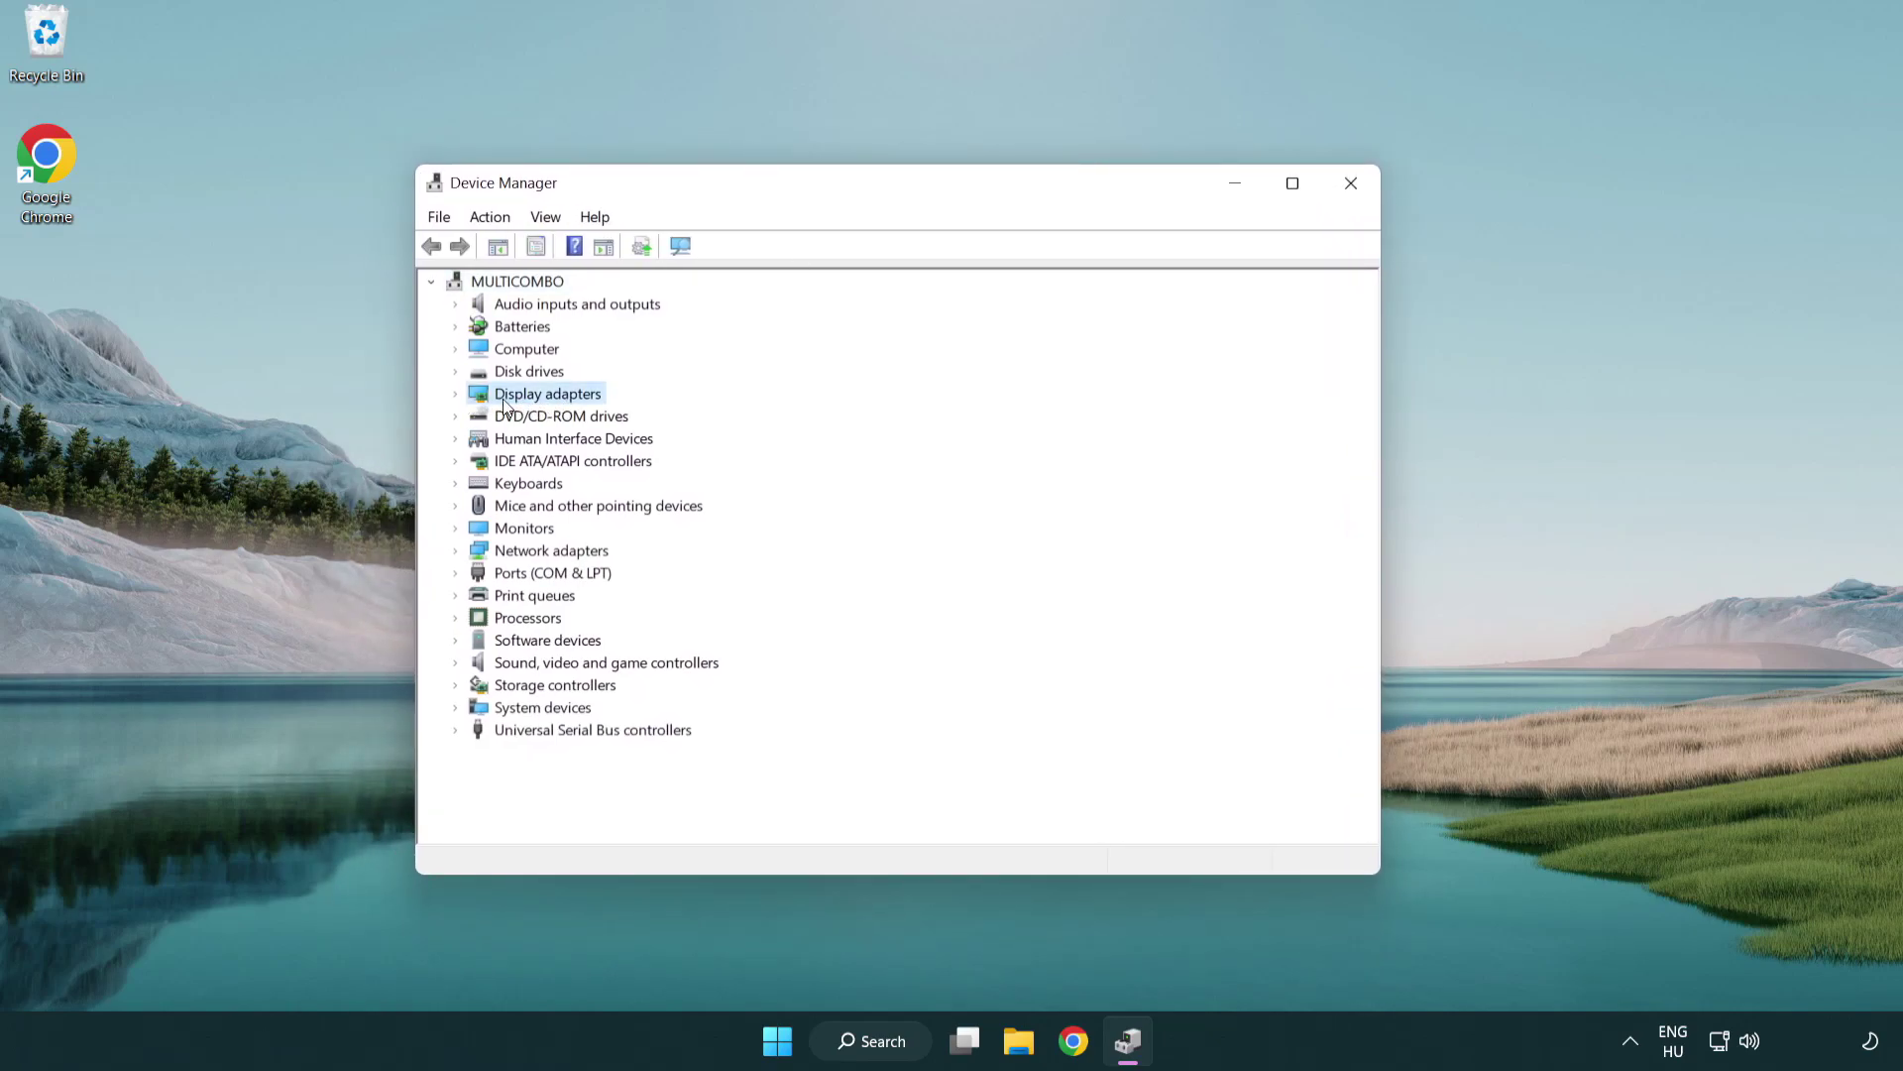
click(455, 395)
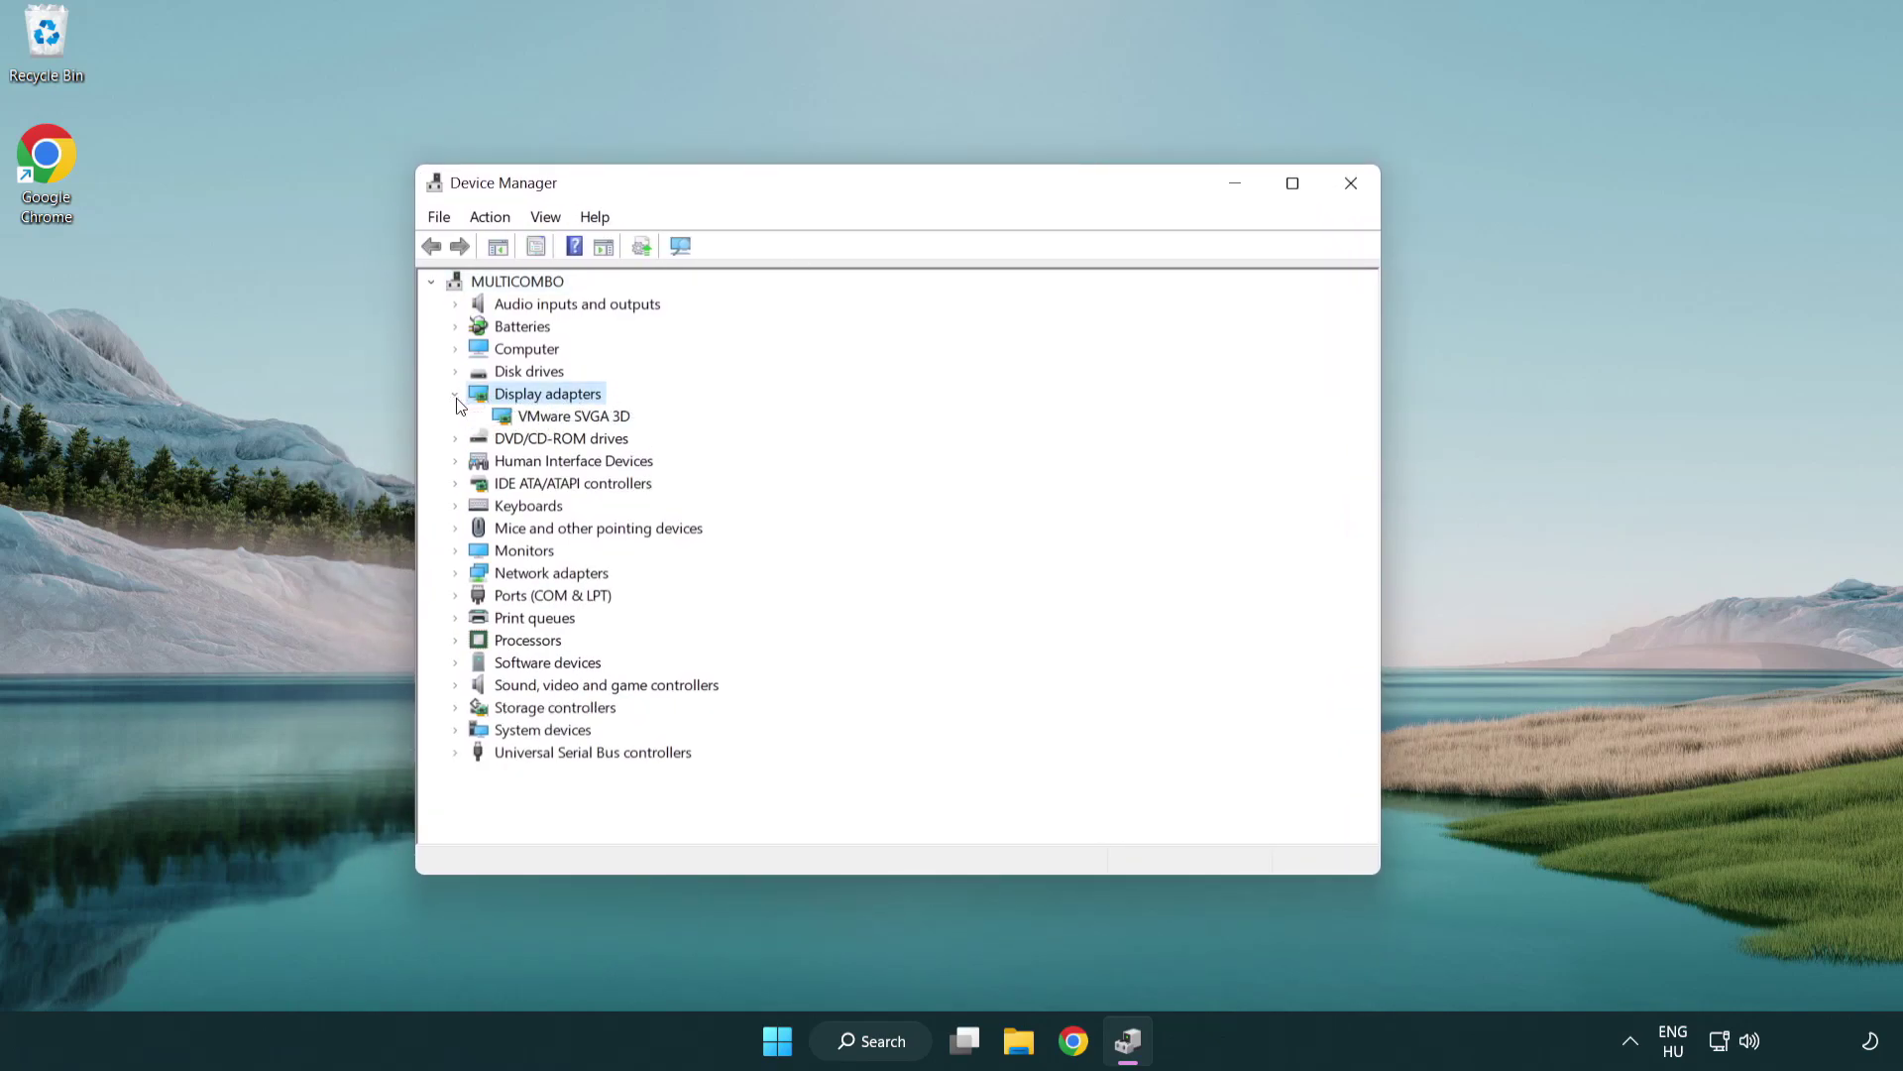
- Auto-search for a VMware SVGA 3D driver update; the best driver is already installed
click(561, 421)
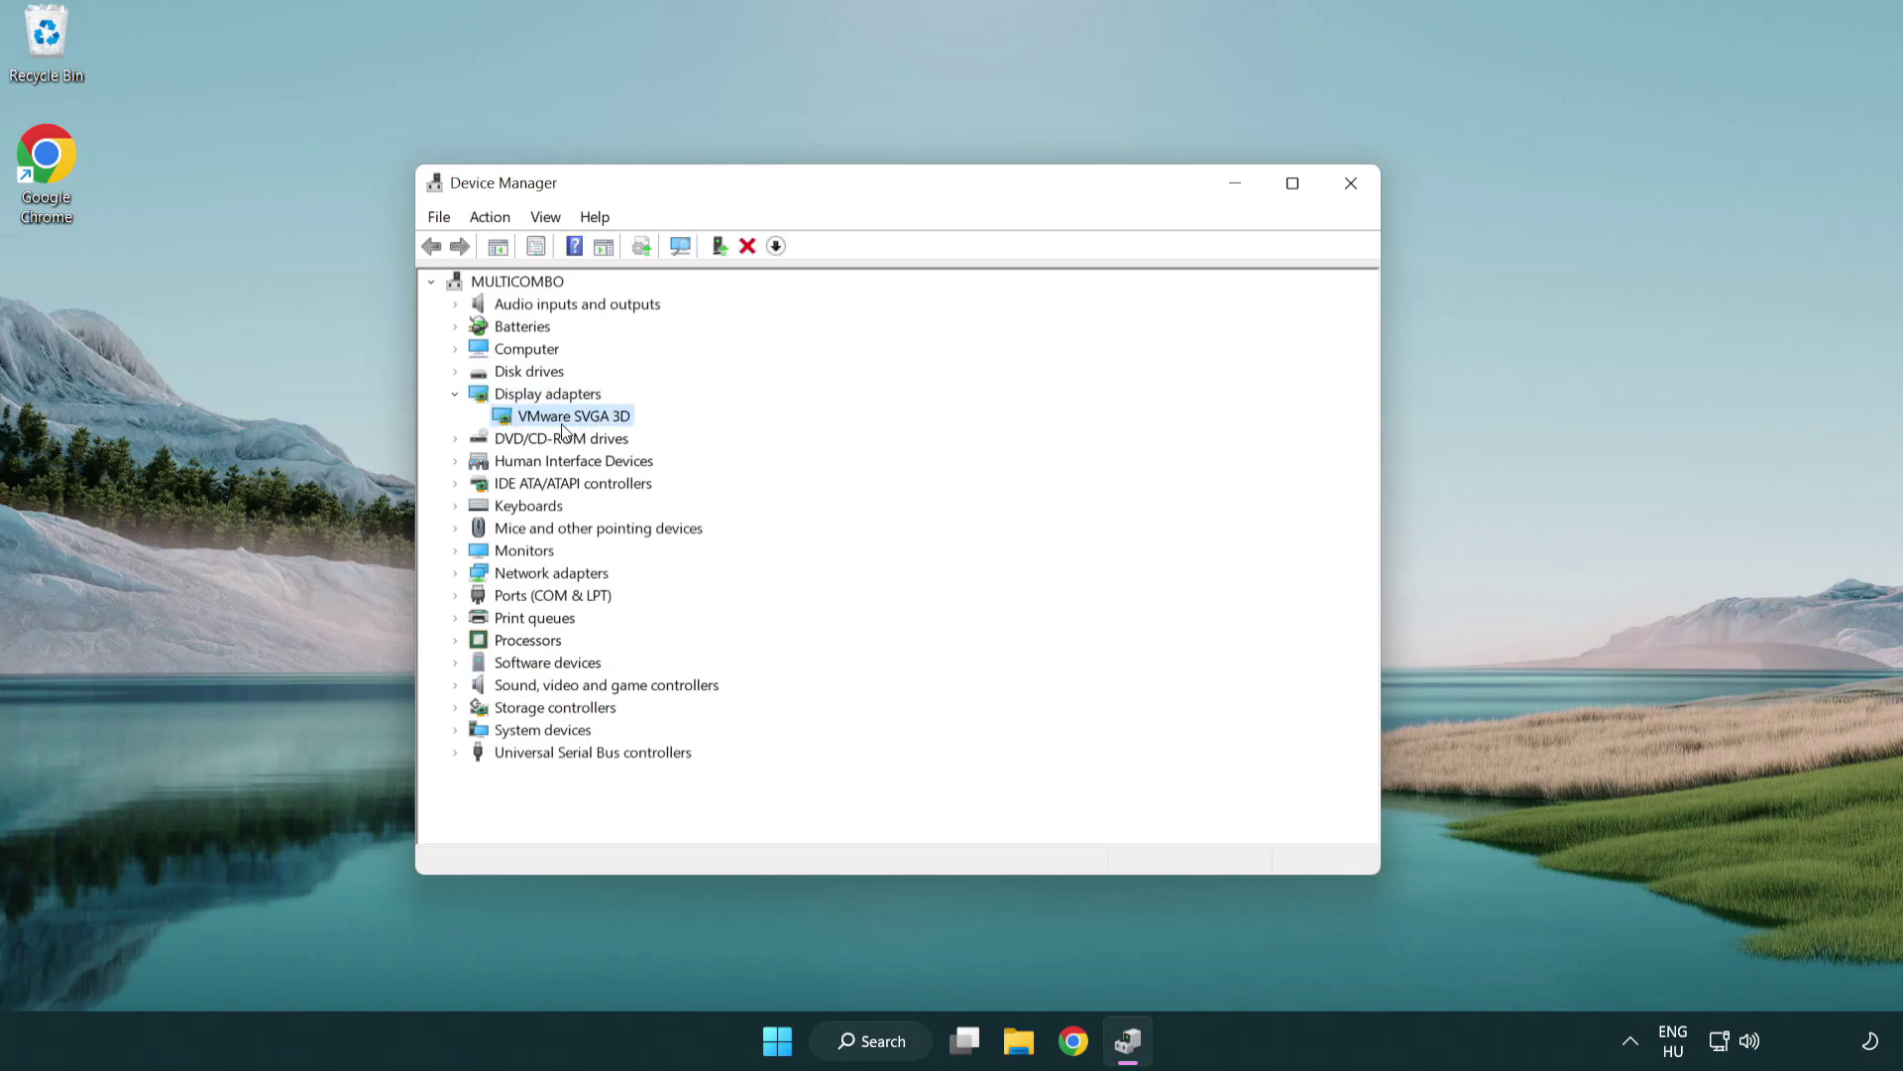
right_click(568, 424)
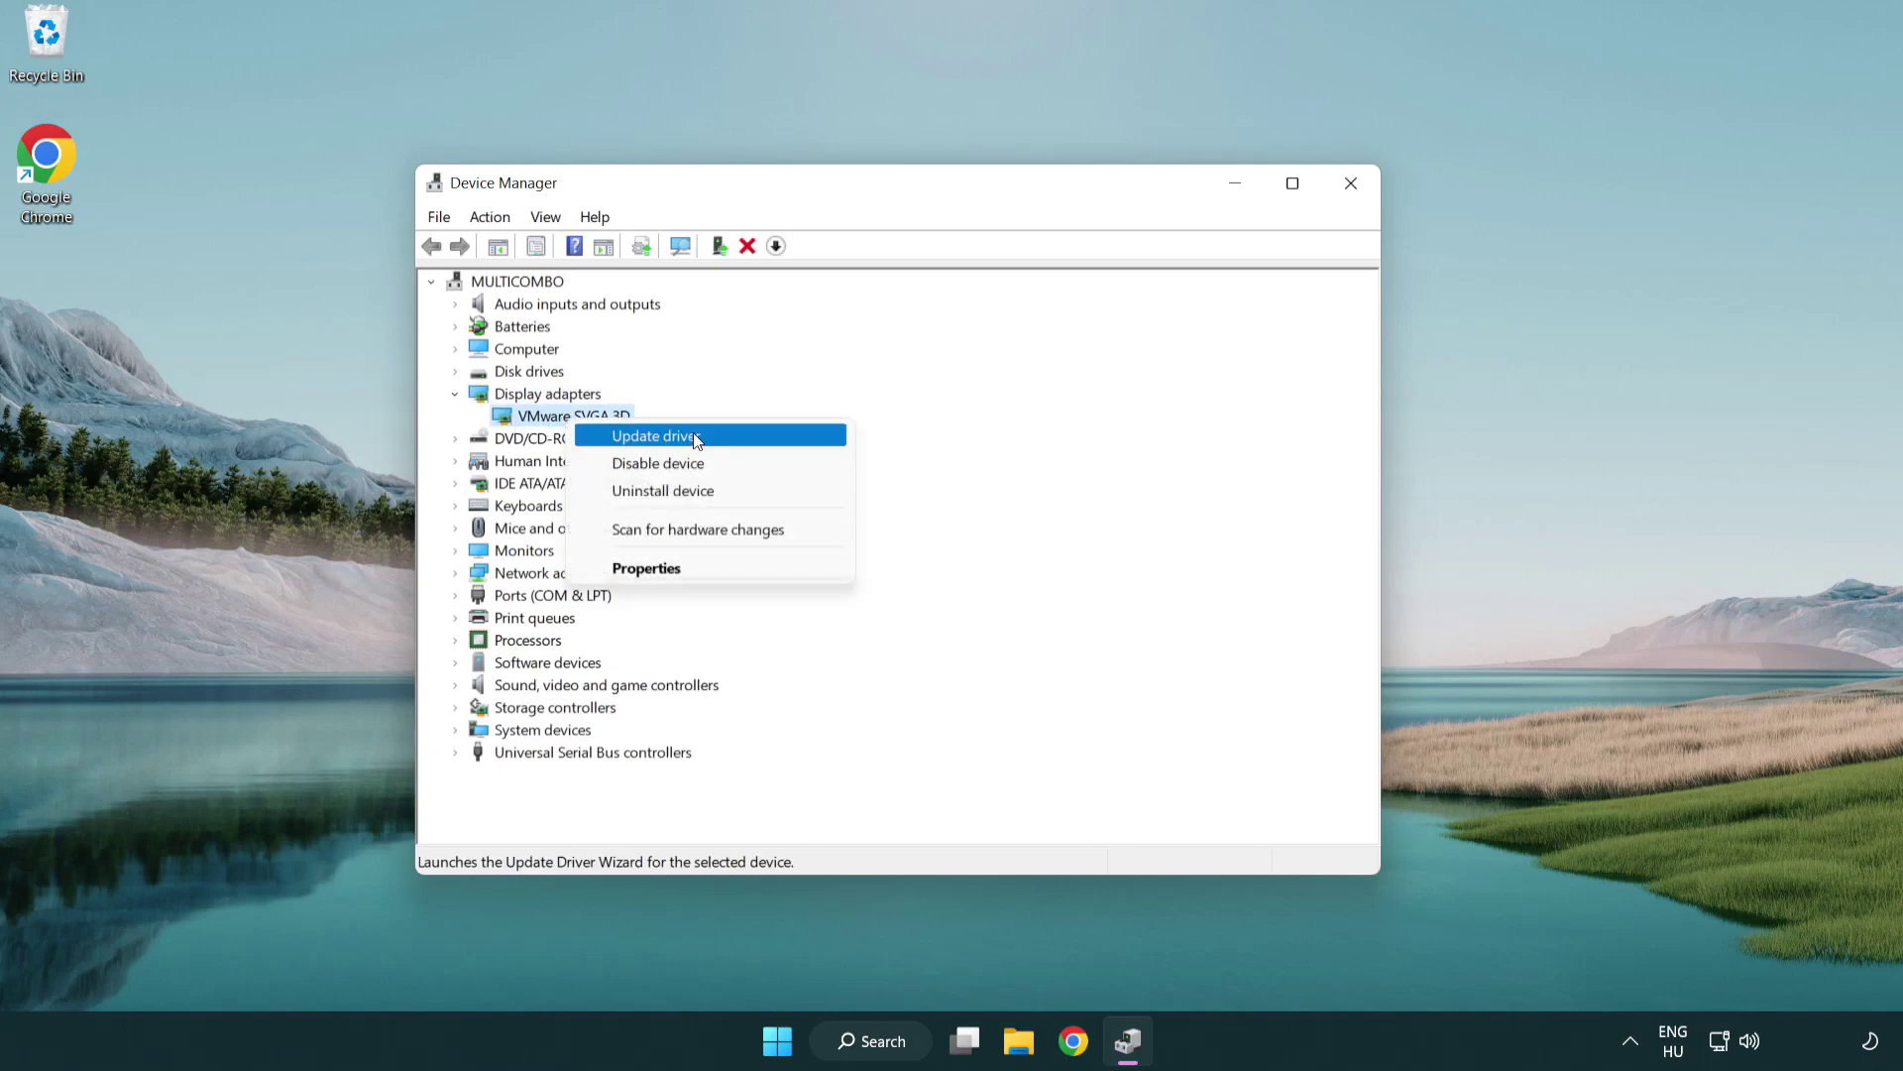
click(751, 440)
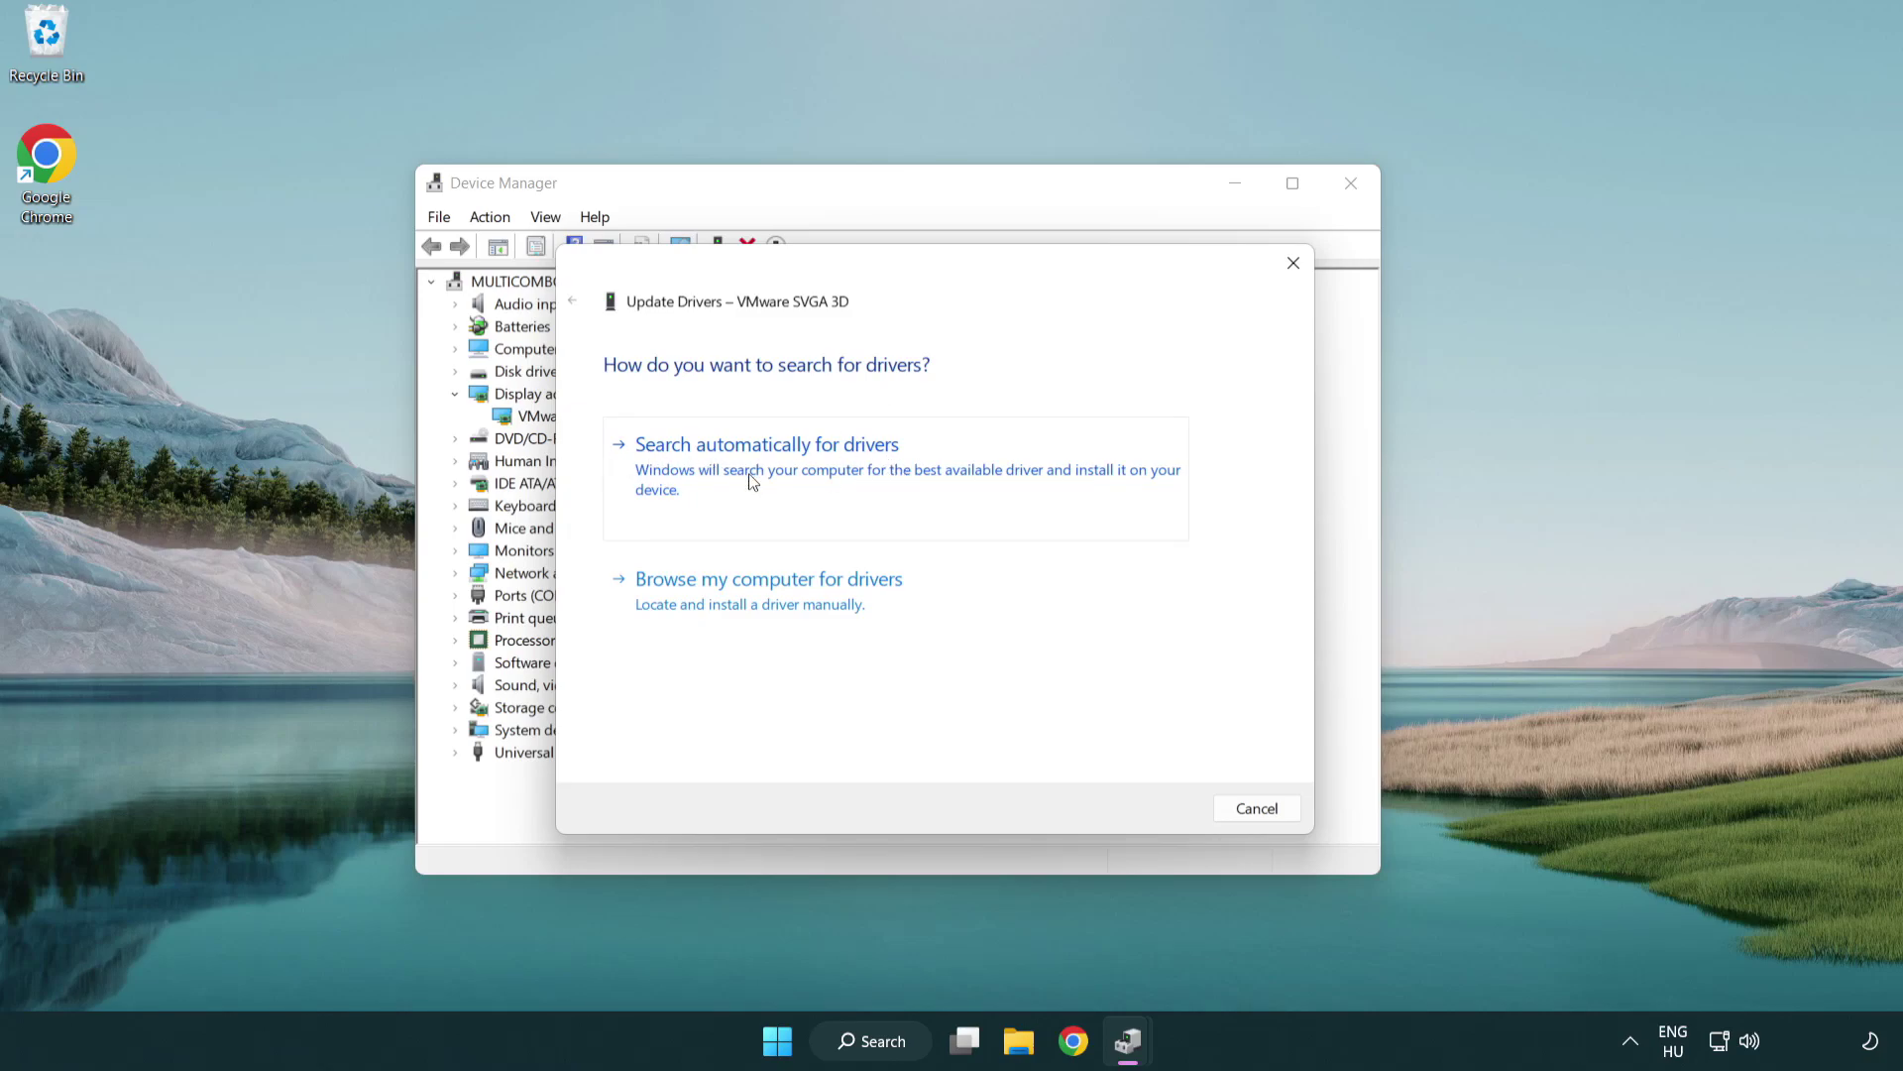
click(837, 463)
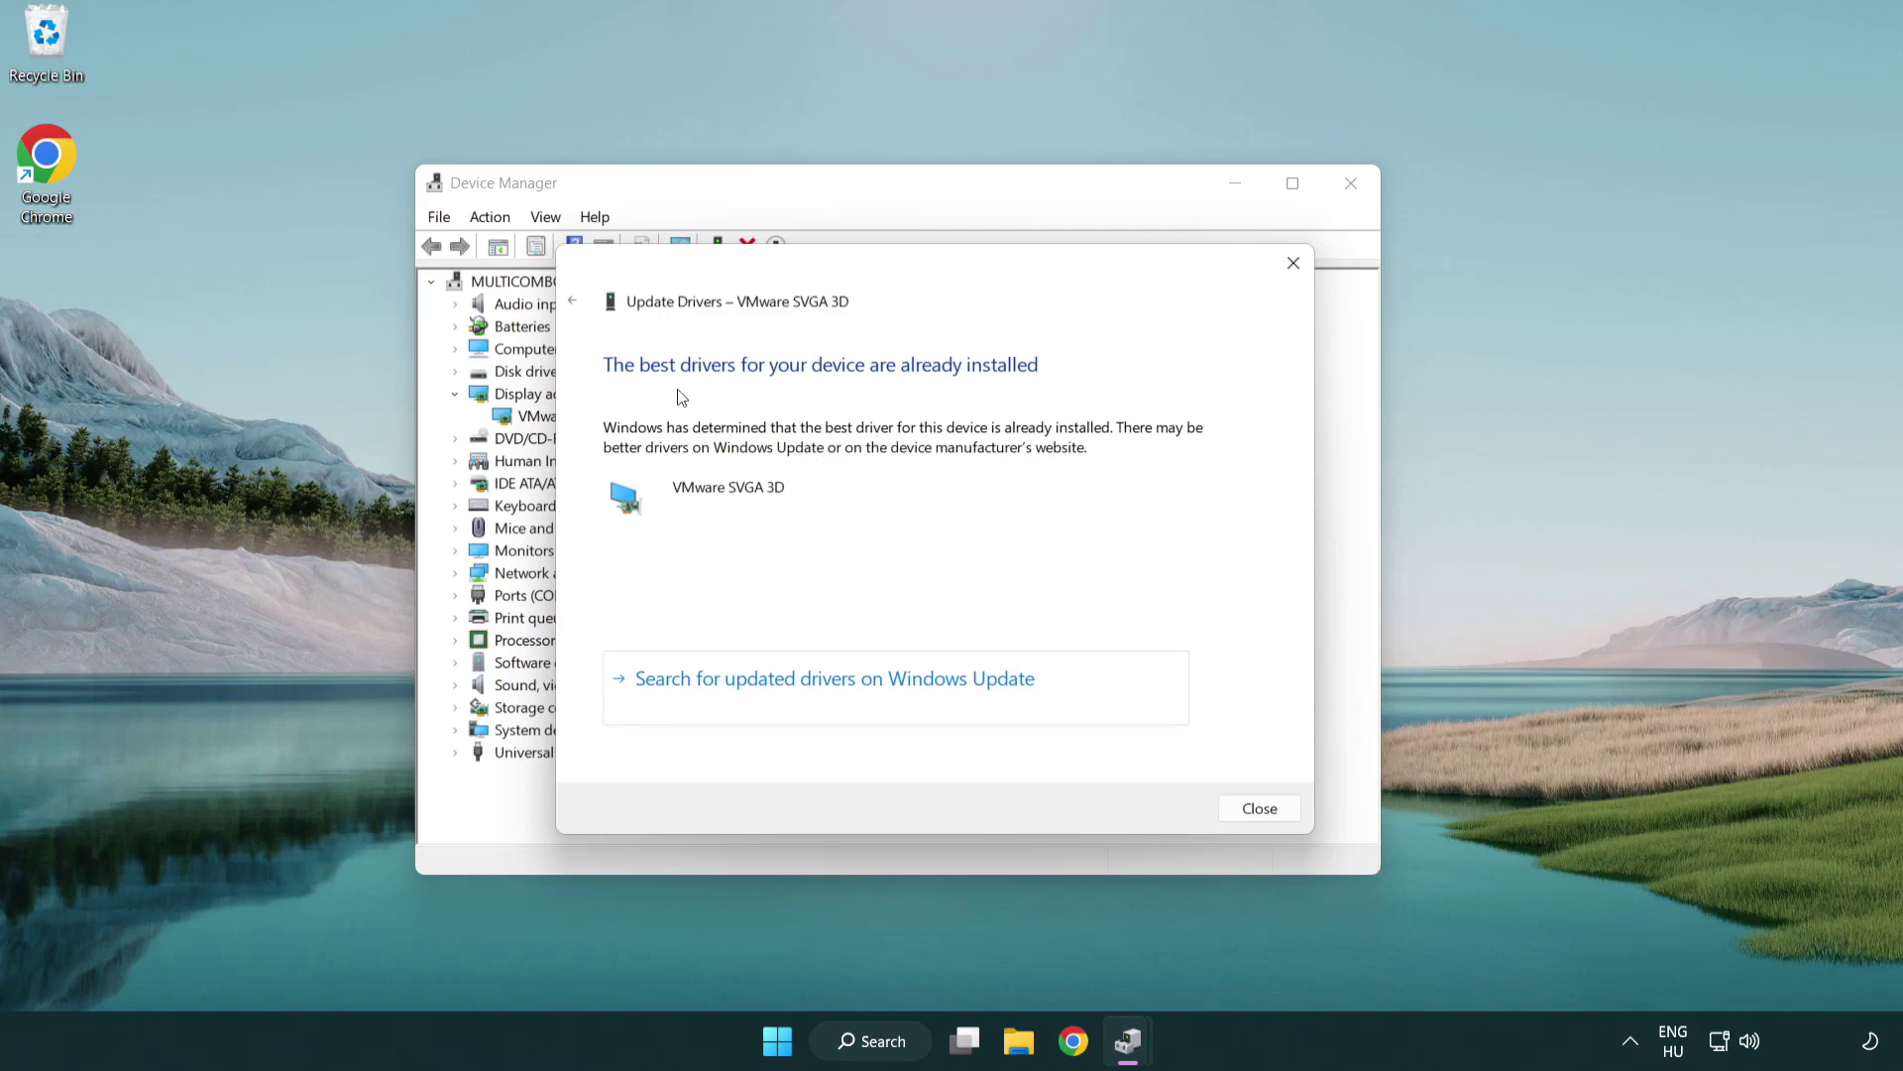
click(1260, 809)
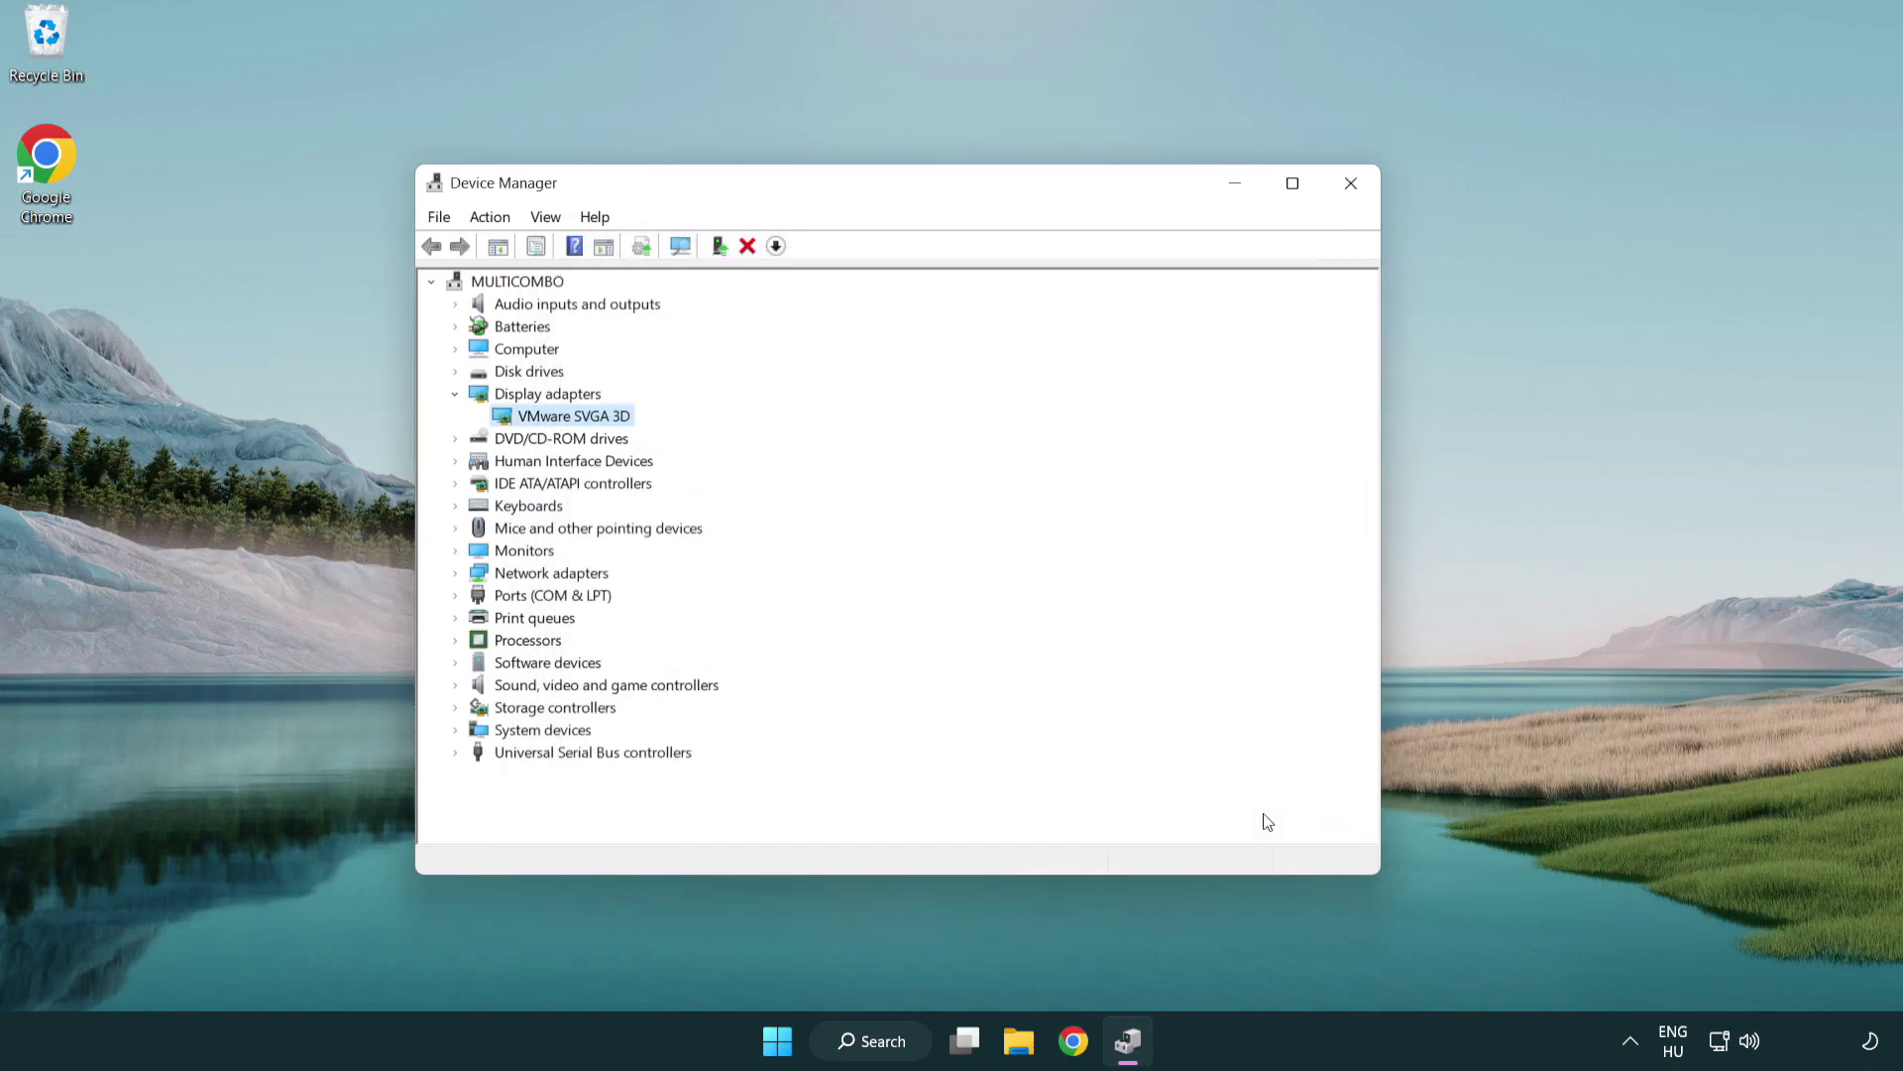
- Close Device Manager and run Check for updates in Windows Update, which reports up to date
click(1351, 184)
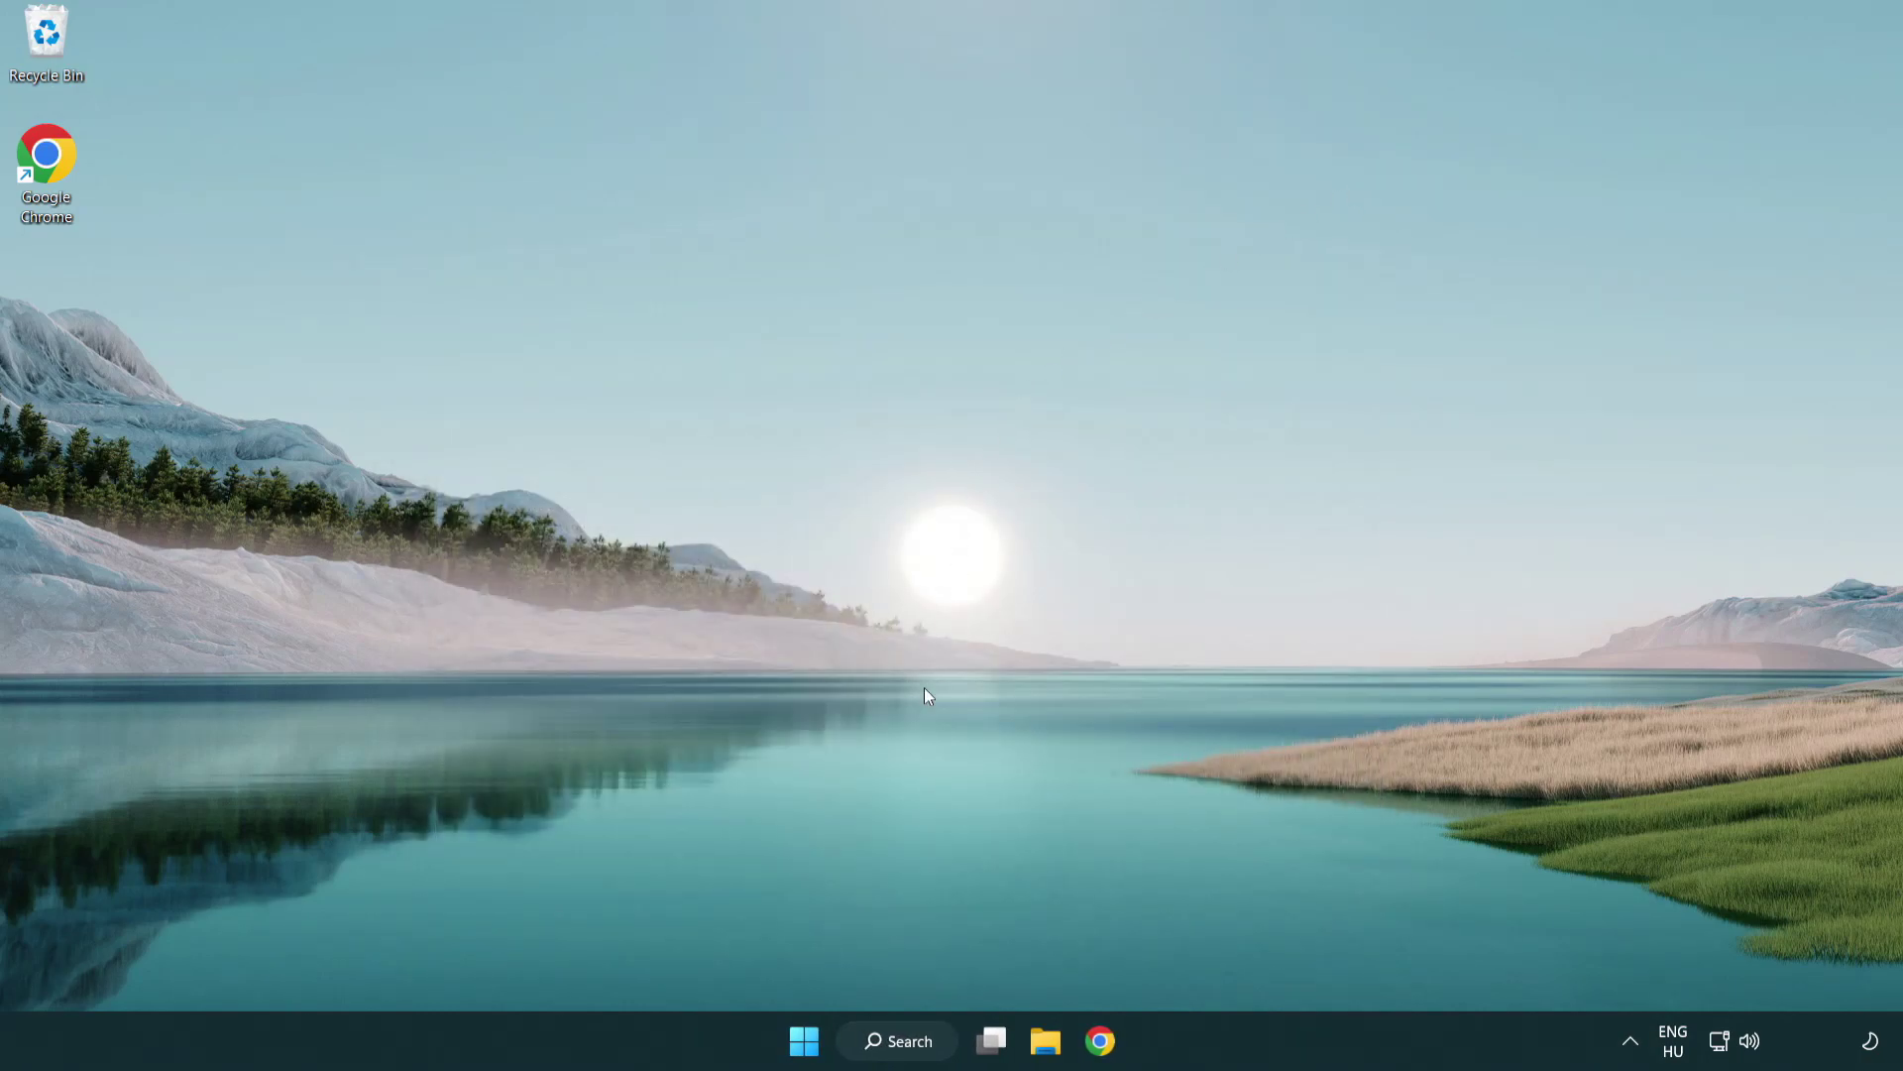
click(913, 1037)
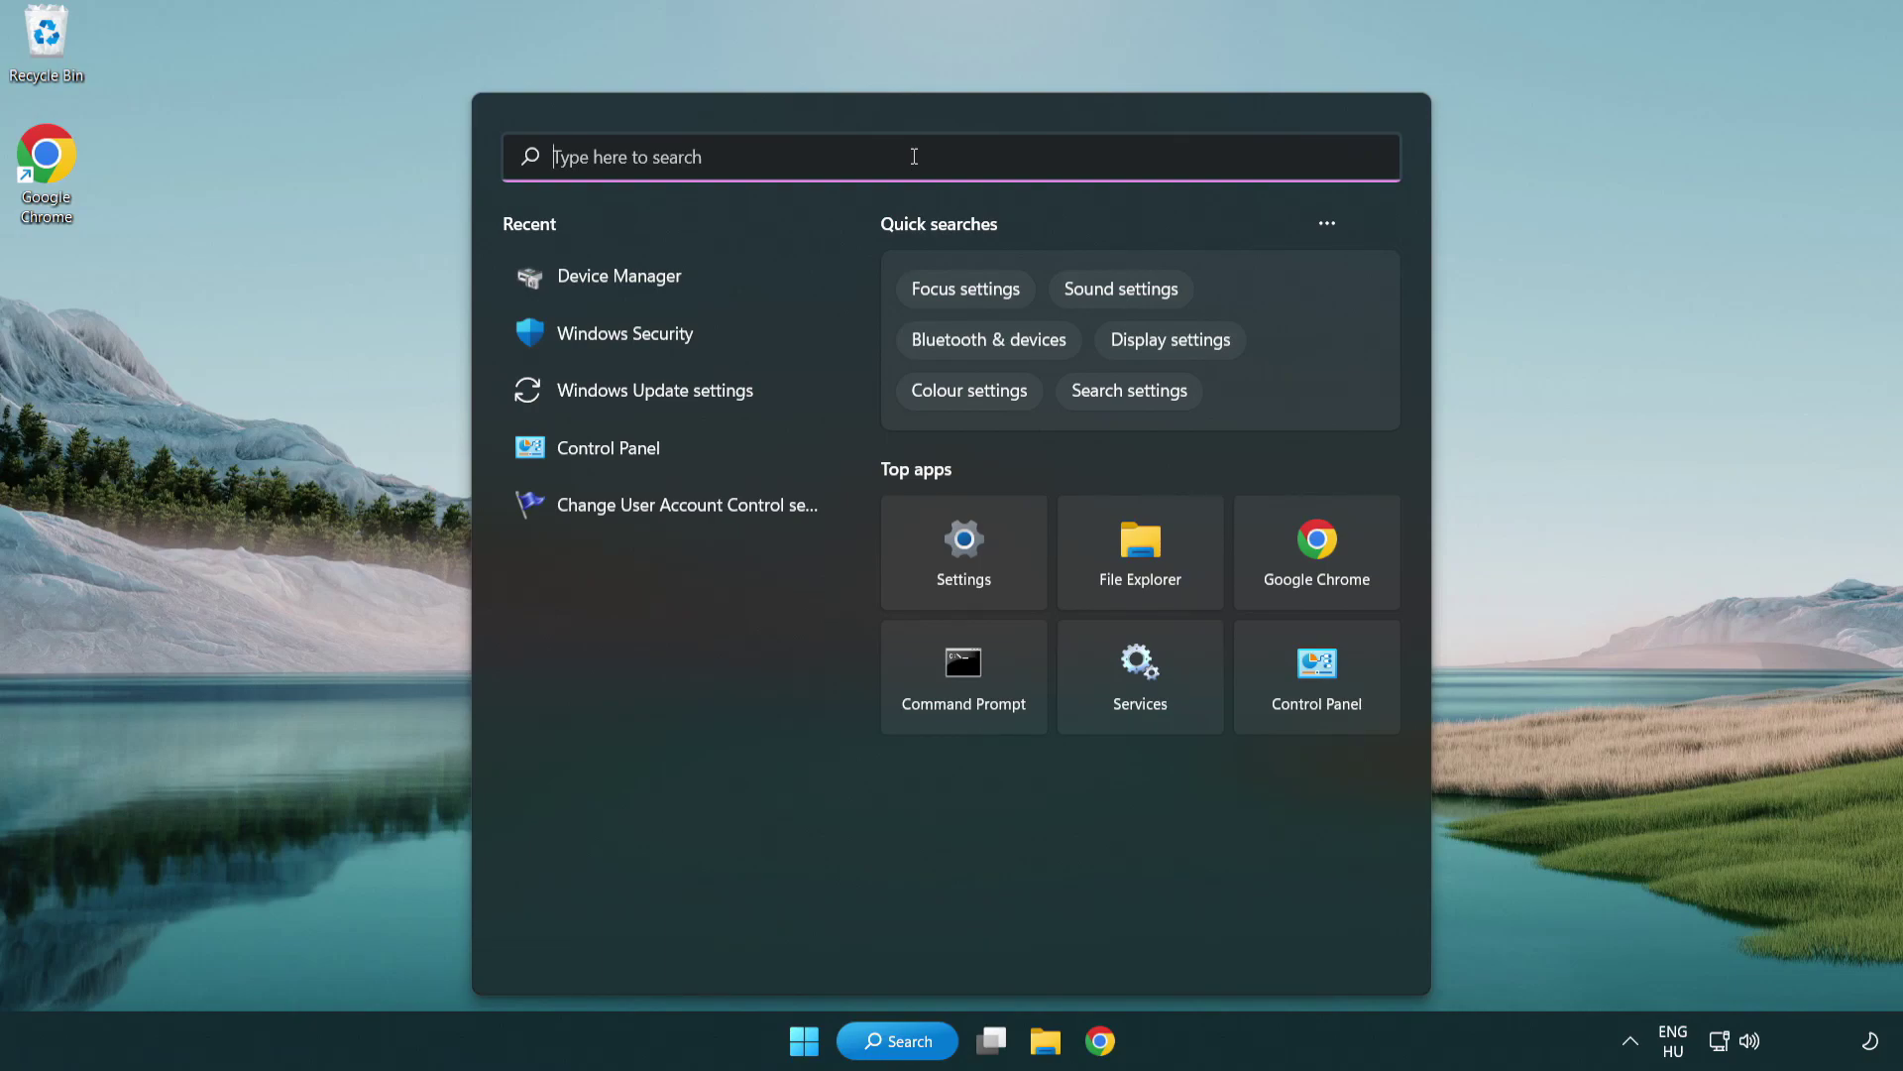
text(update)
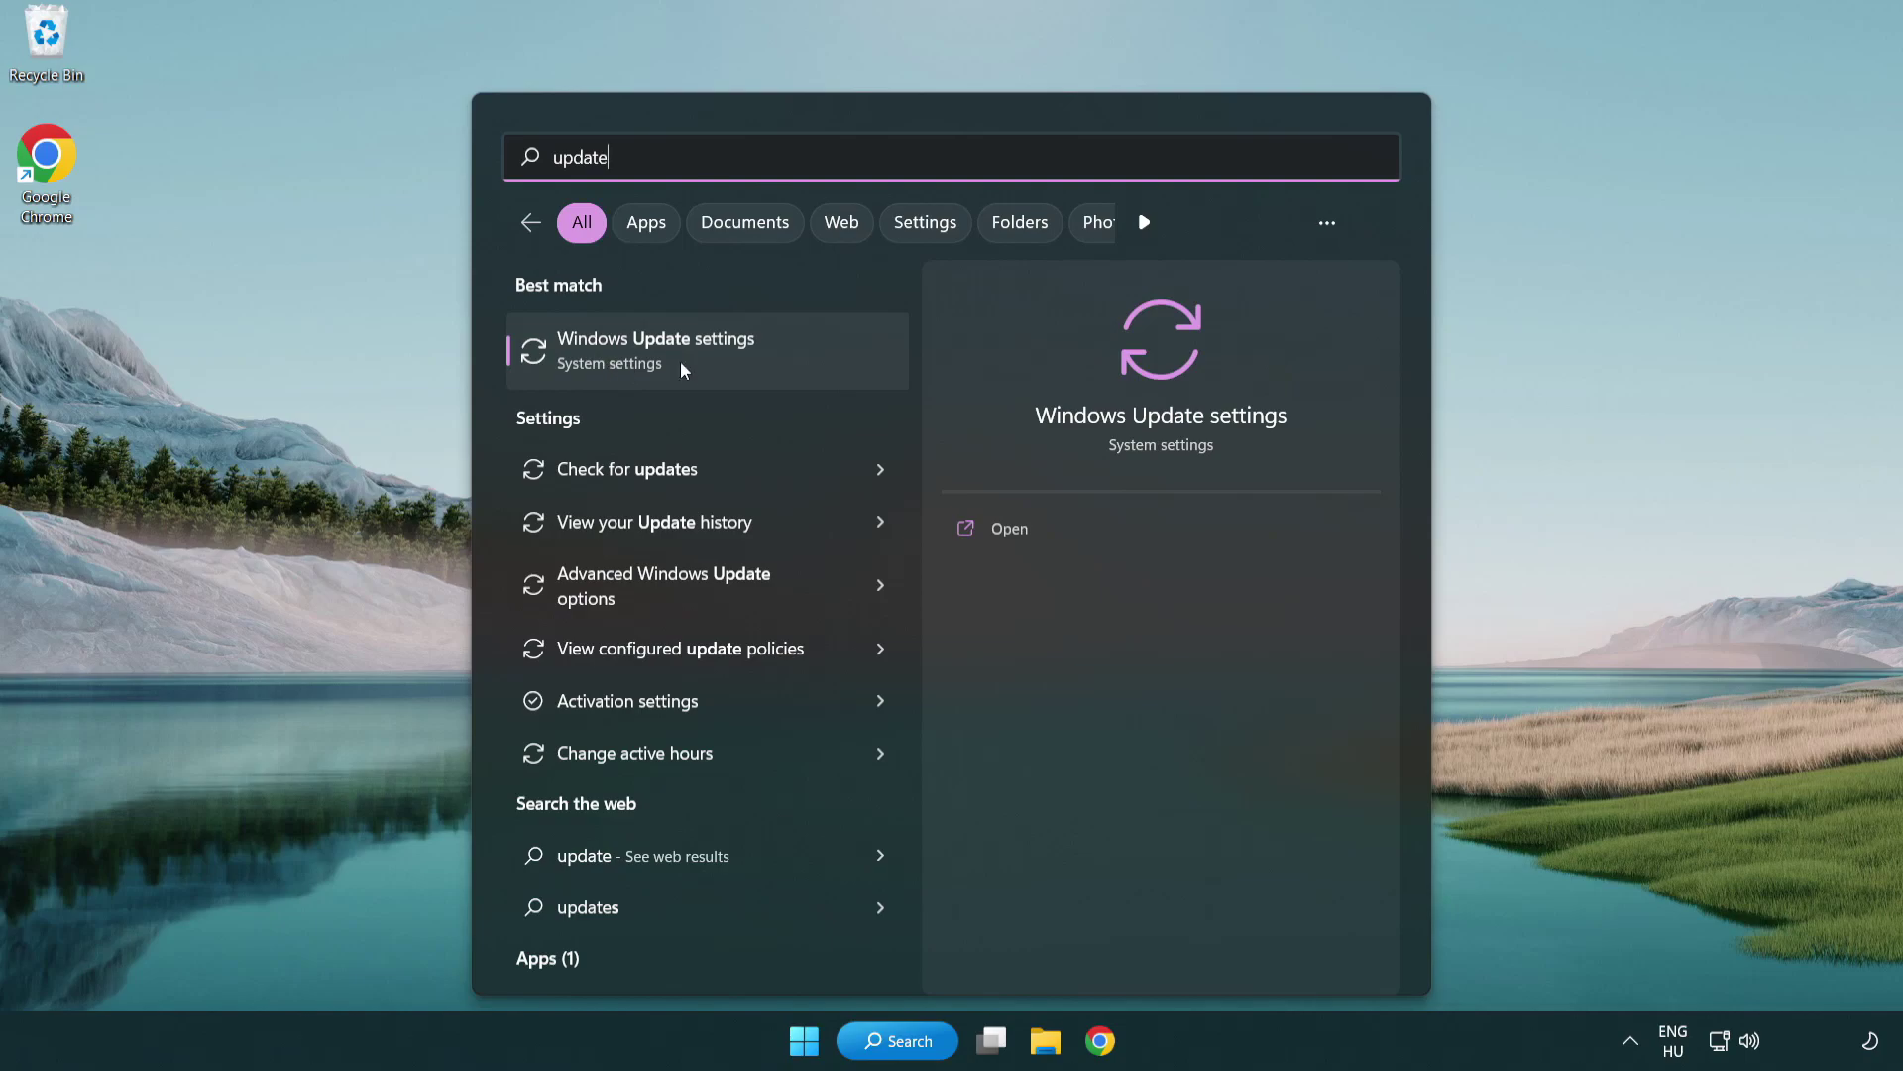
click(743, 364)
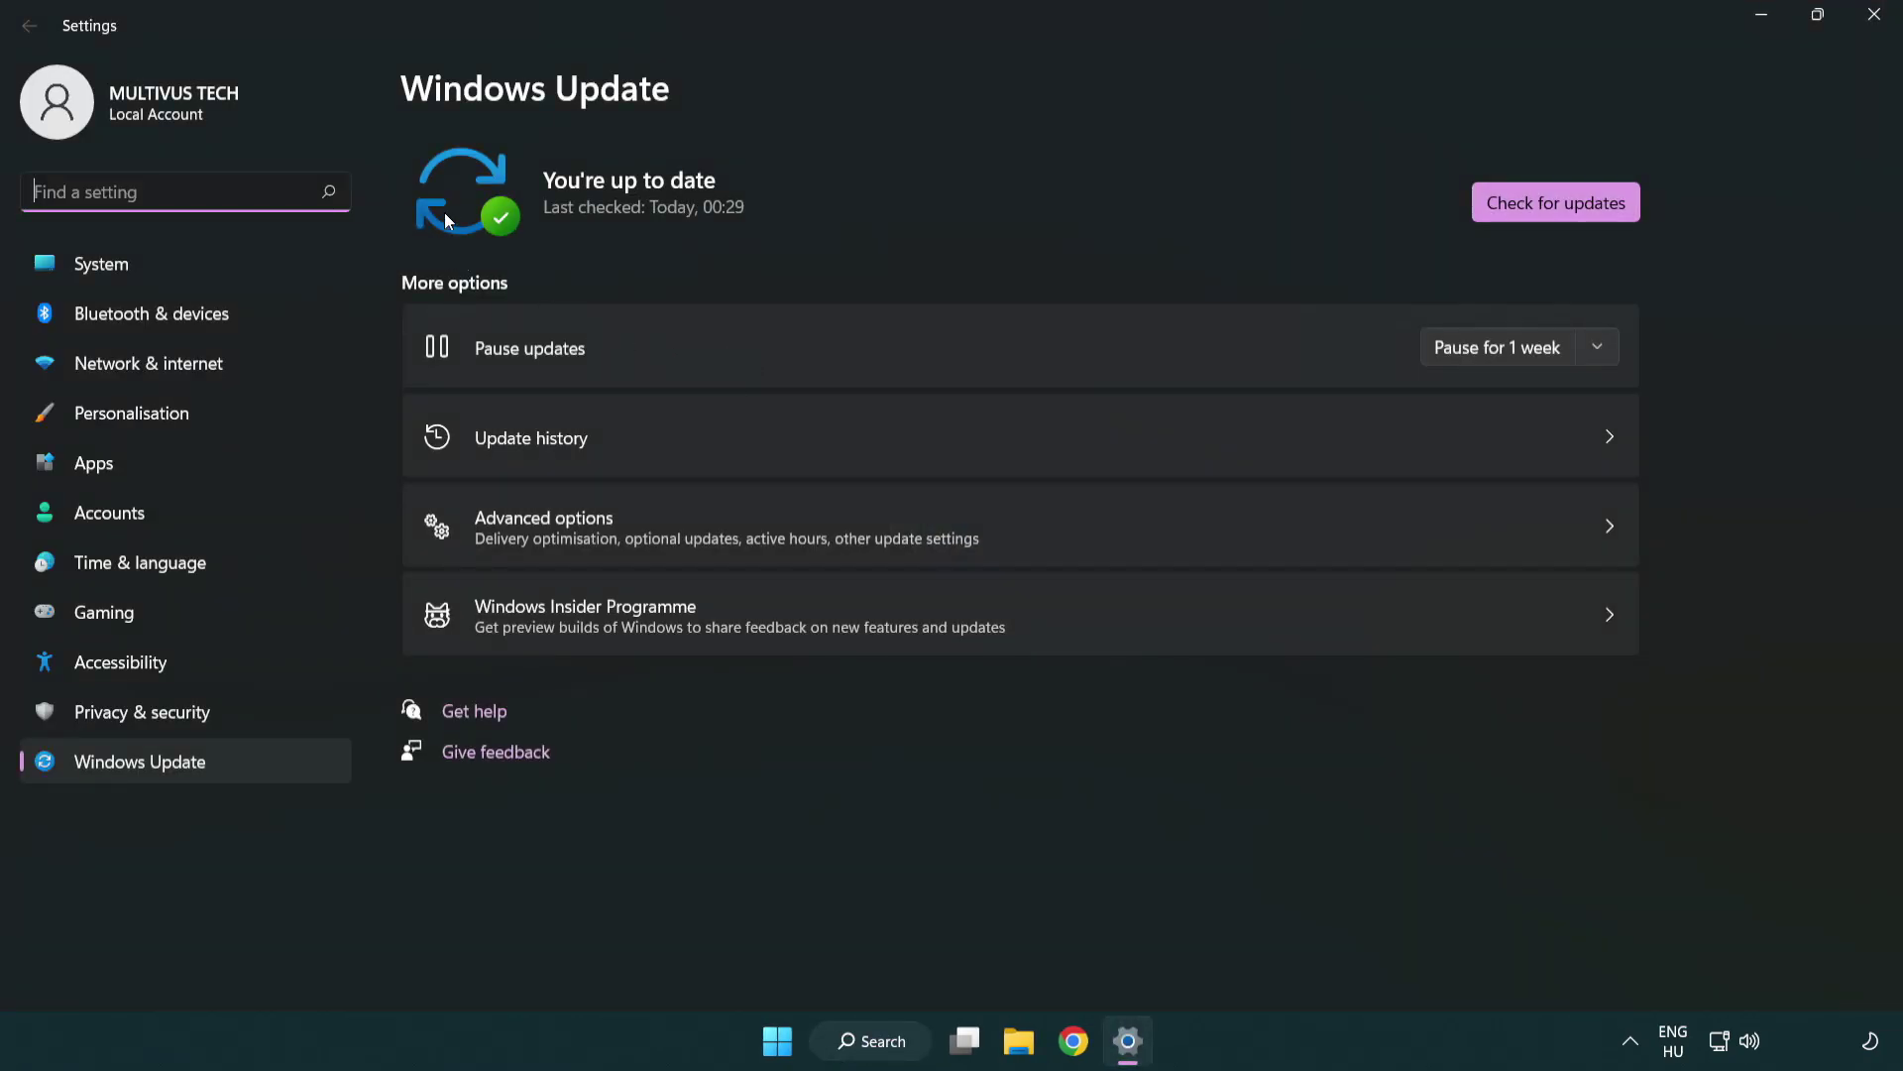
click(1596, 212)
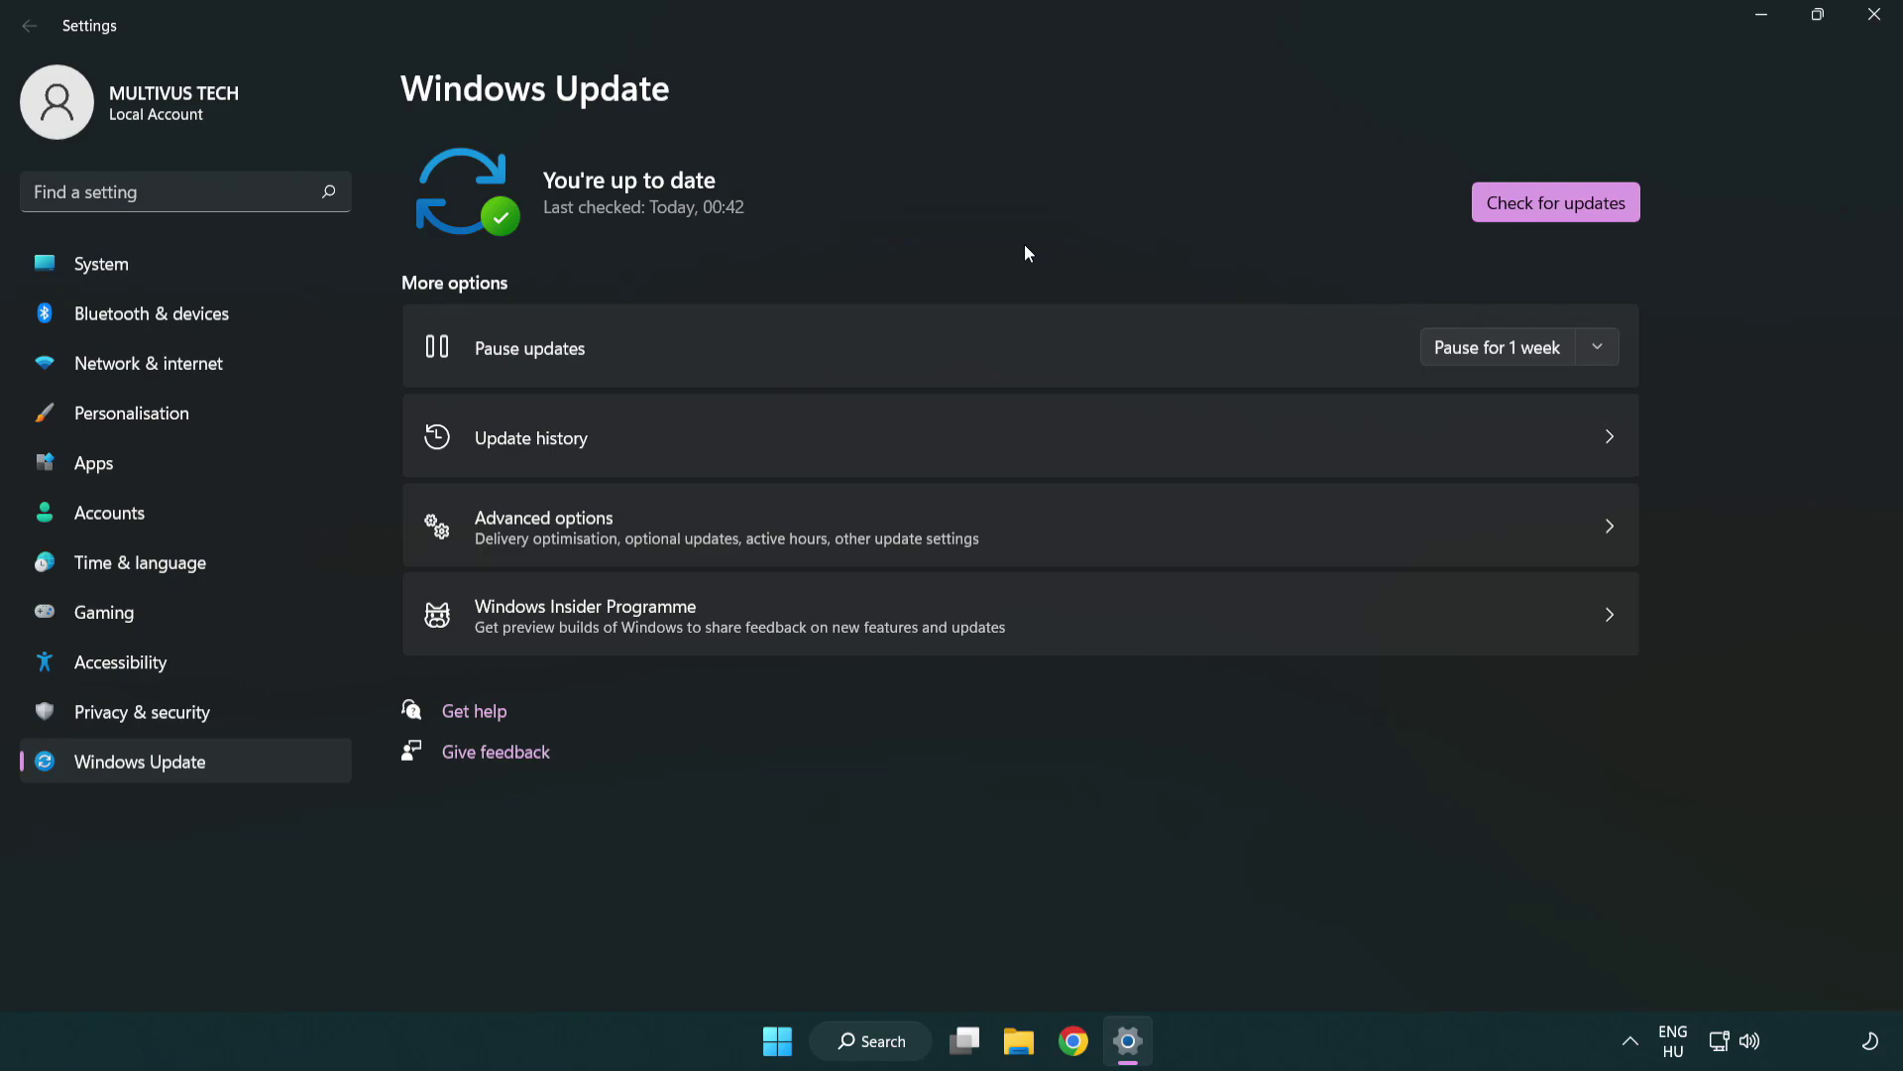
- Close Settings, switch Steam to Library Home, and bring up YOUR NOT WORKING GAME's context menu
click(1868, 30)
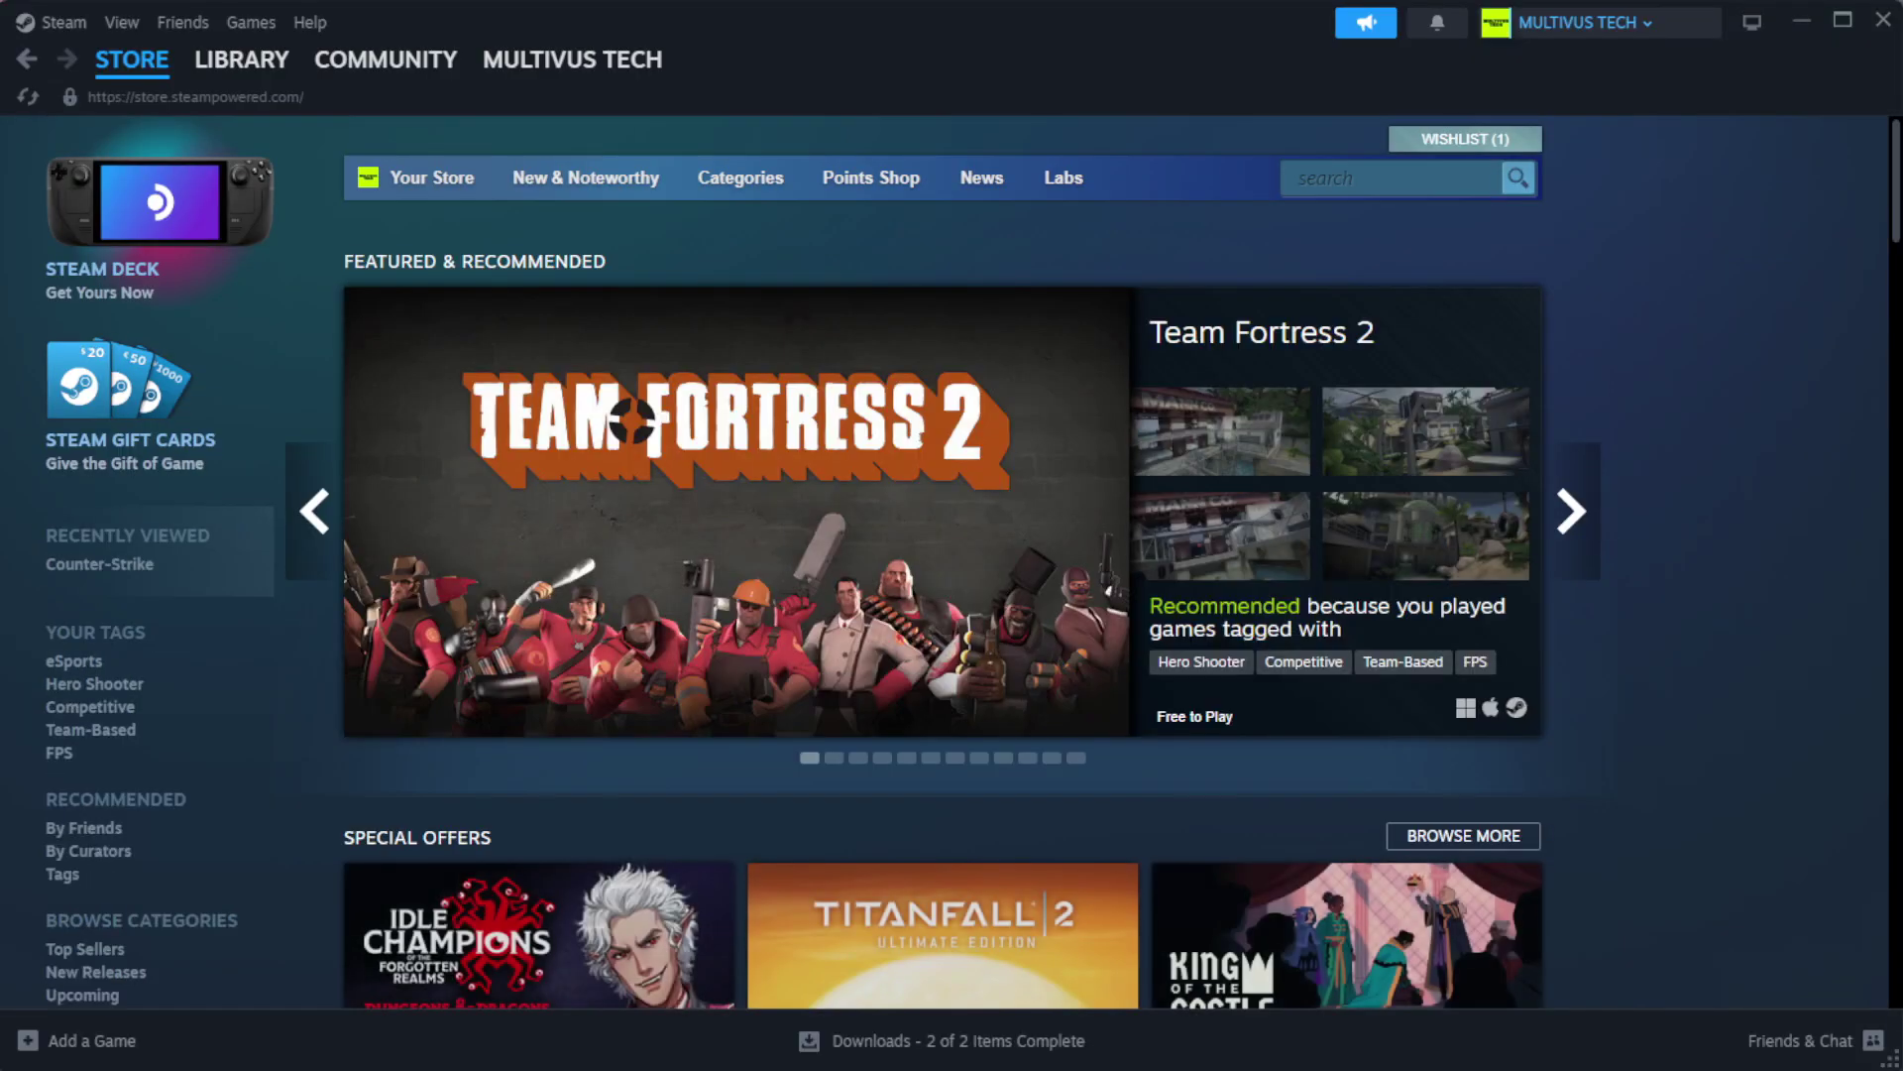
mouse_move(281, 76)
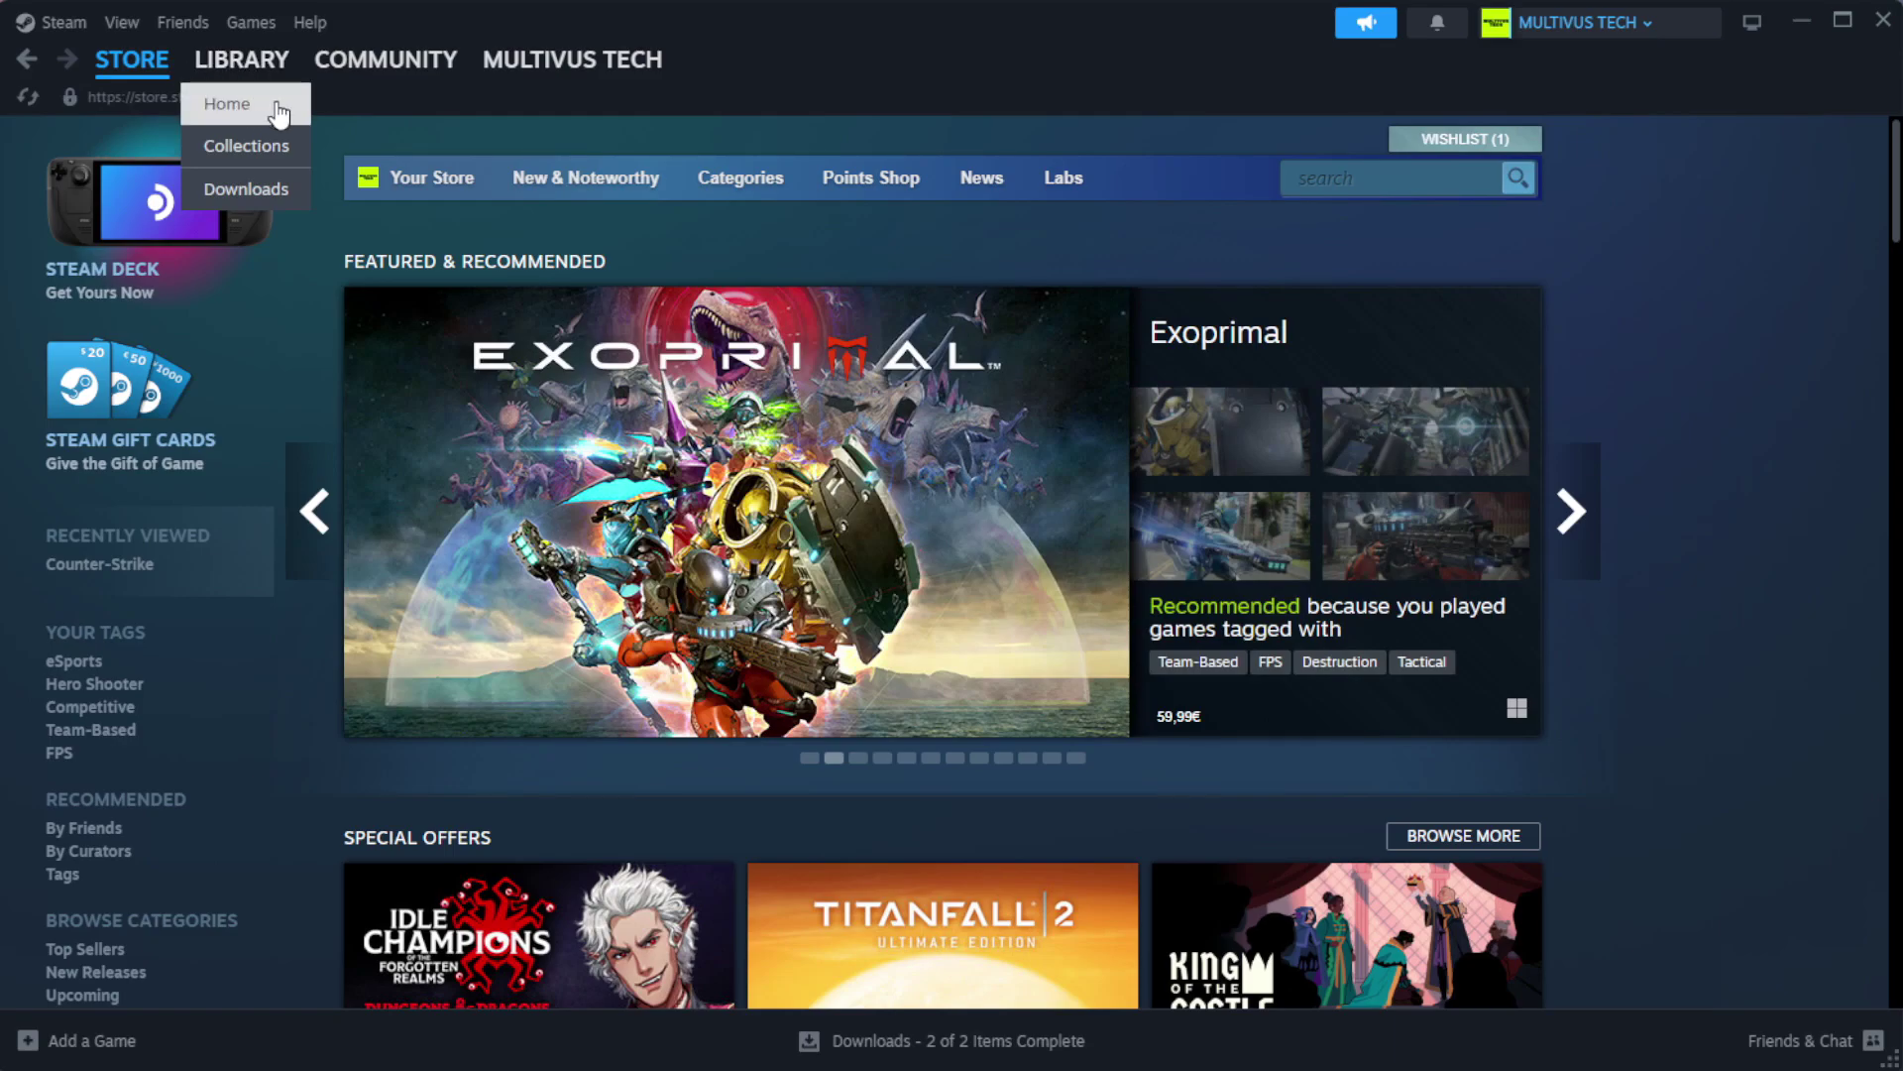
click(276, 109)
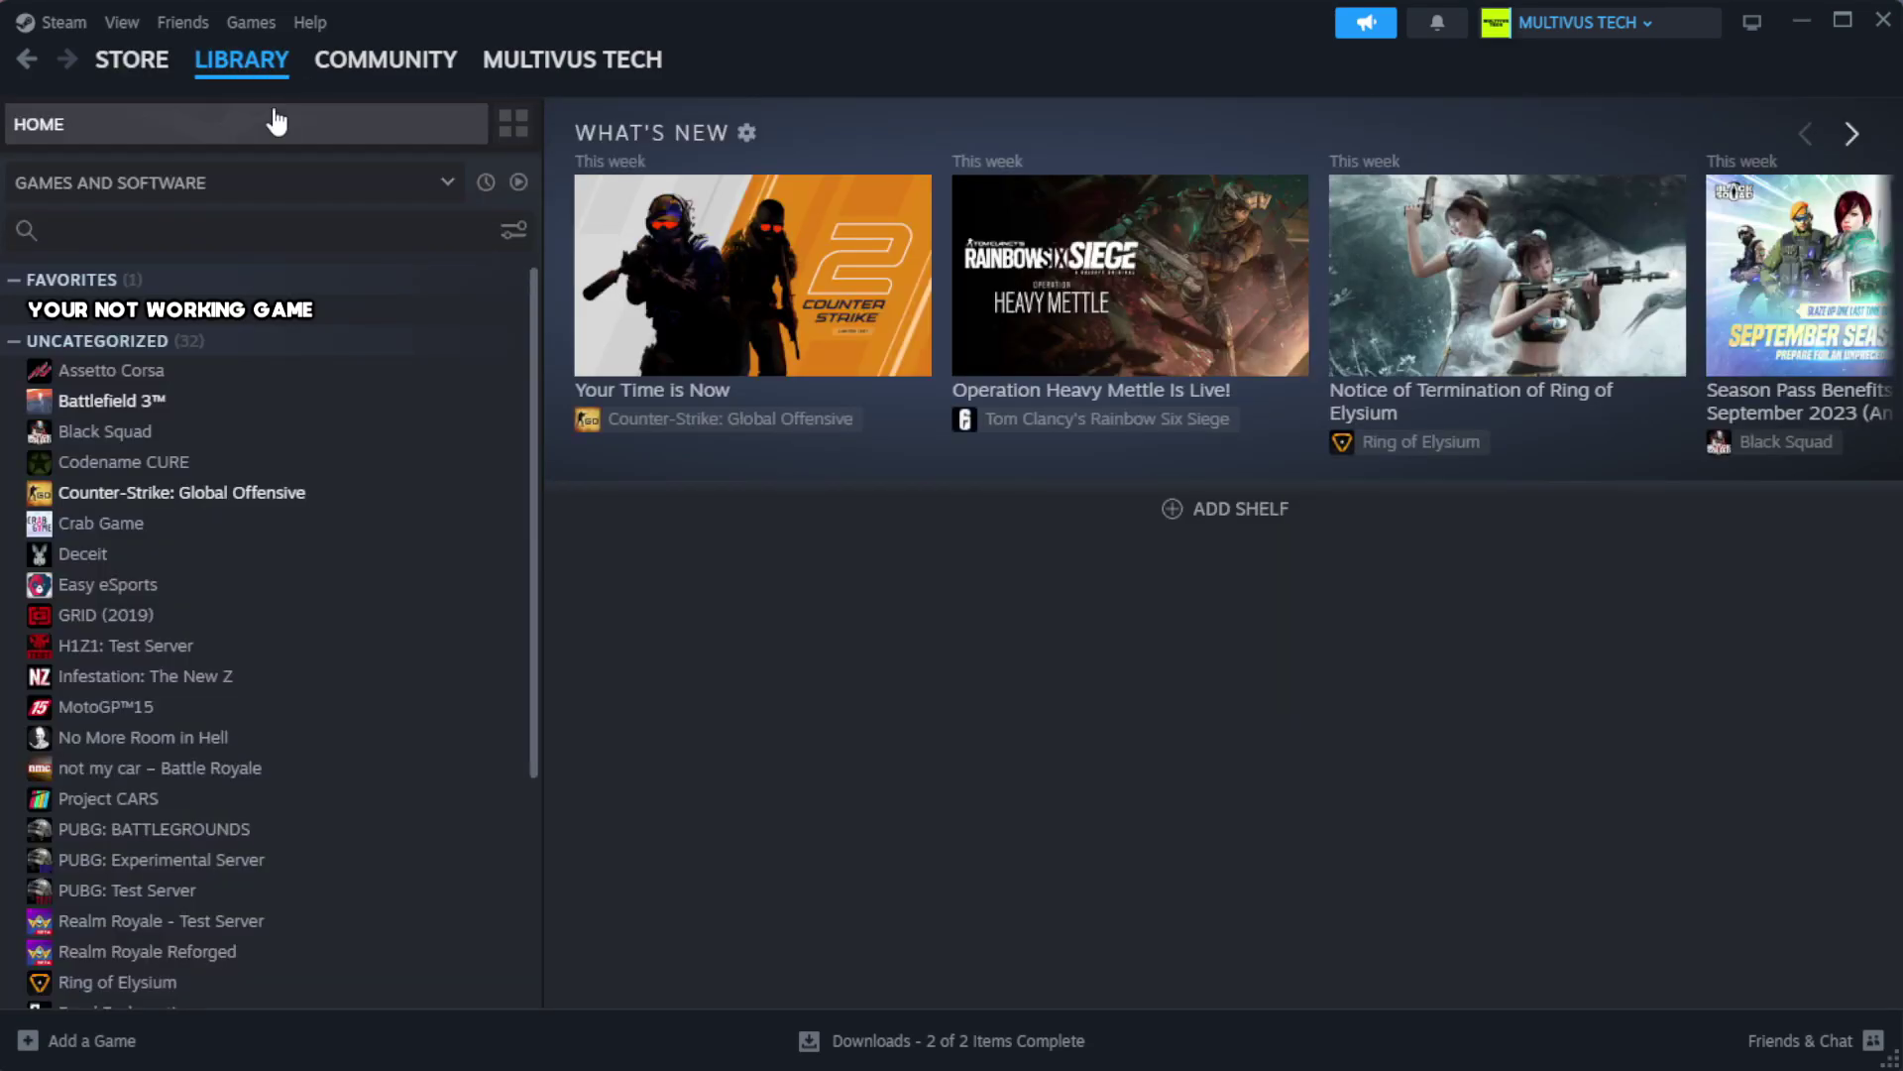
right_click(468, 313)
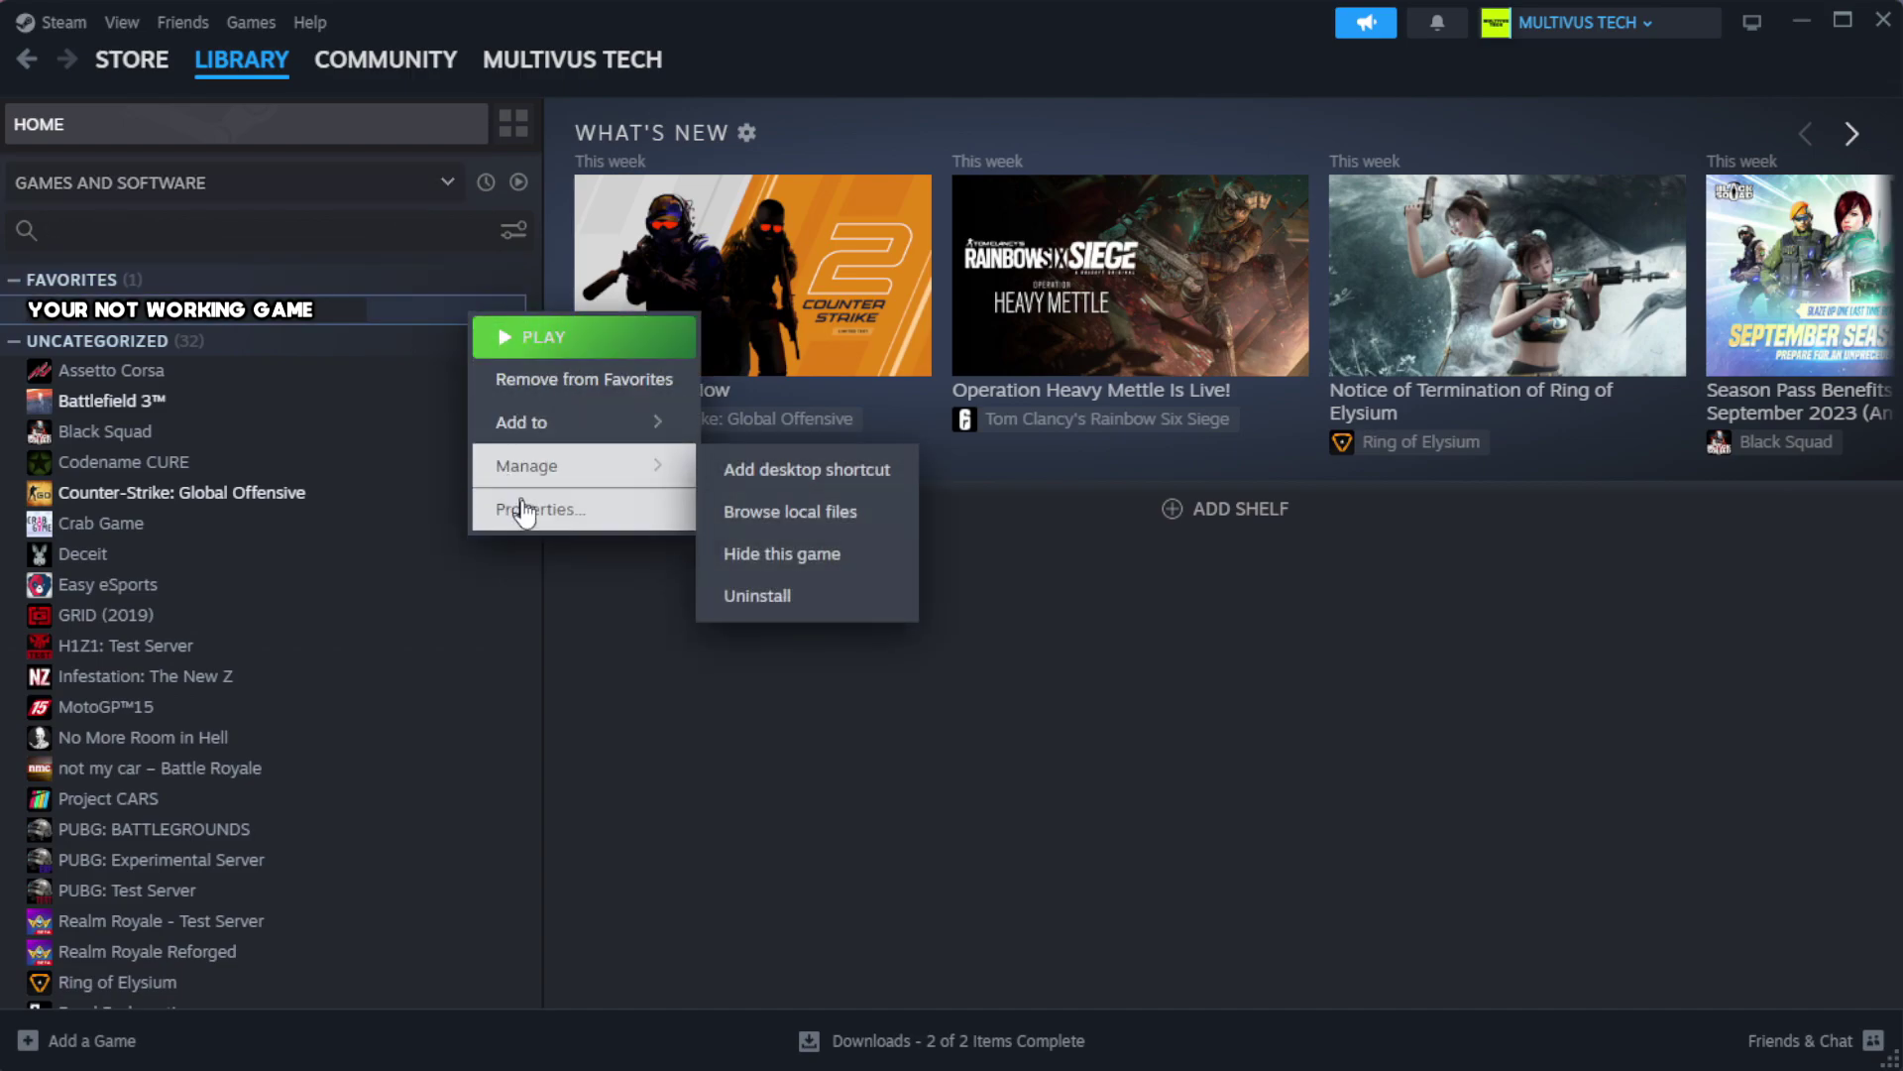
- Verify YOUR NOT WORKING GAME's files under Properties > Installed Files; all 1039 validate
click(595, 512)
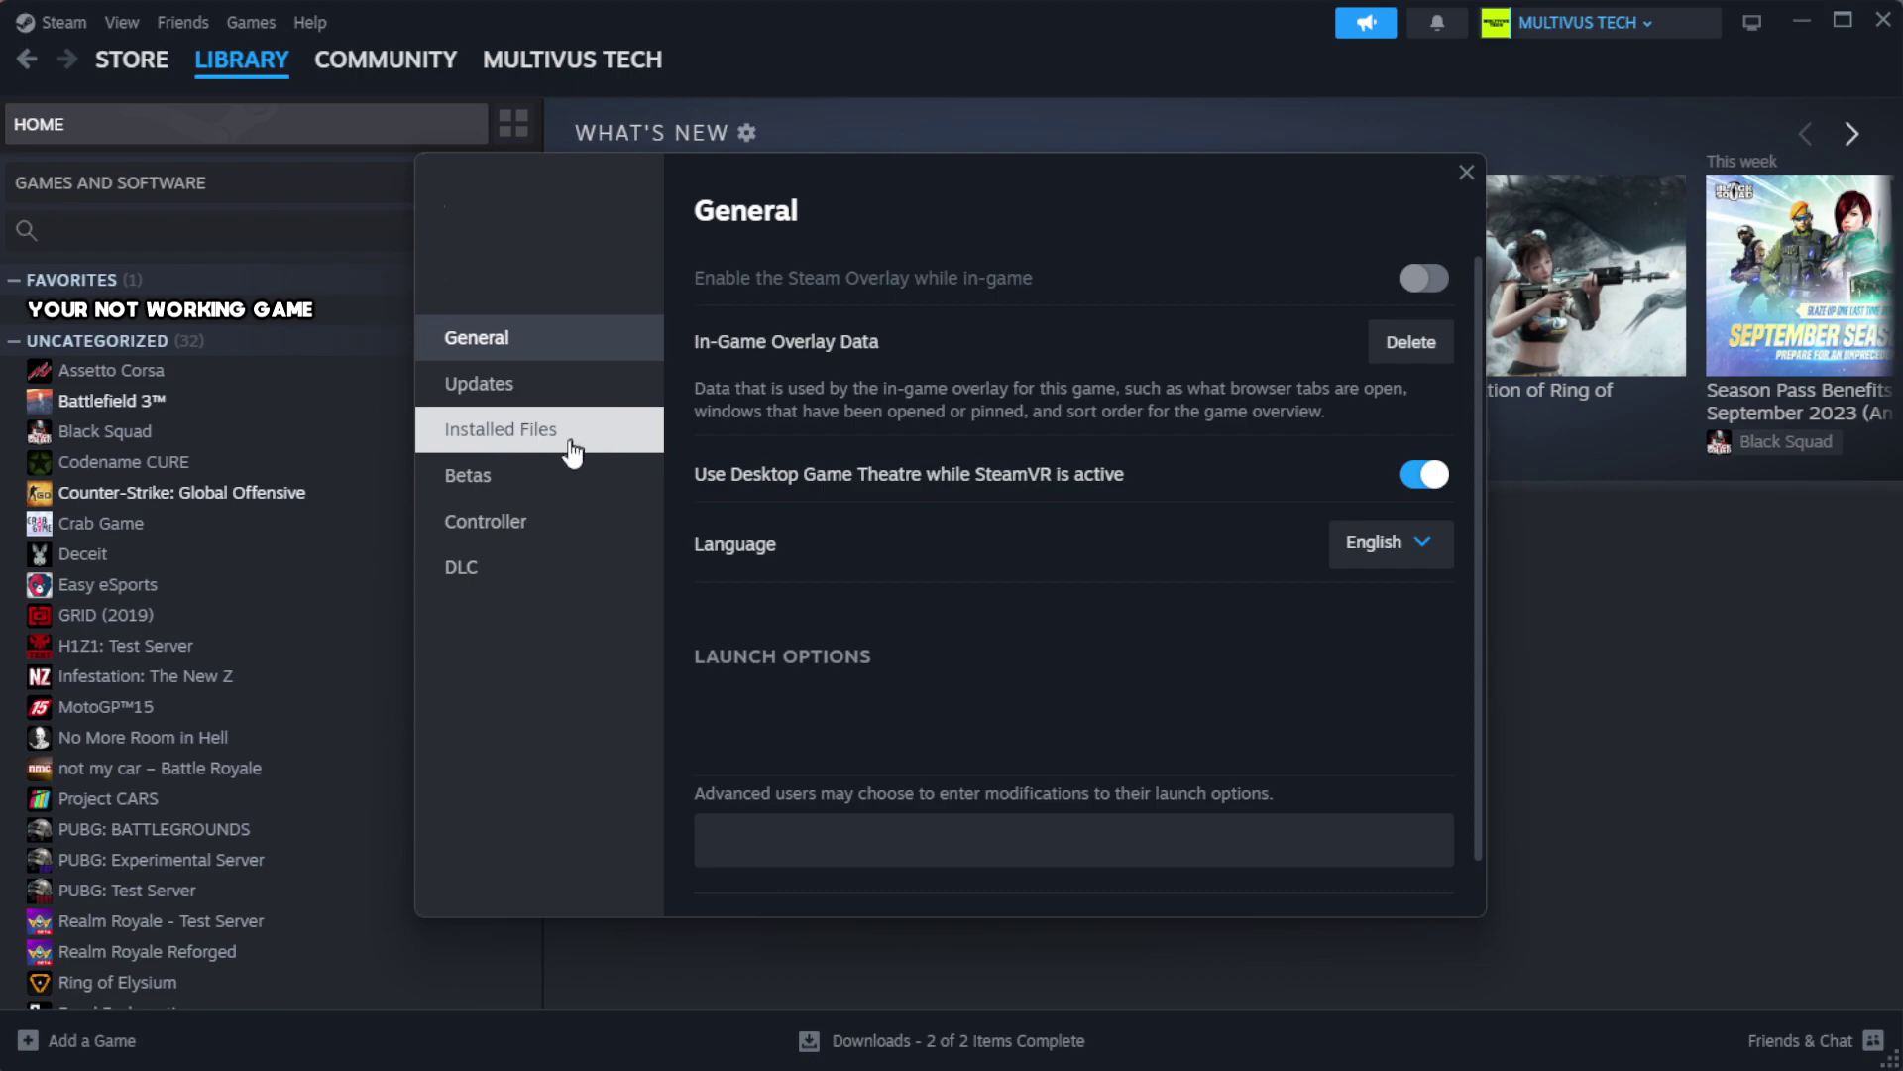
click(625, 452)
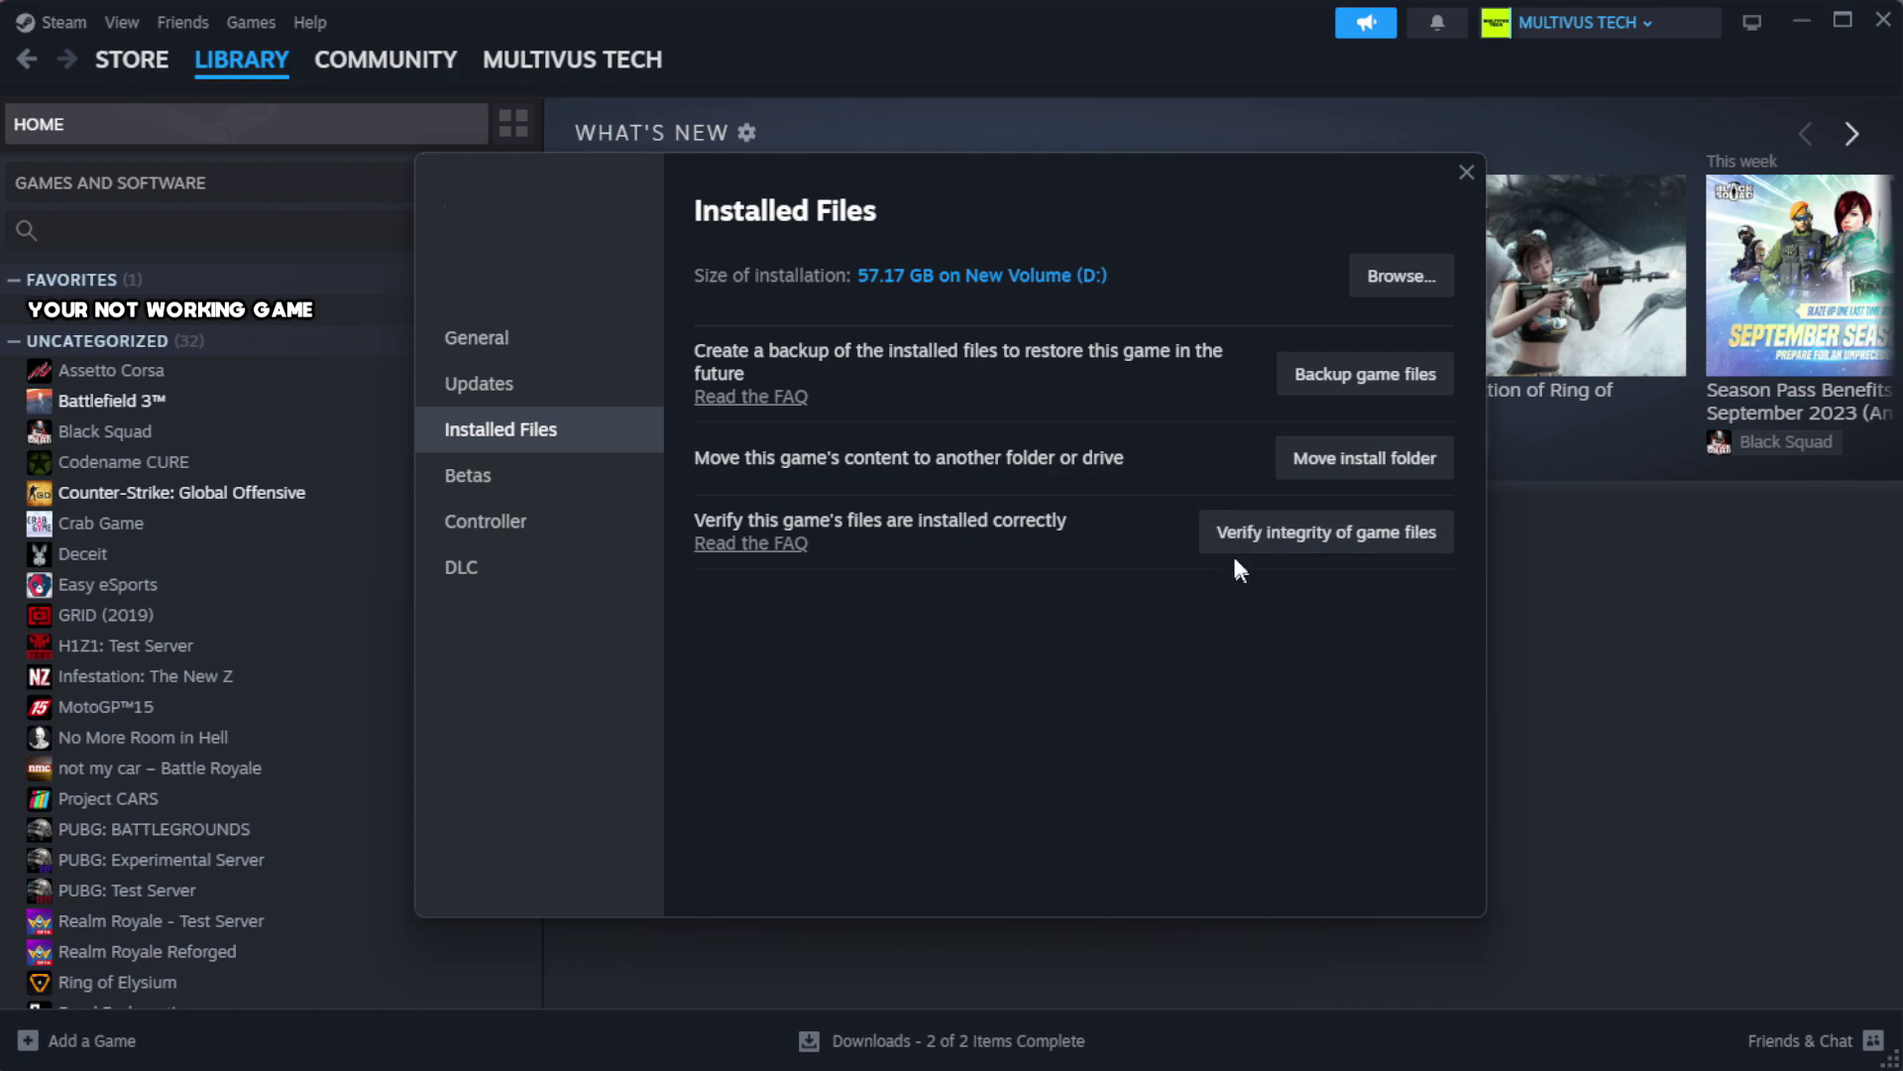
click(1335, 543)
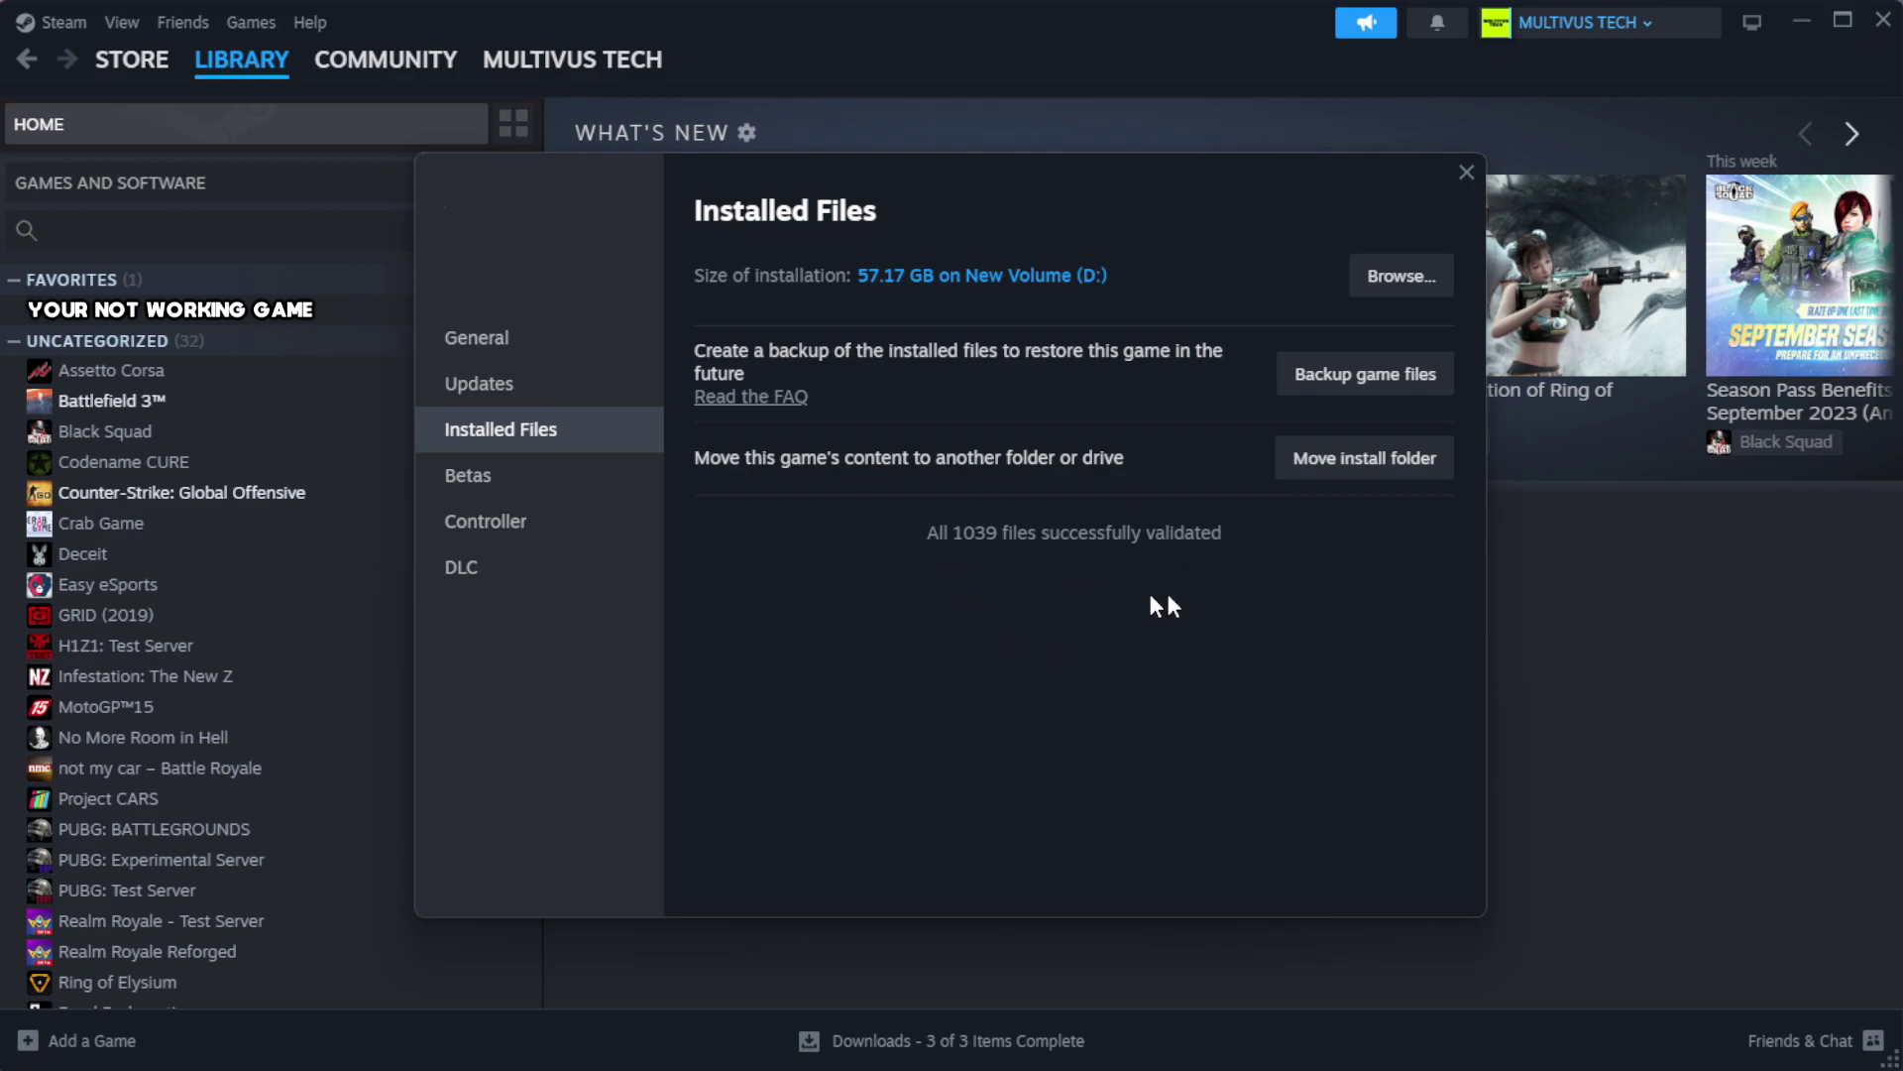
- Browse the game's local files and open Properties for the YOUR NOT WORKING GAME shortcut
click(1398, 287)
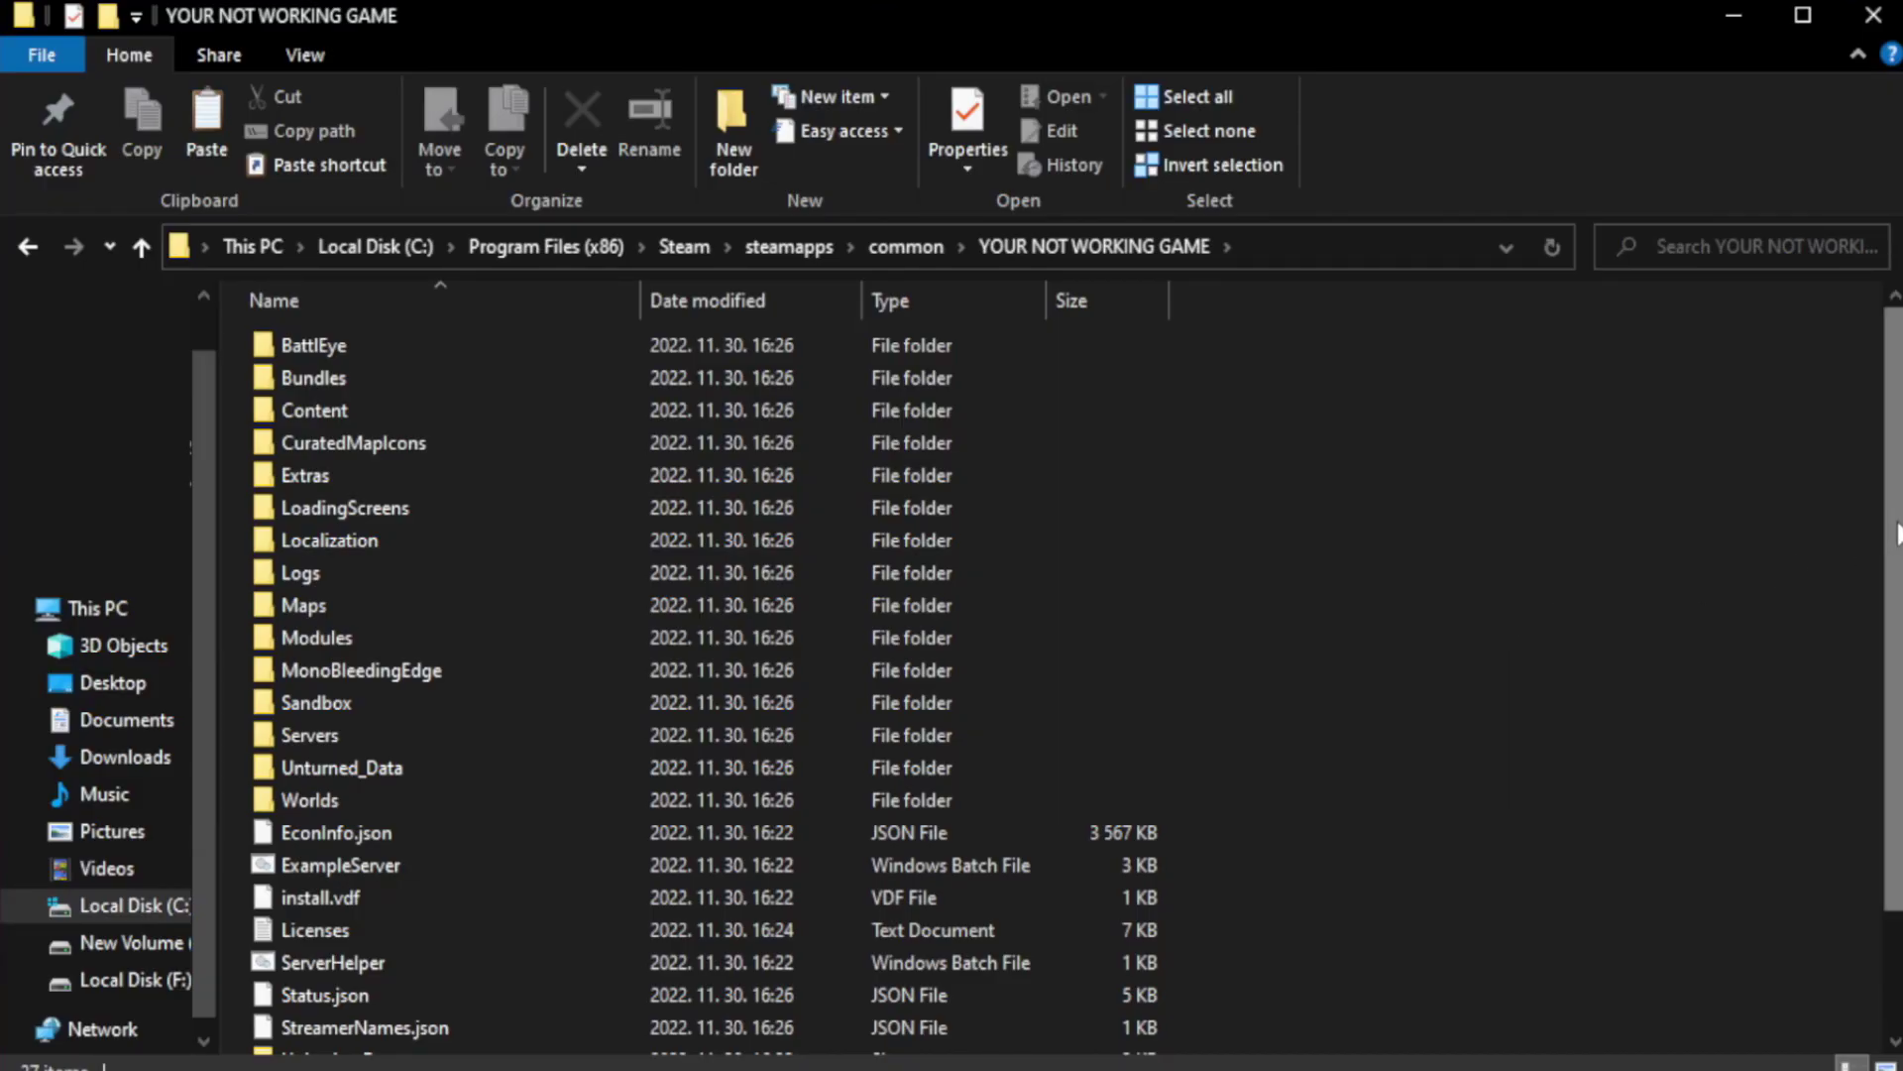
drag(1894, 589, 1899, 706)
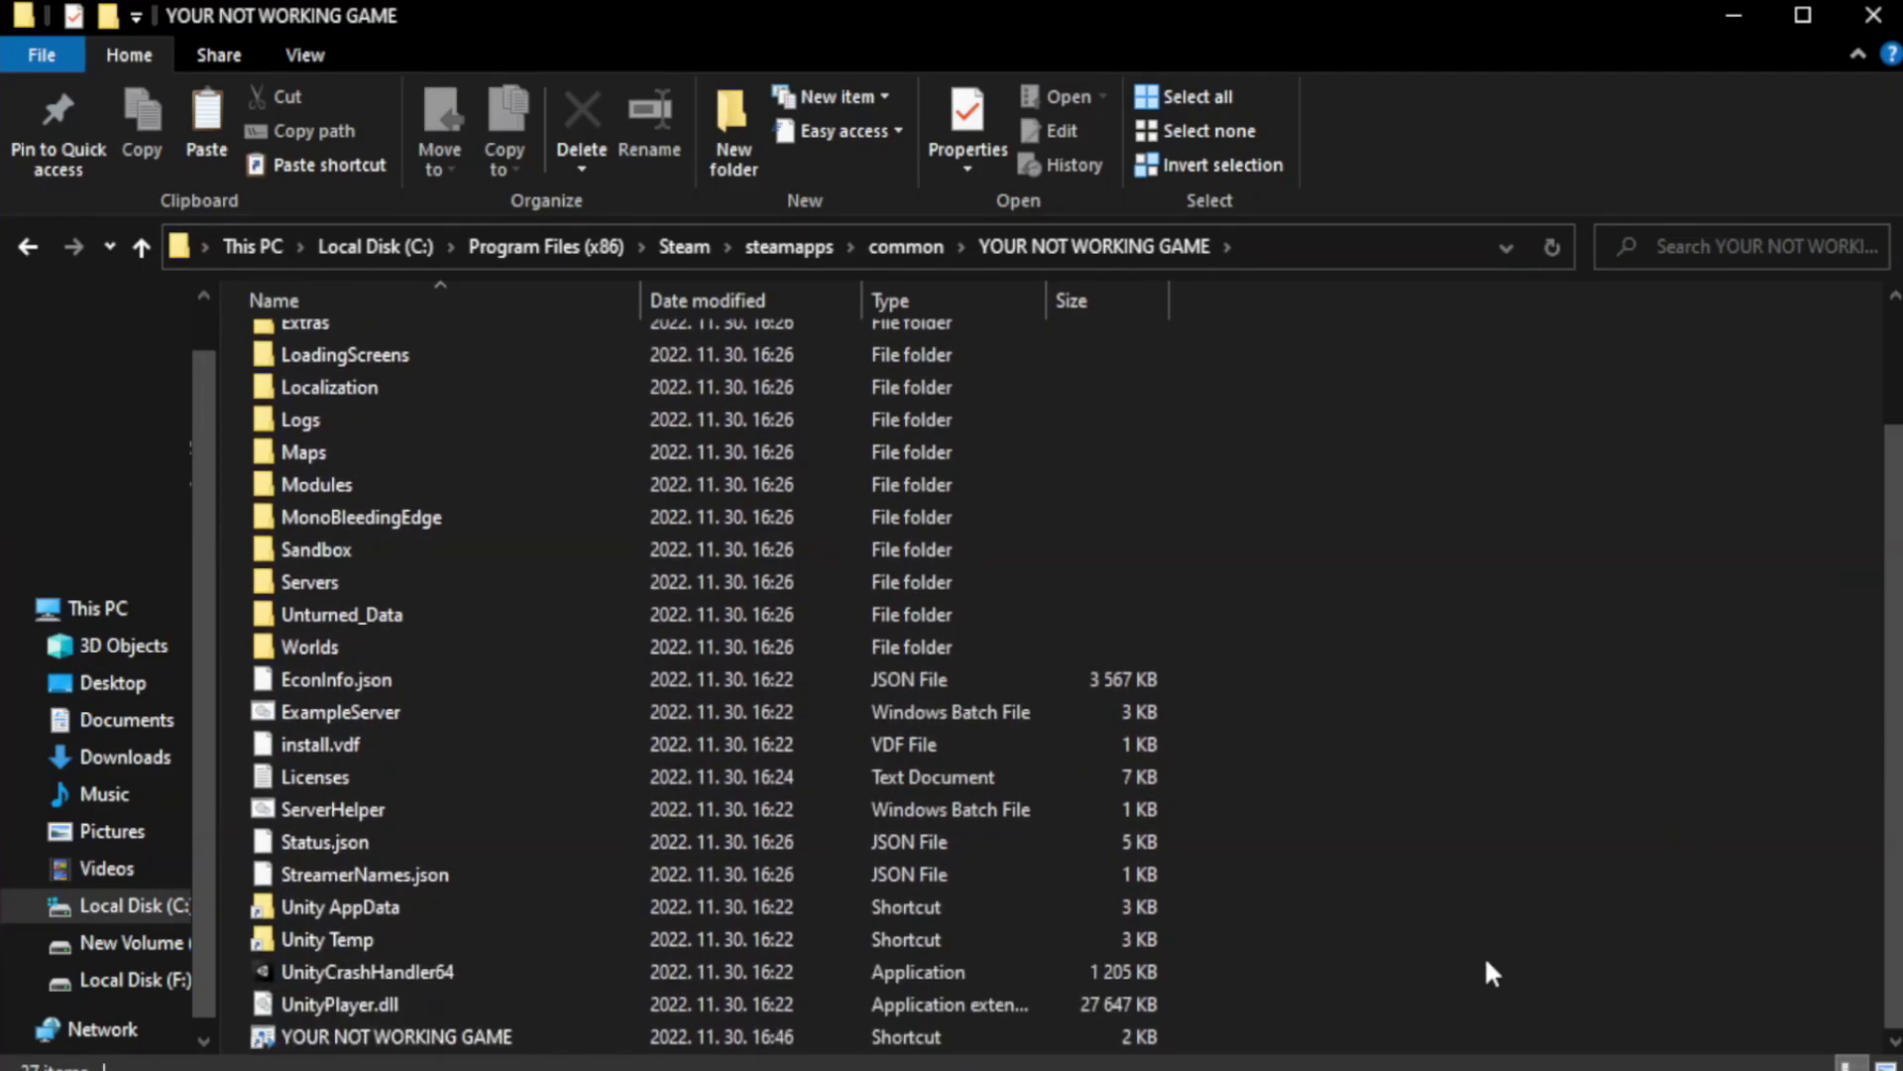
click(738, 1041)
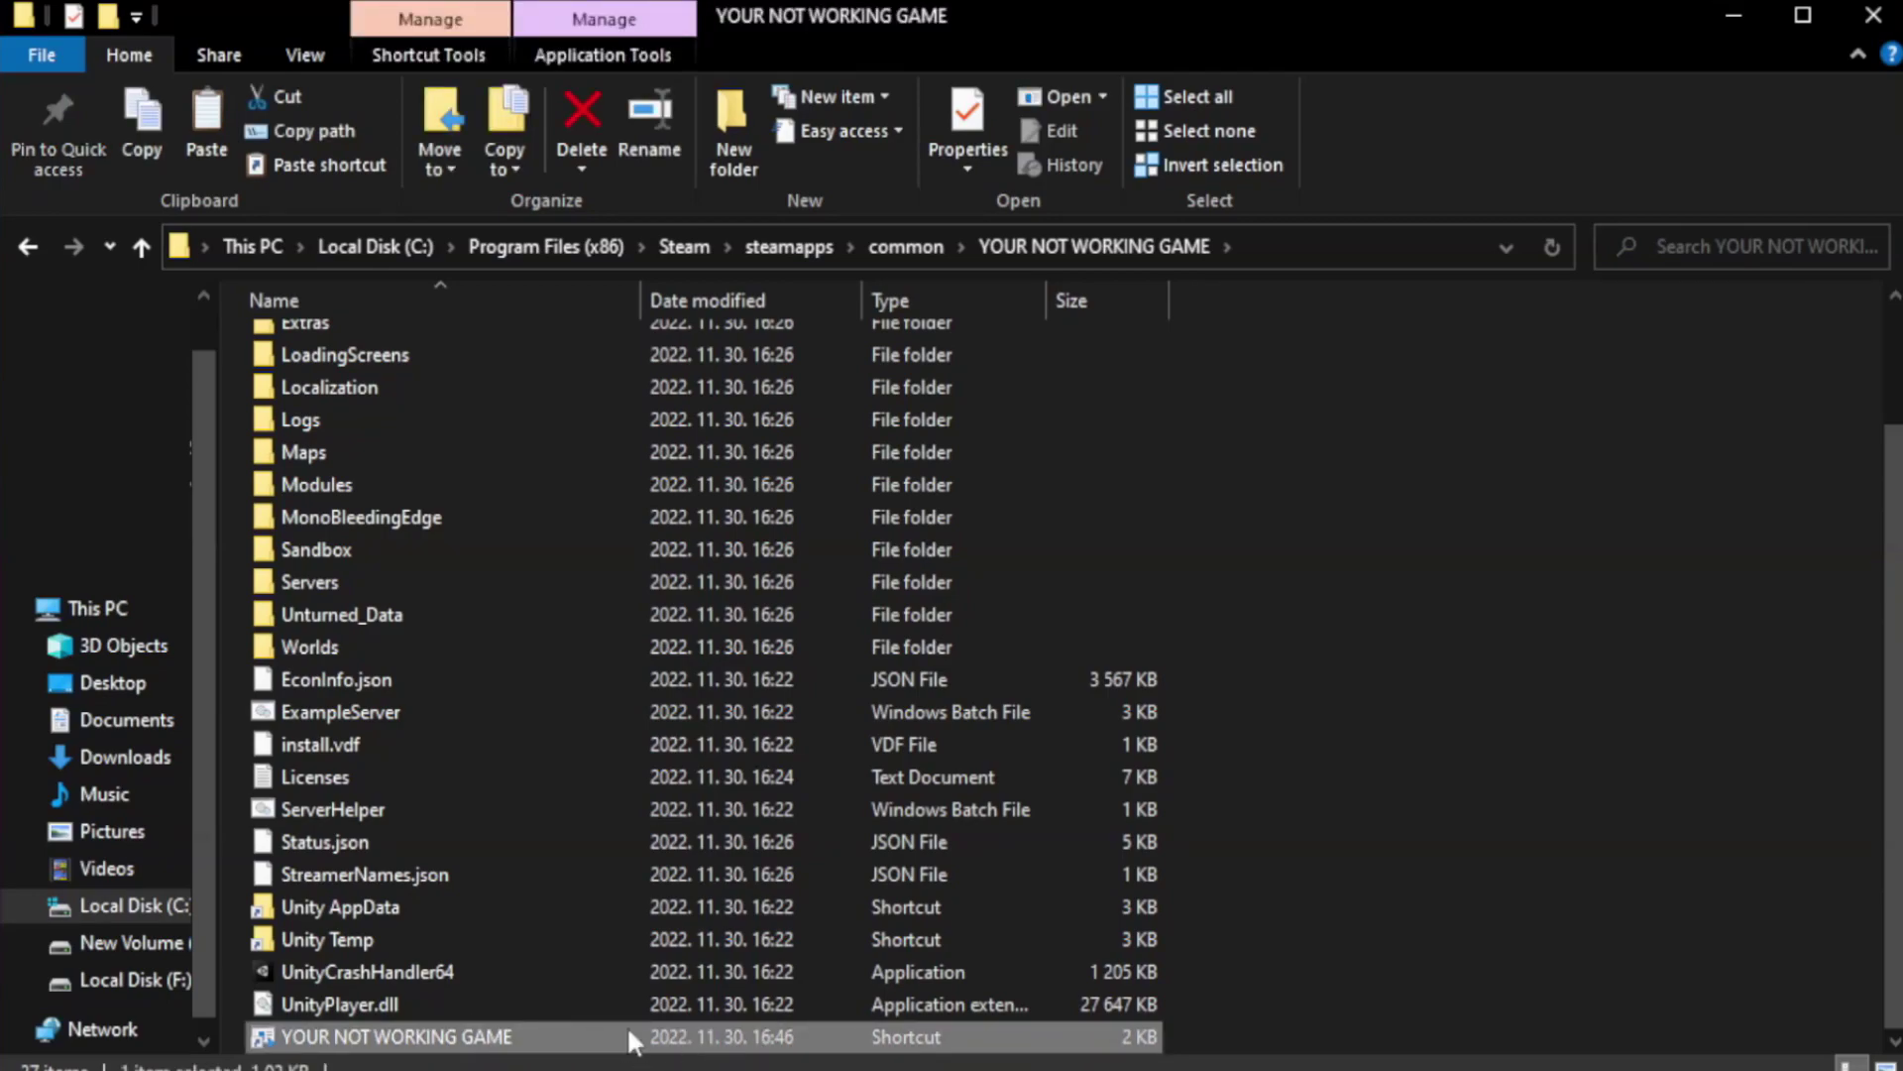
right_click(635, 1041)
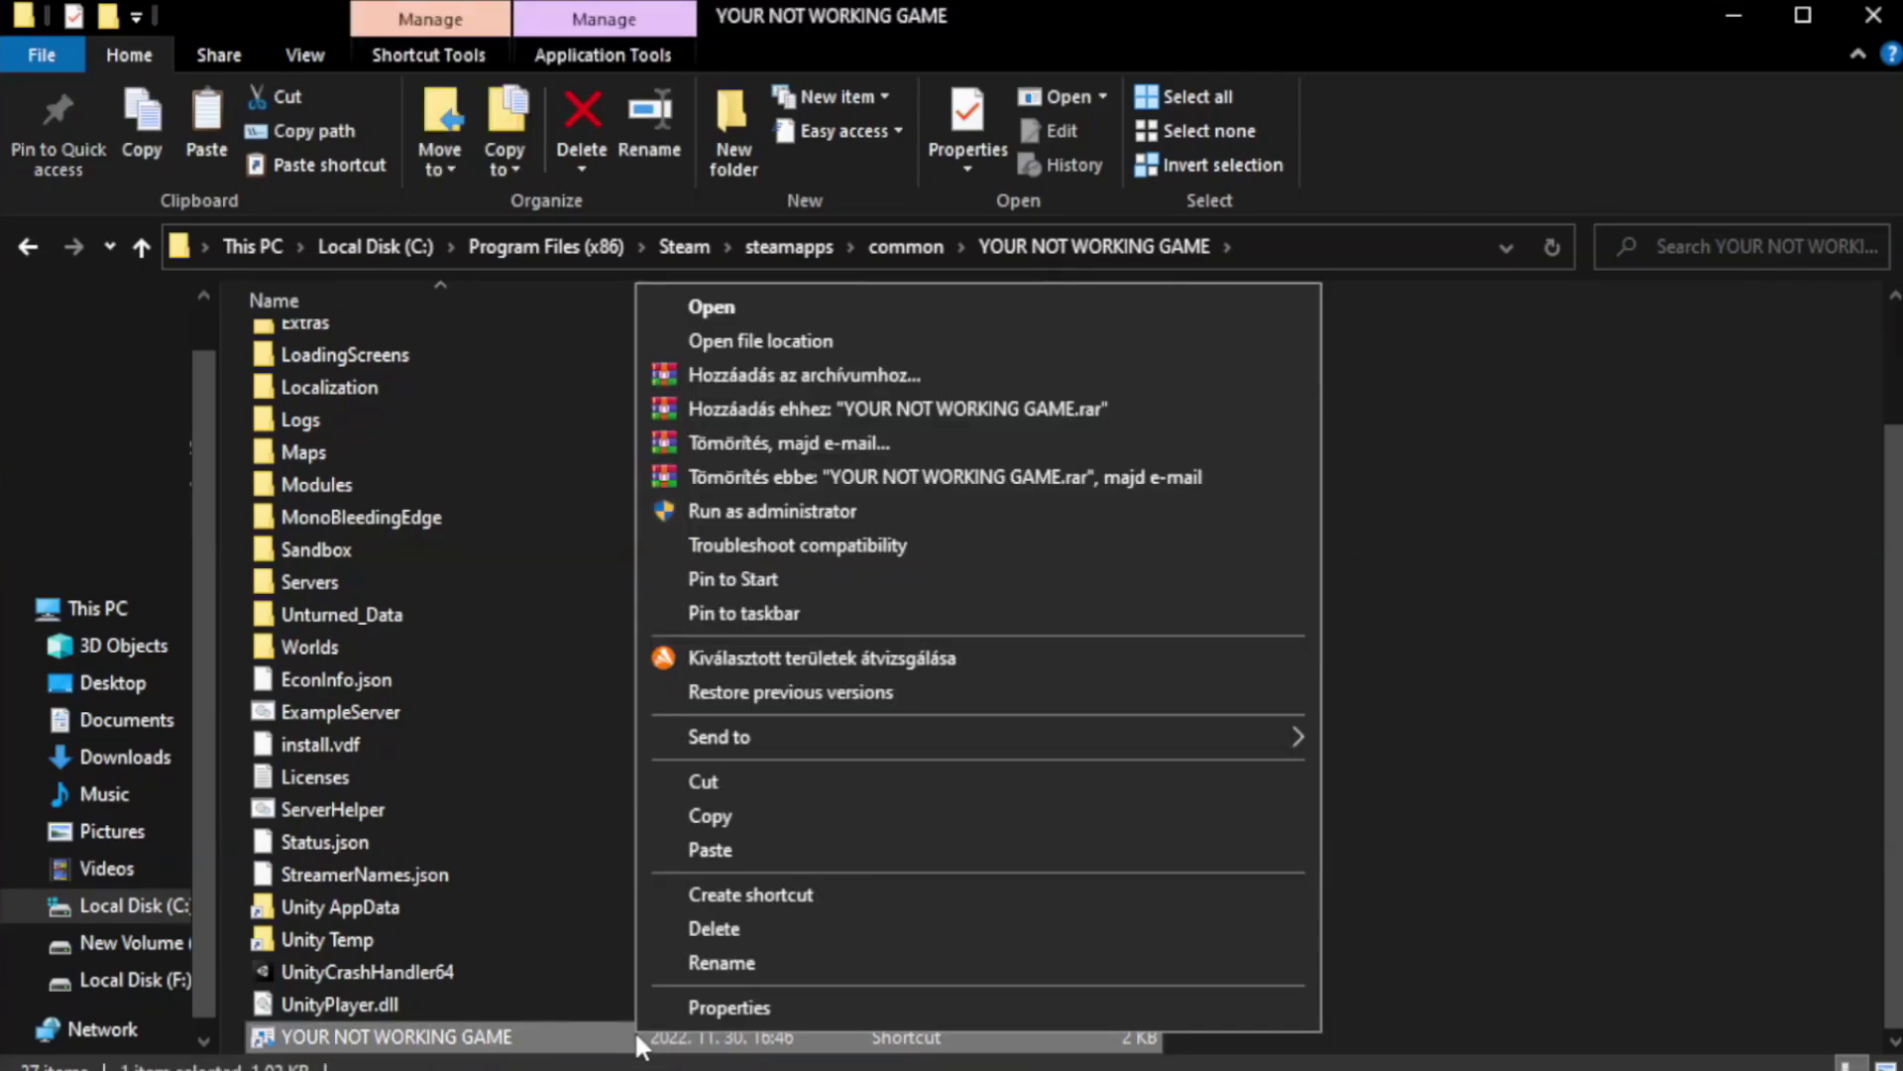
click(969, 1005)
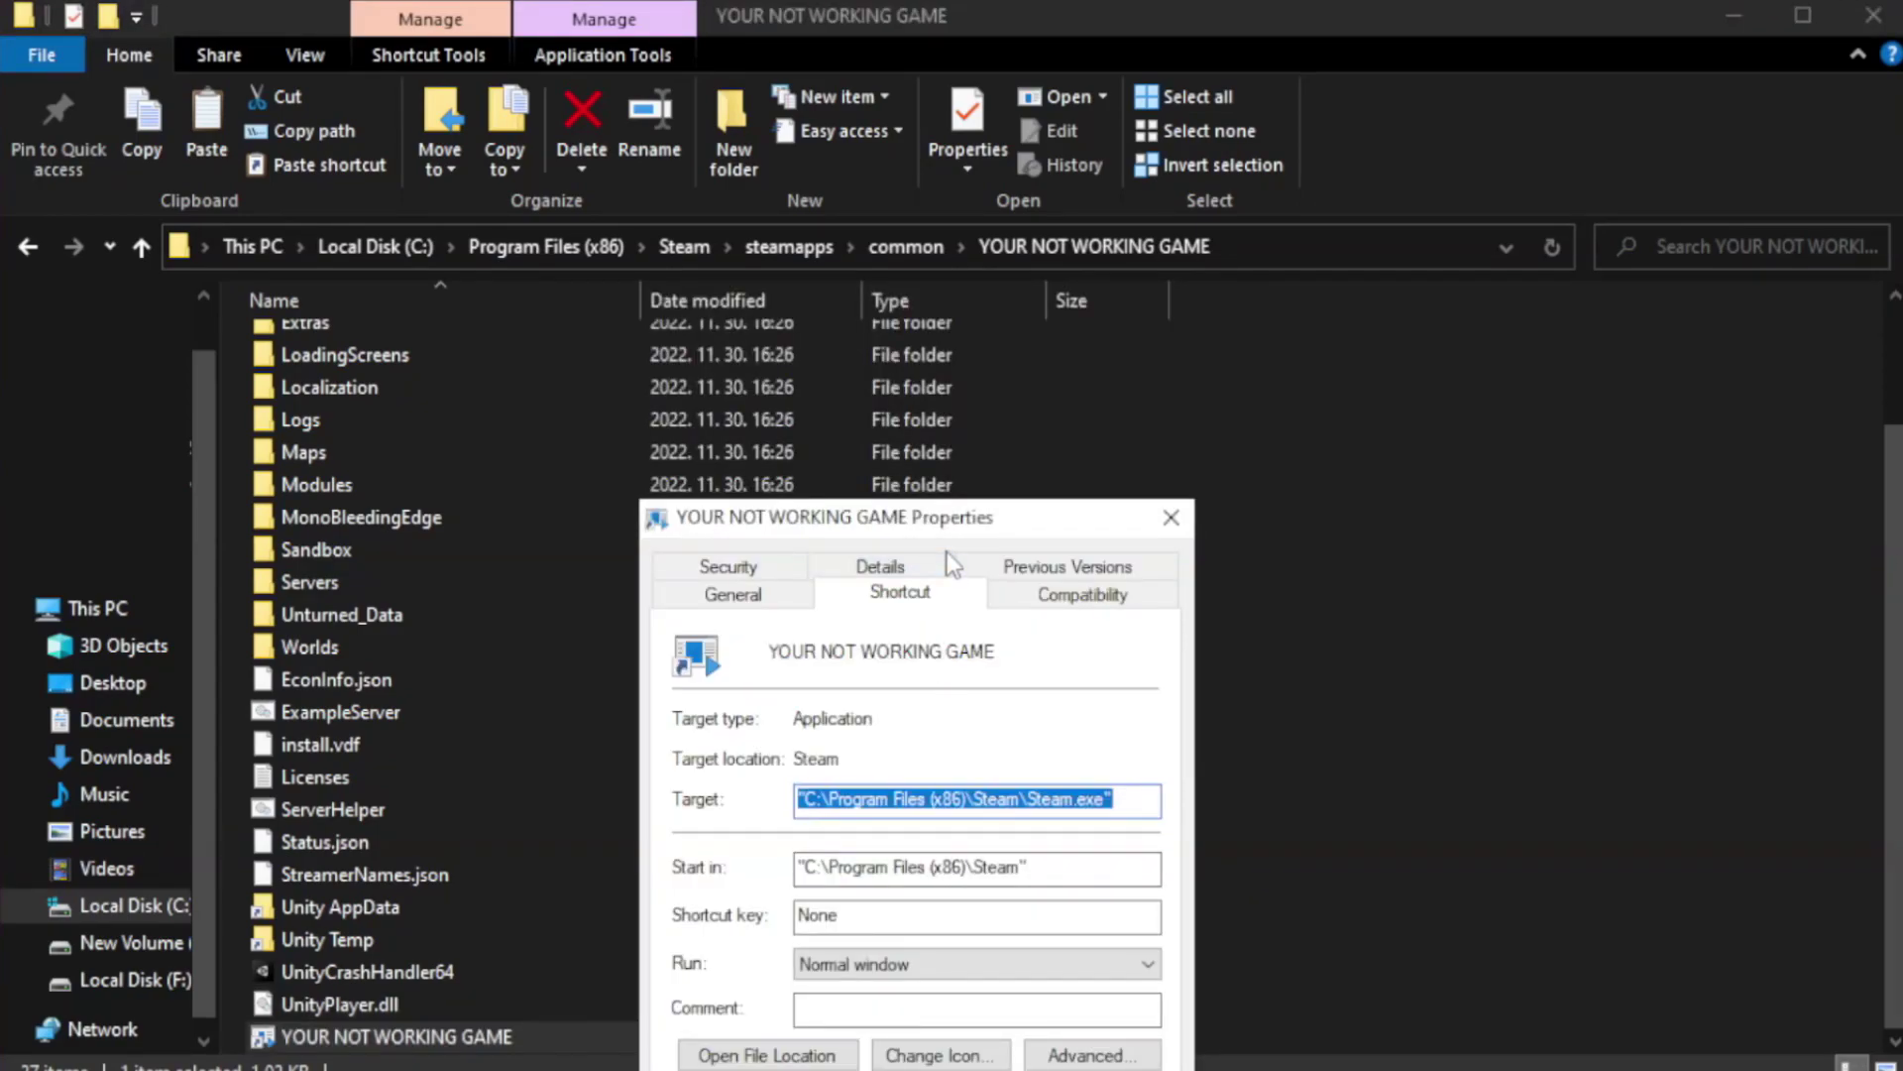
drag(954, 523, 955, 194)
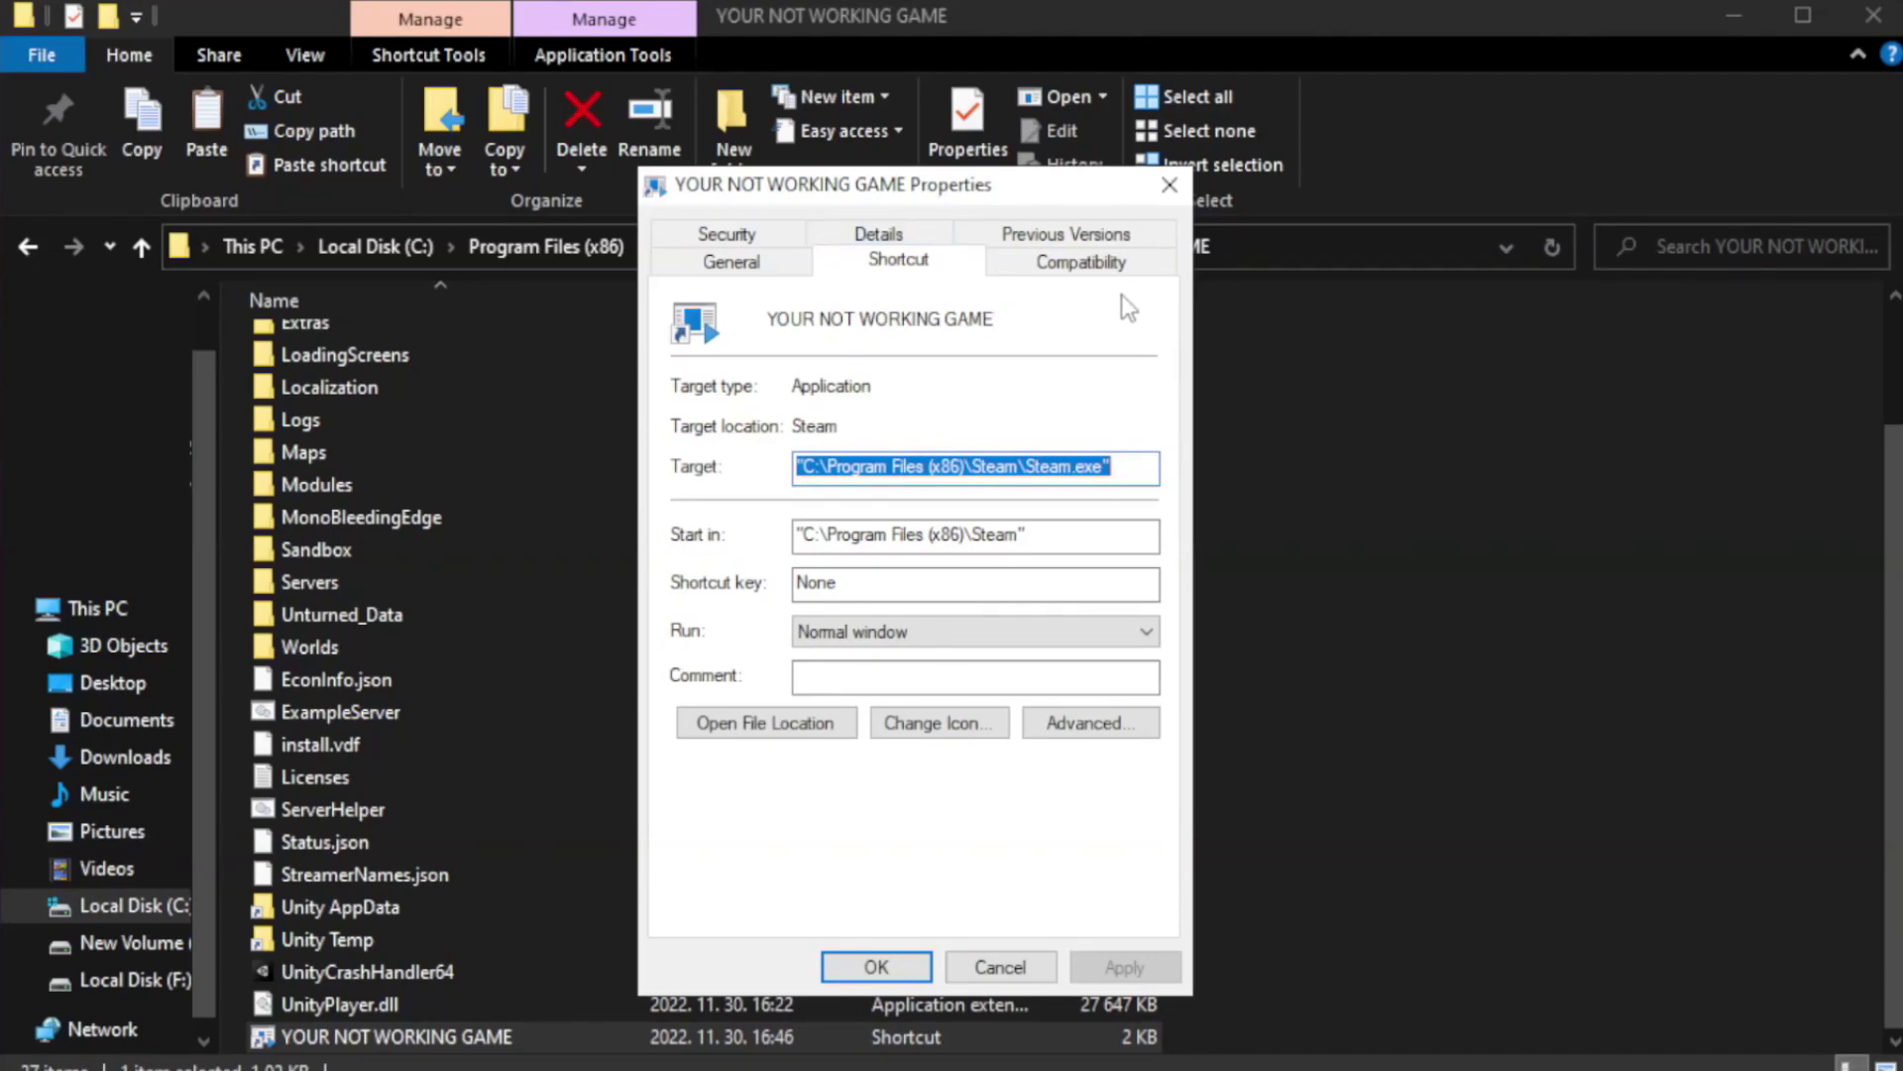
- Set the shortcut to Windows 8 compatibility mode, run as administrator, fullscreen optimizations disabled
click(1071, 264)
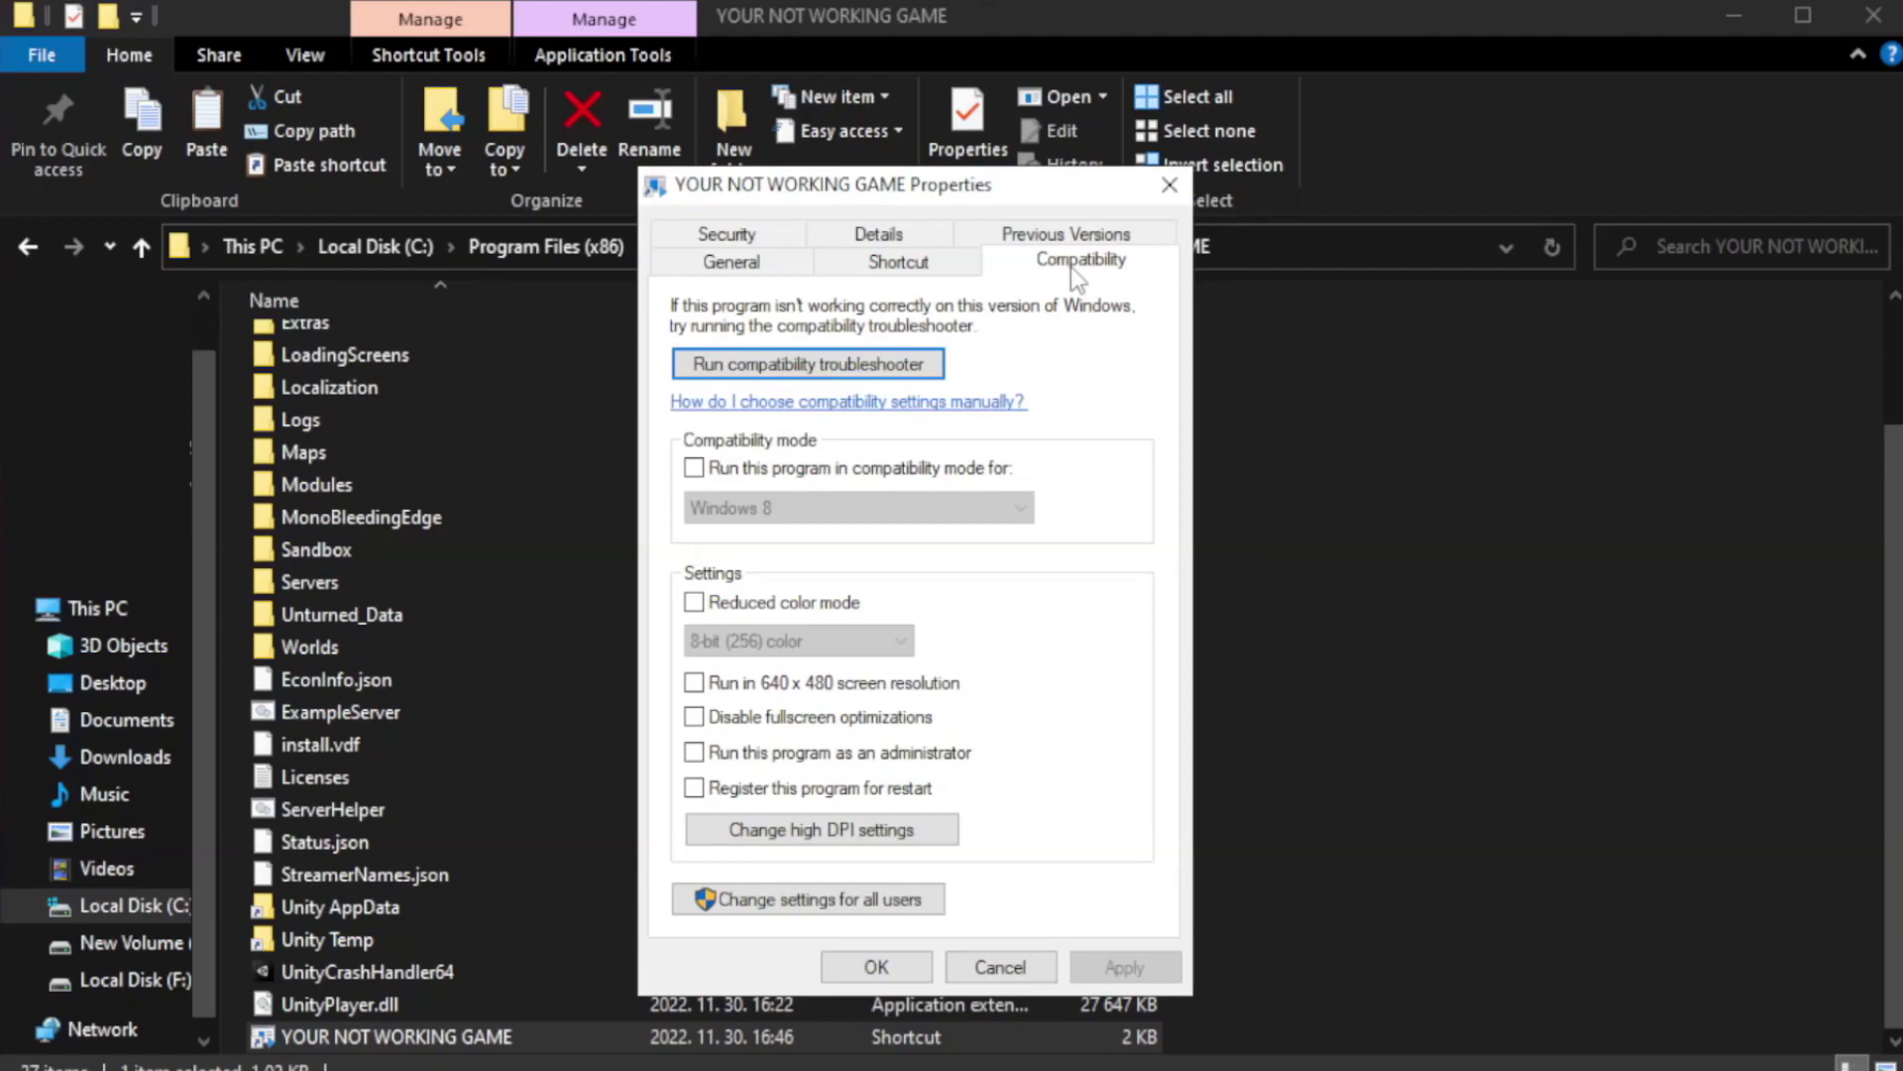
click(752, 466)
click(808, 506)
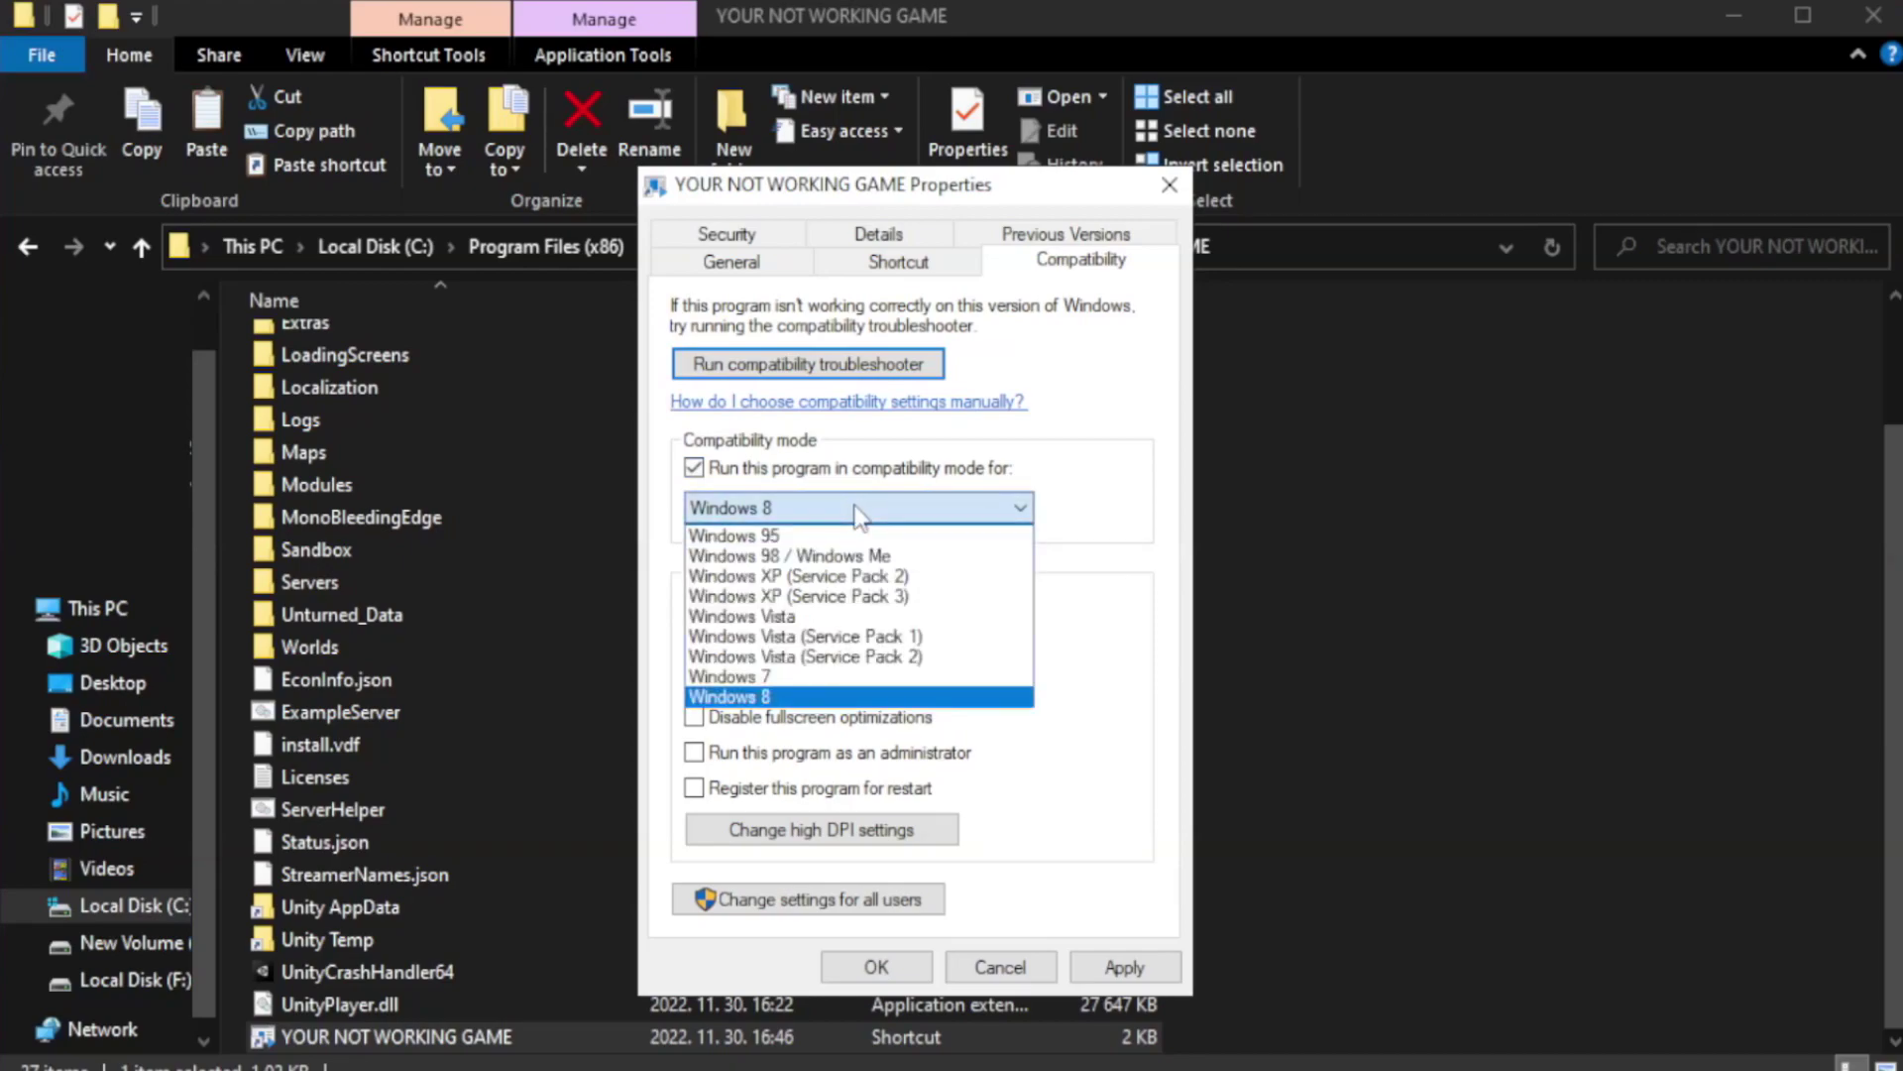
click(807, 697)
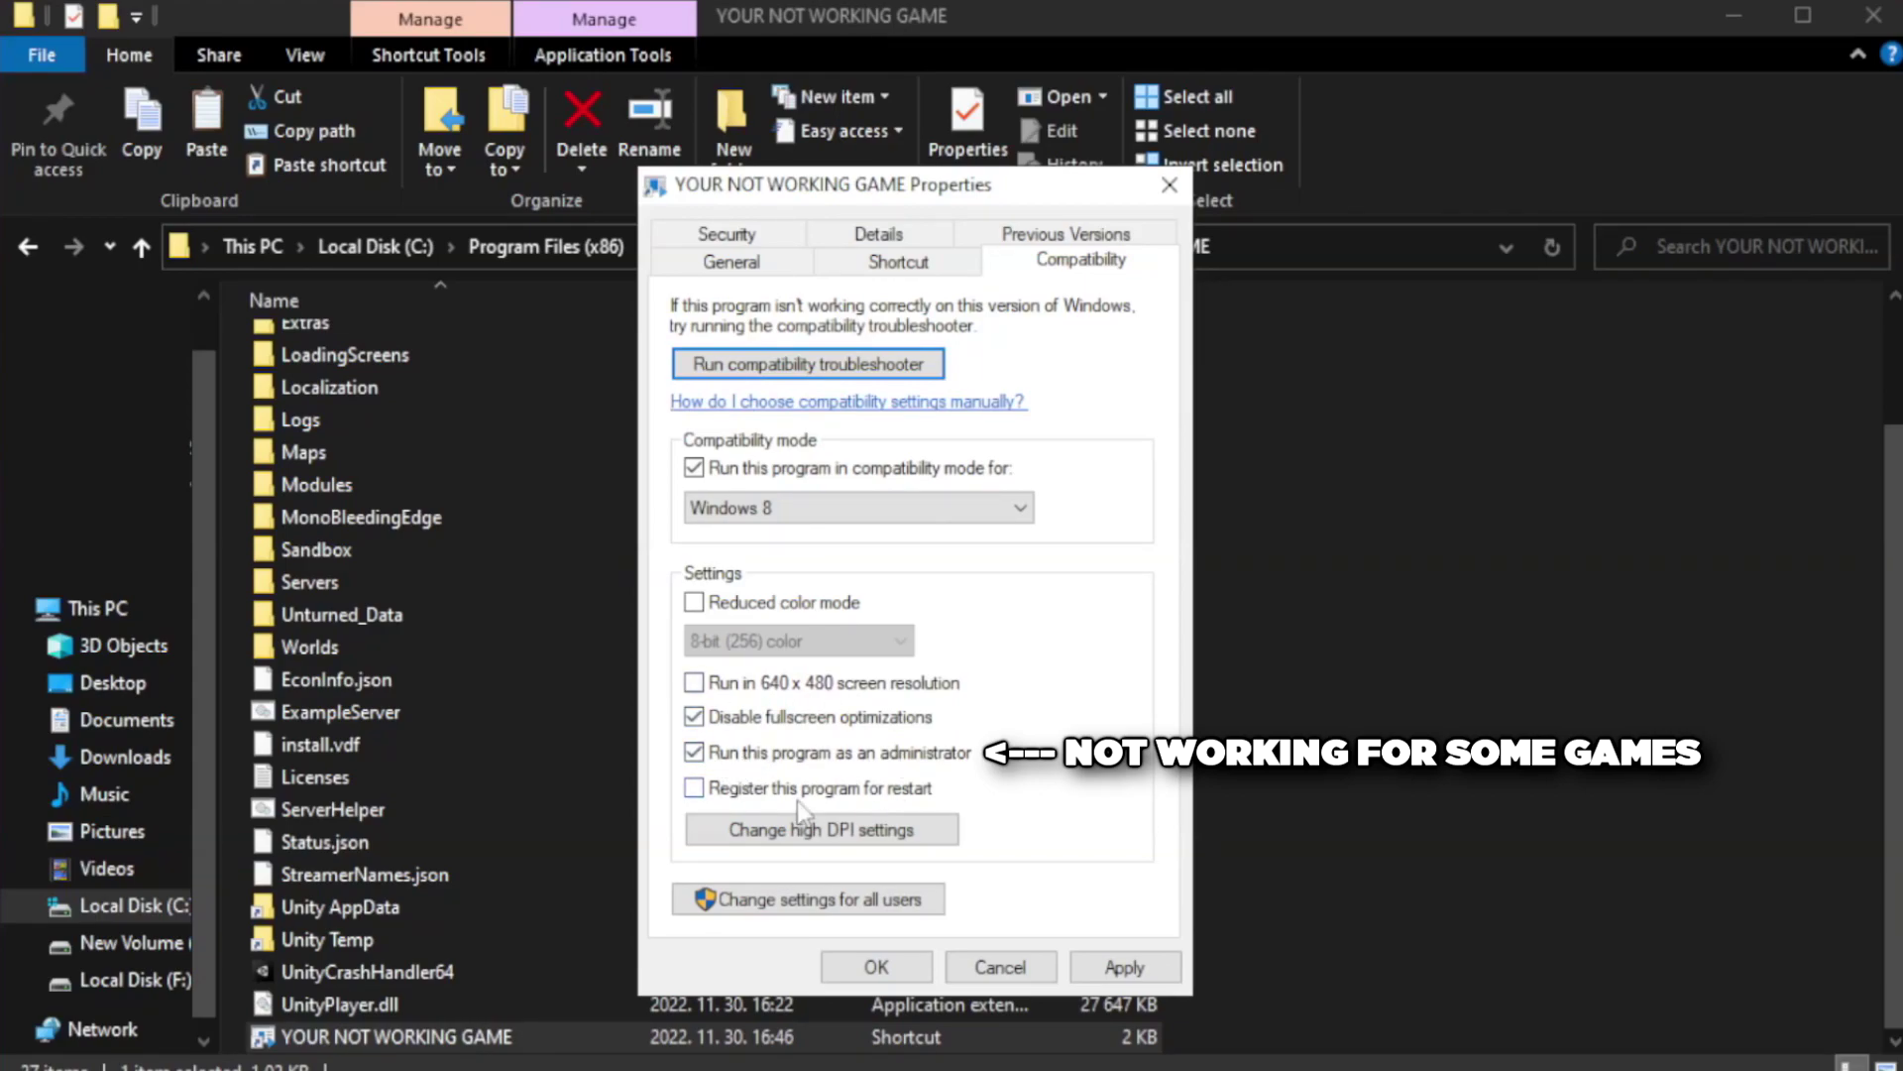
click(1121, 969)
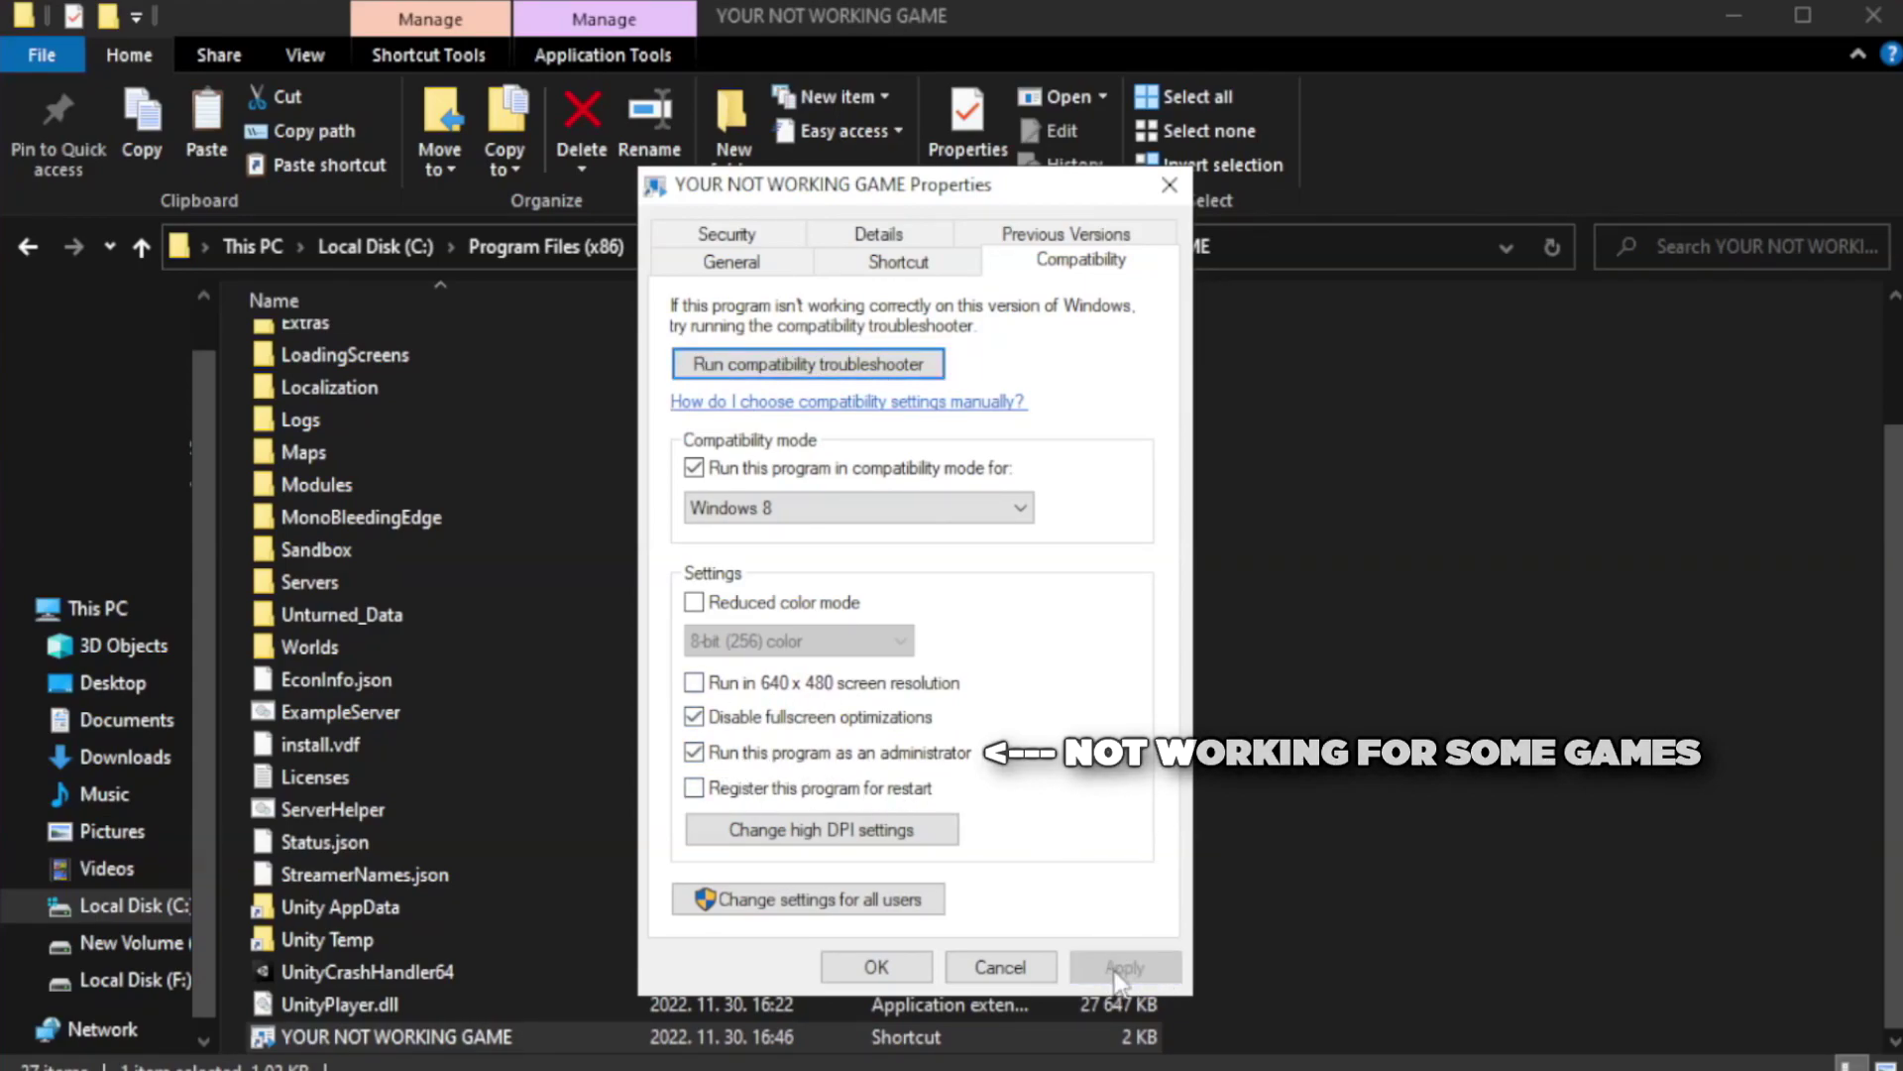
click(873, 970)
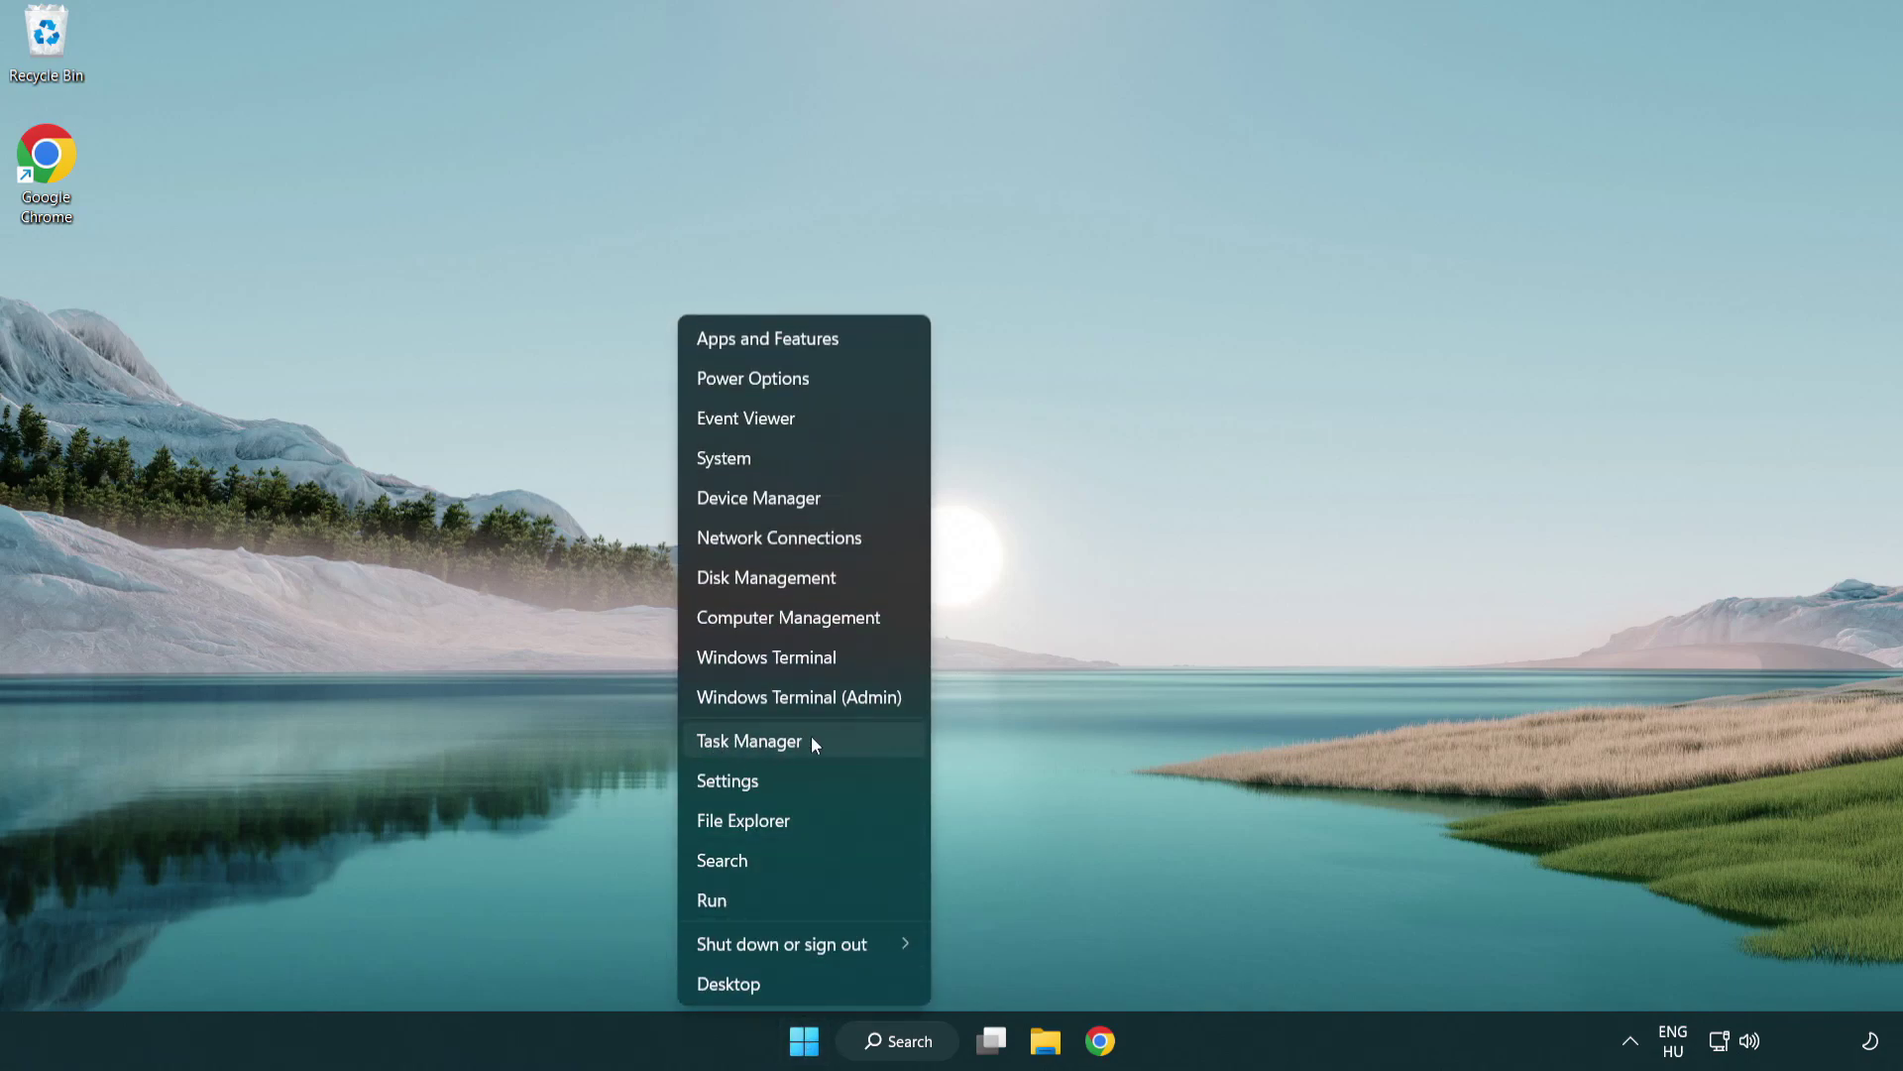
- In Task Manager, disable Terminal, Phone Link, Cortana and Windows Security notifications at startup
click(841, 751)
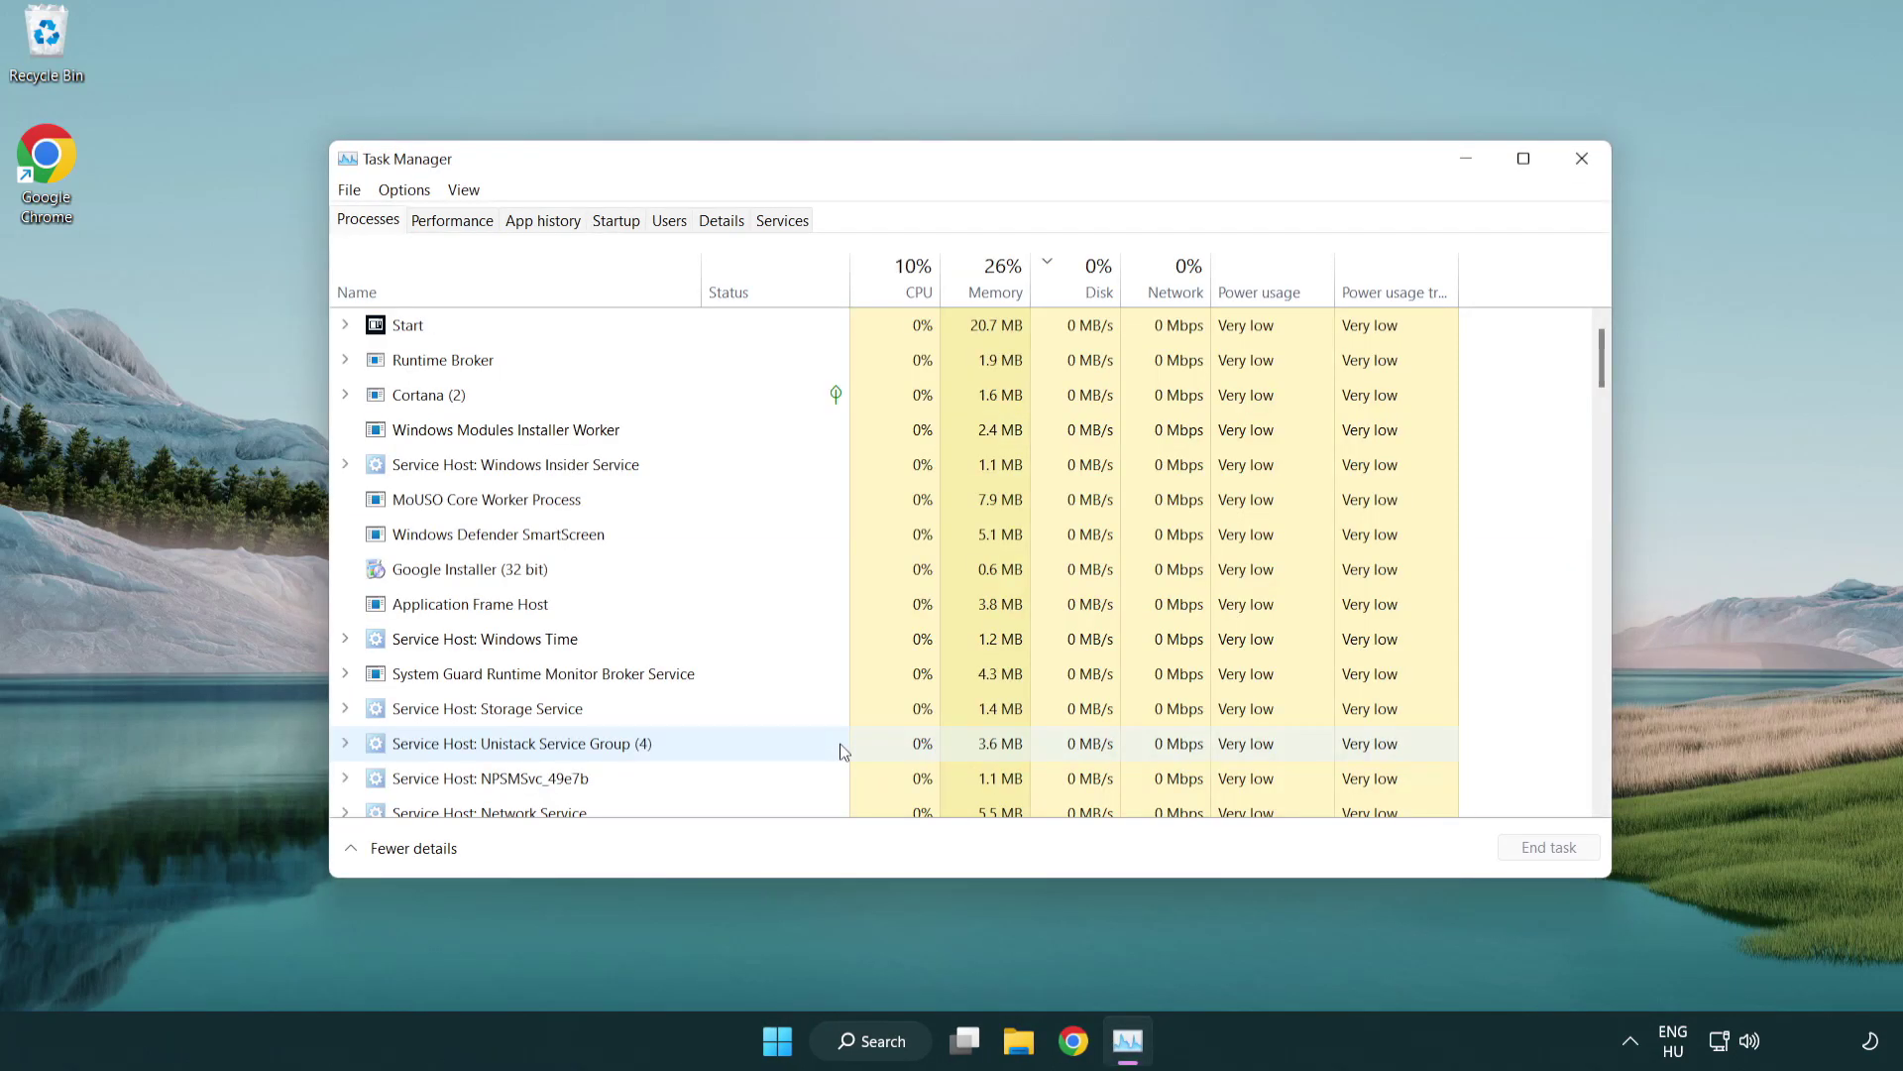
click(617, 220)
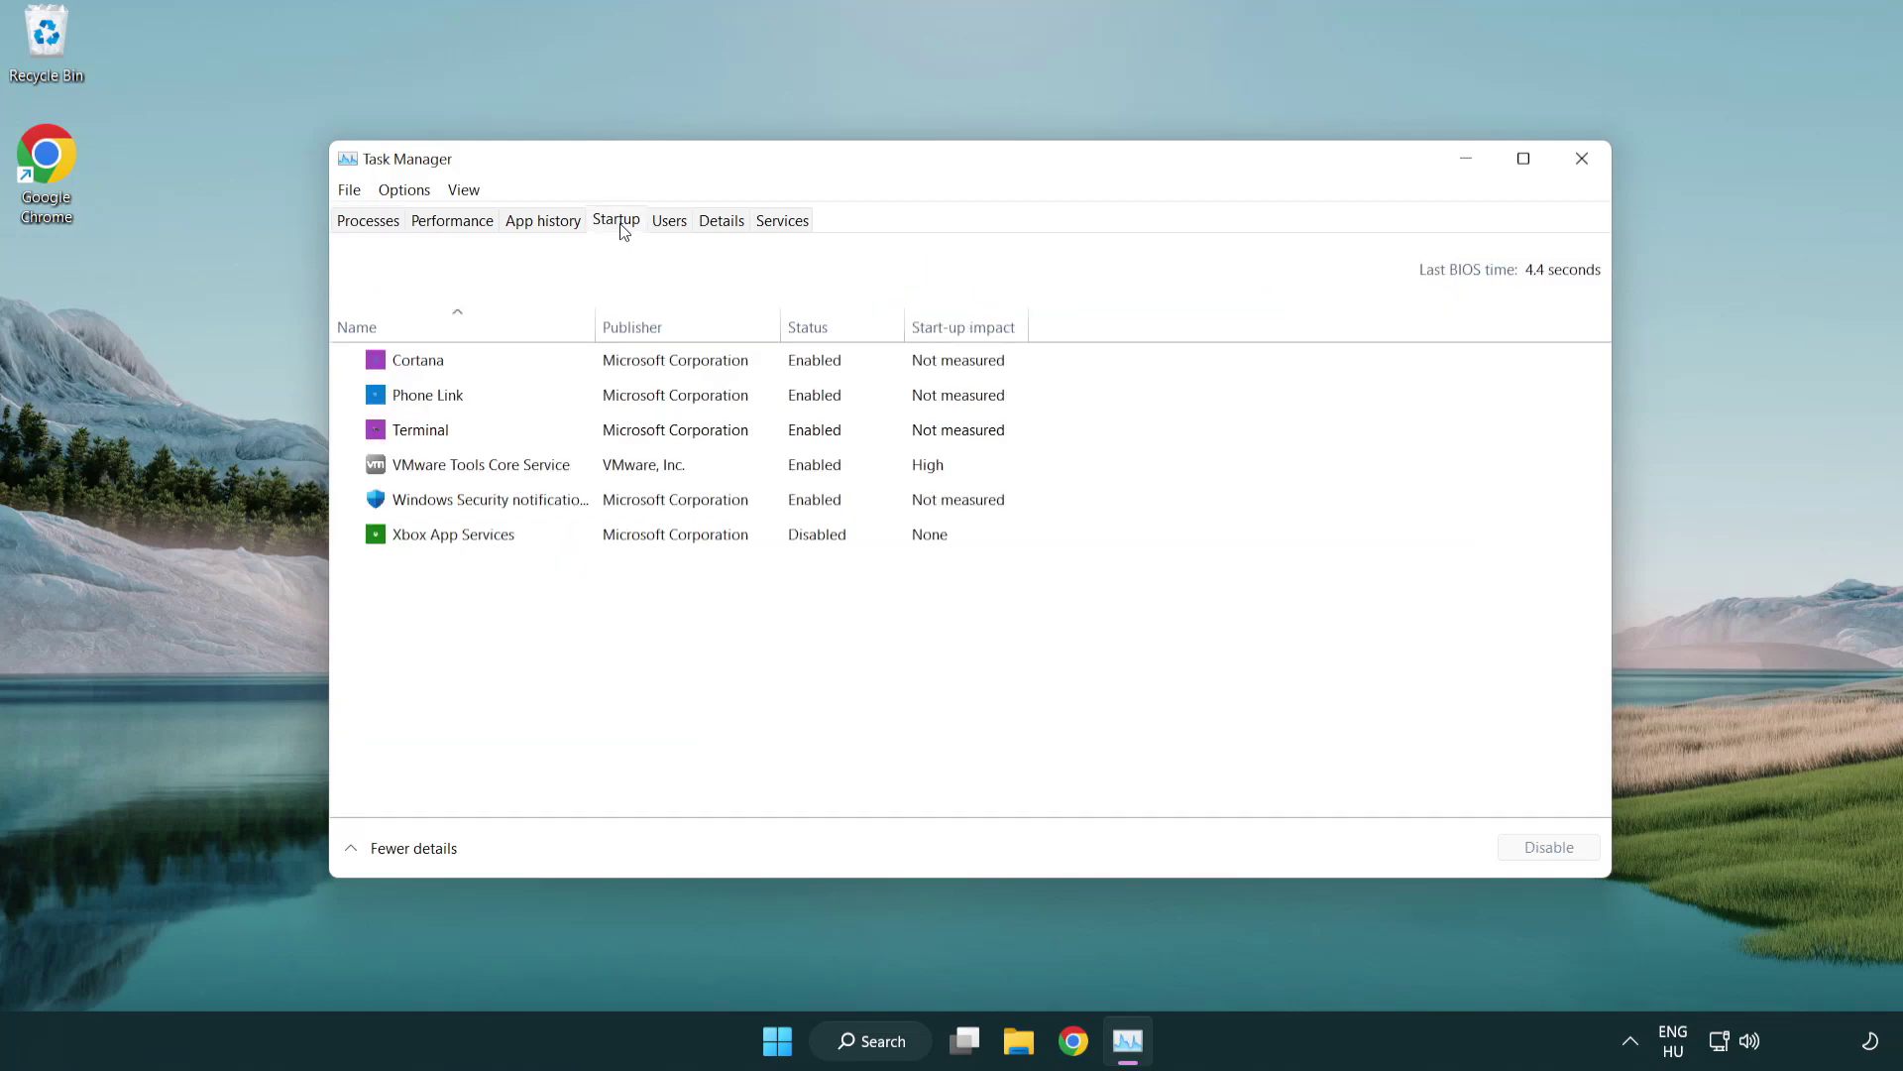
click(617, 429)
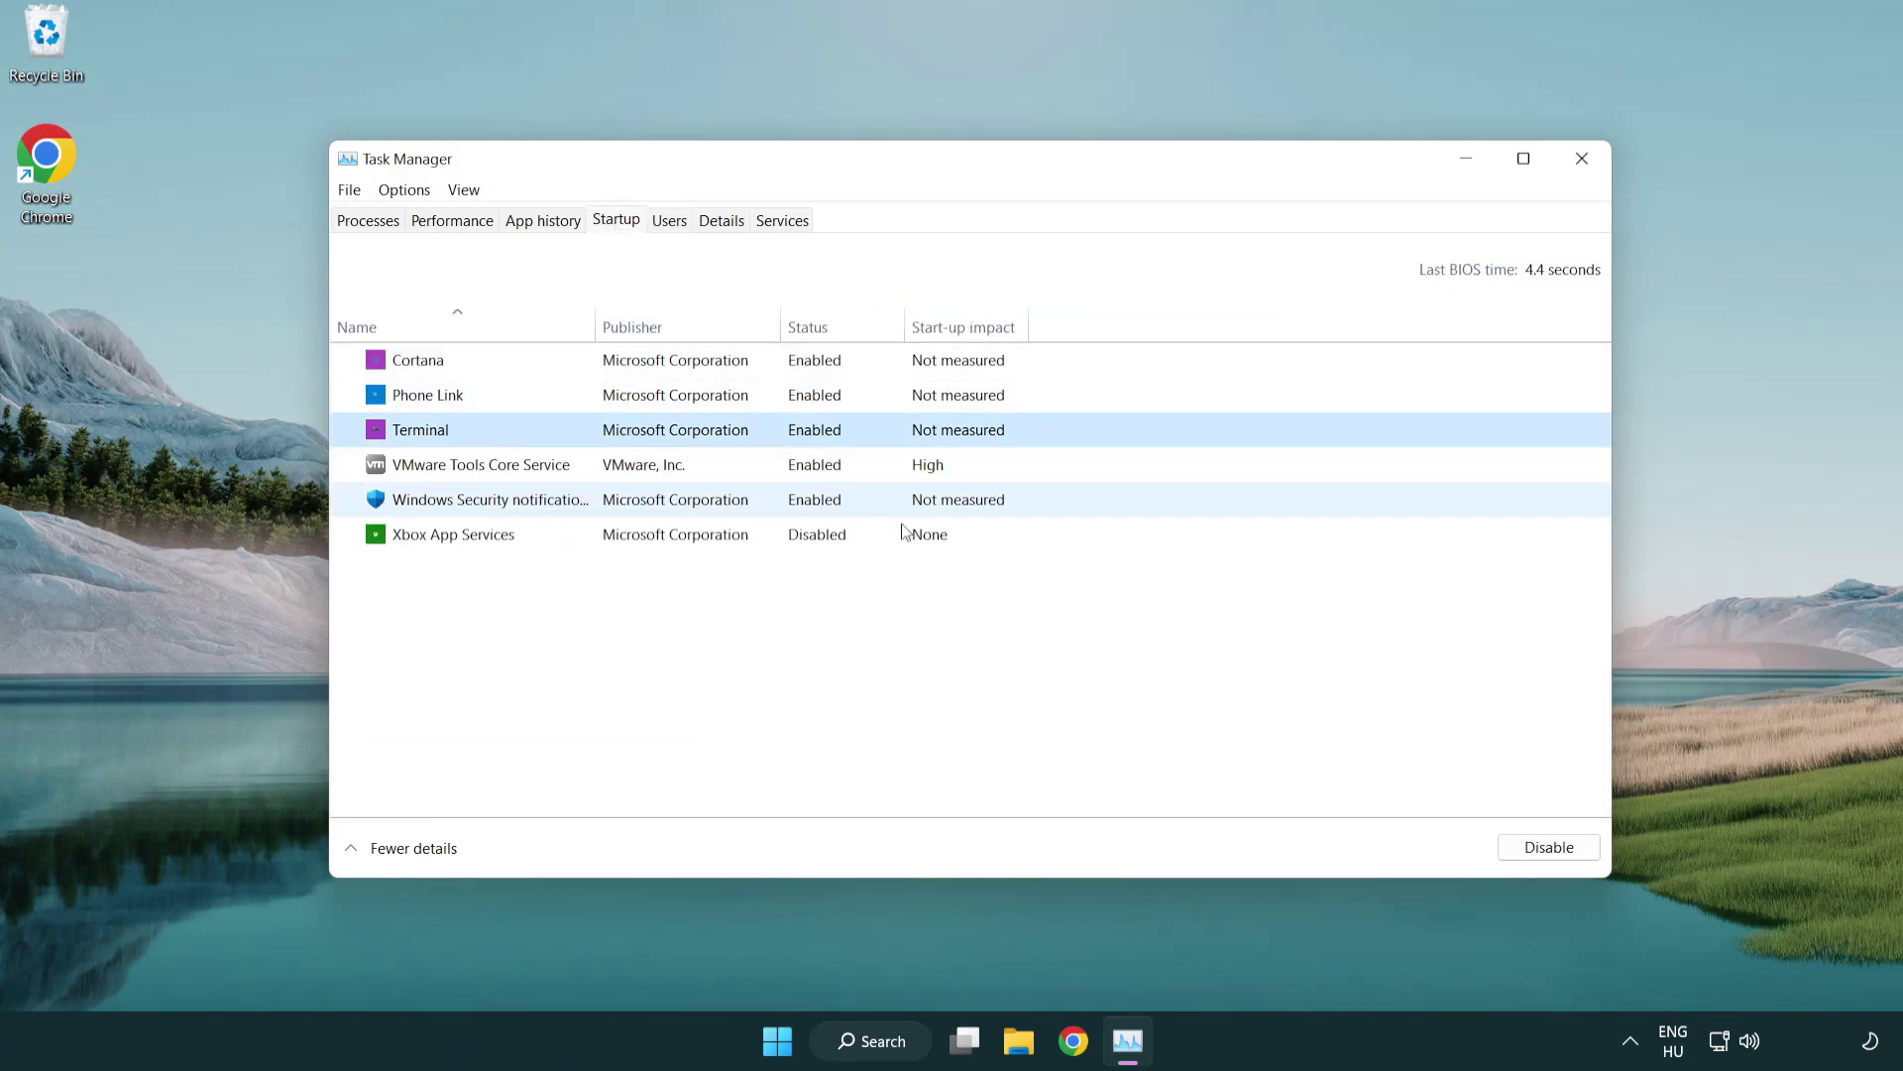
click(1548, 847)
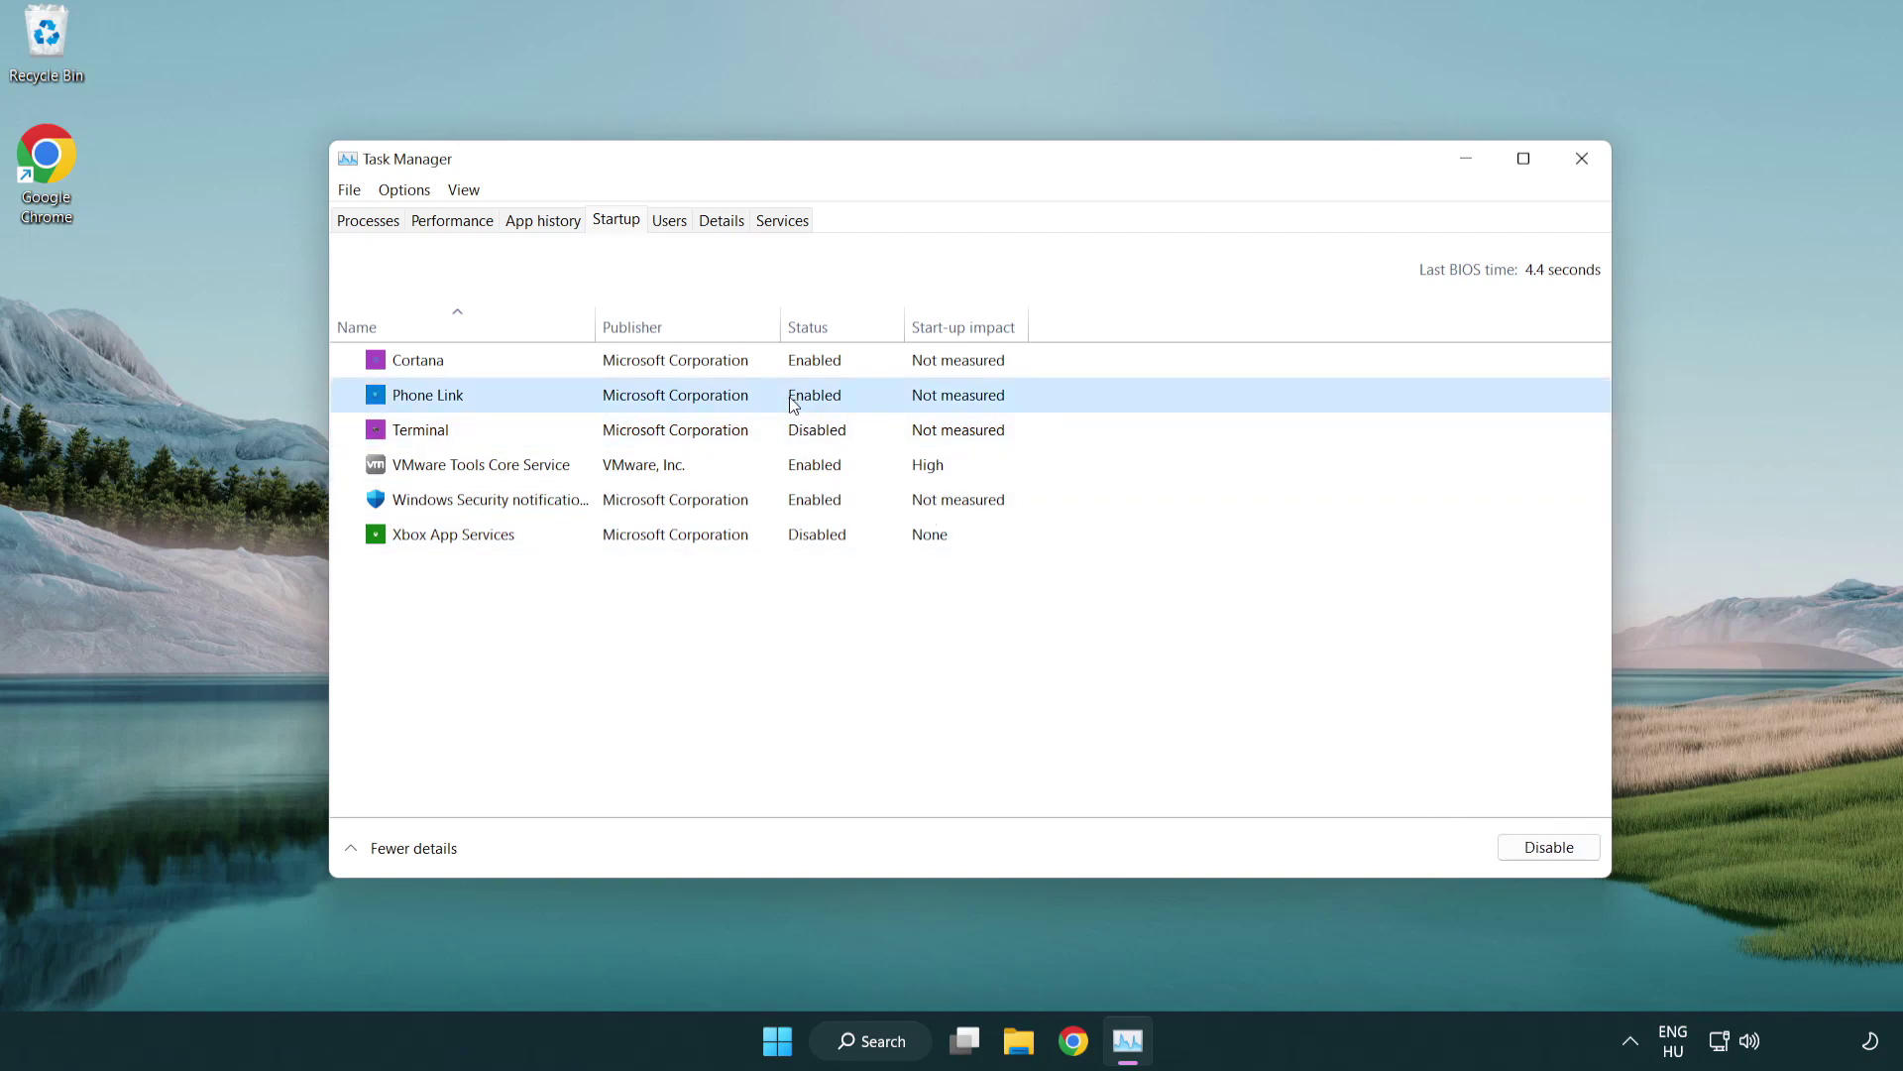
click(1527, 847)
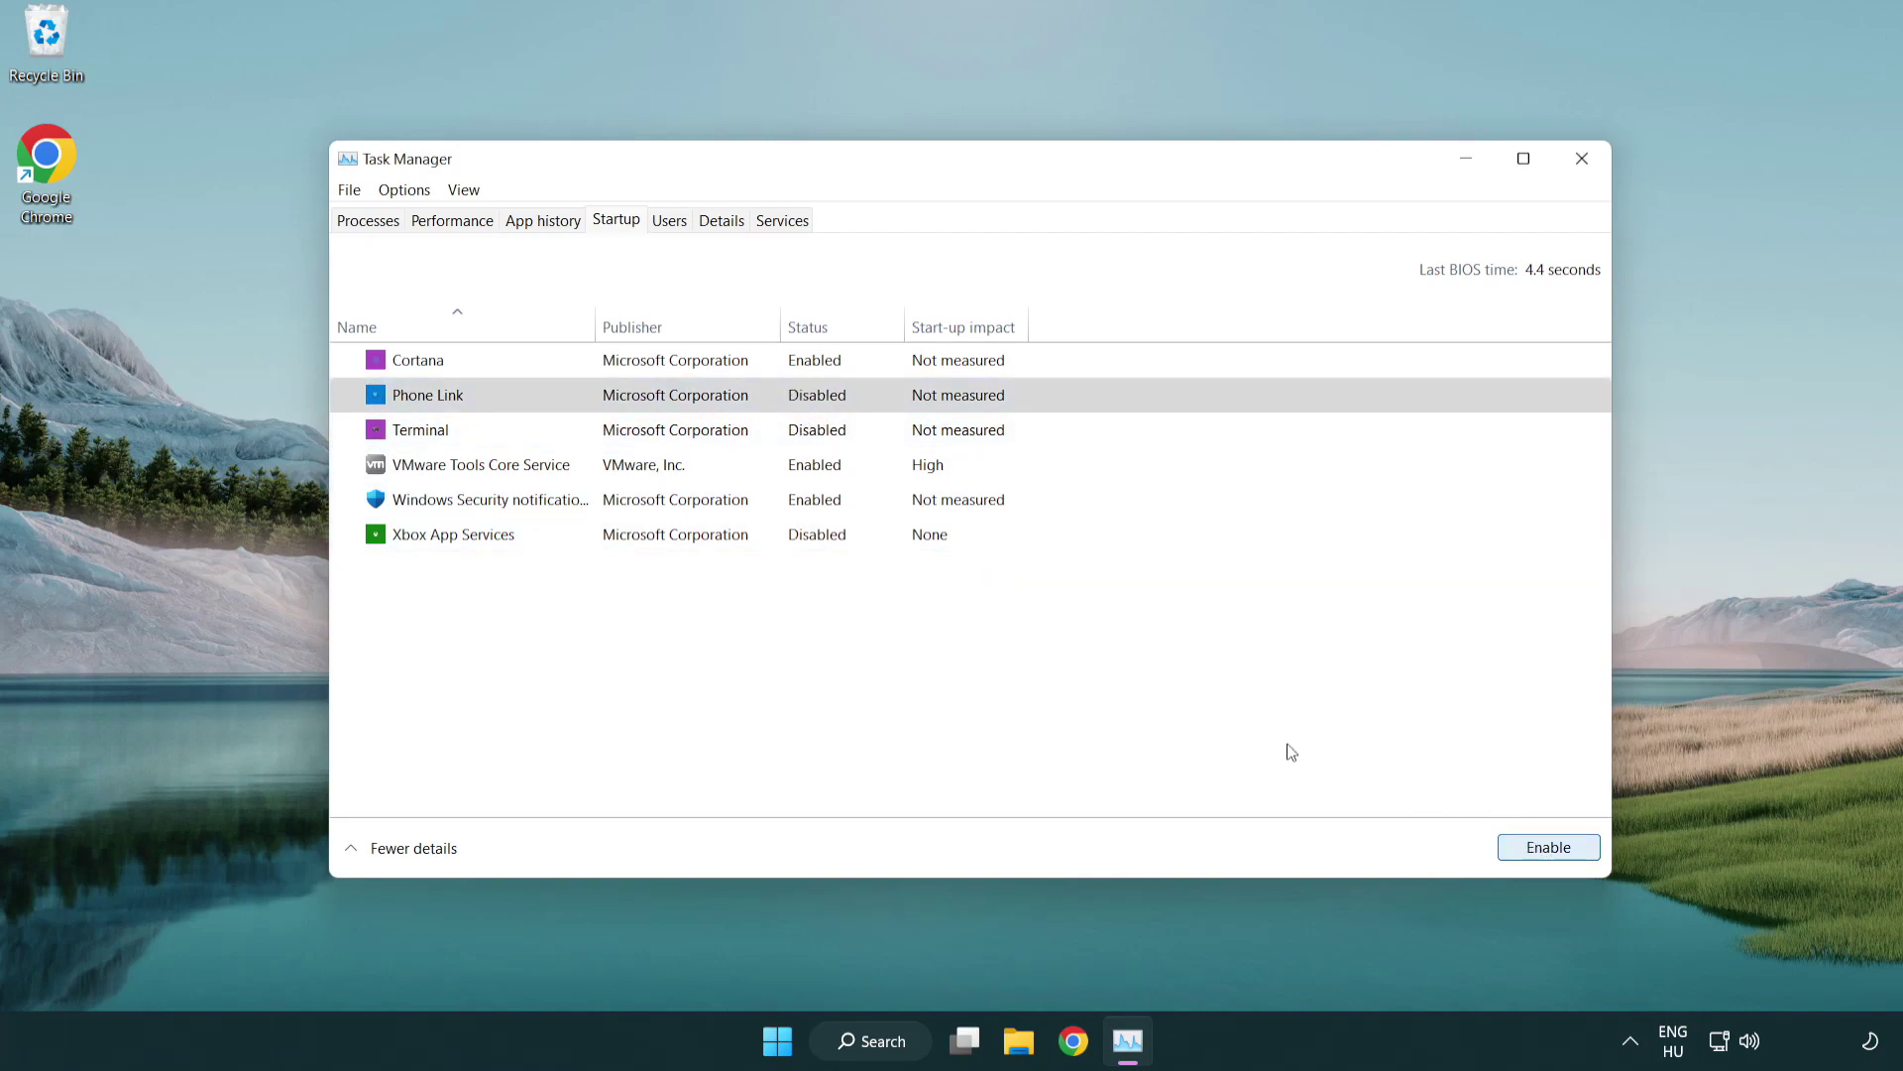
click(680, 371)
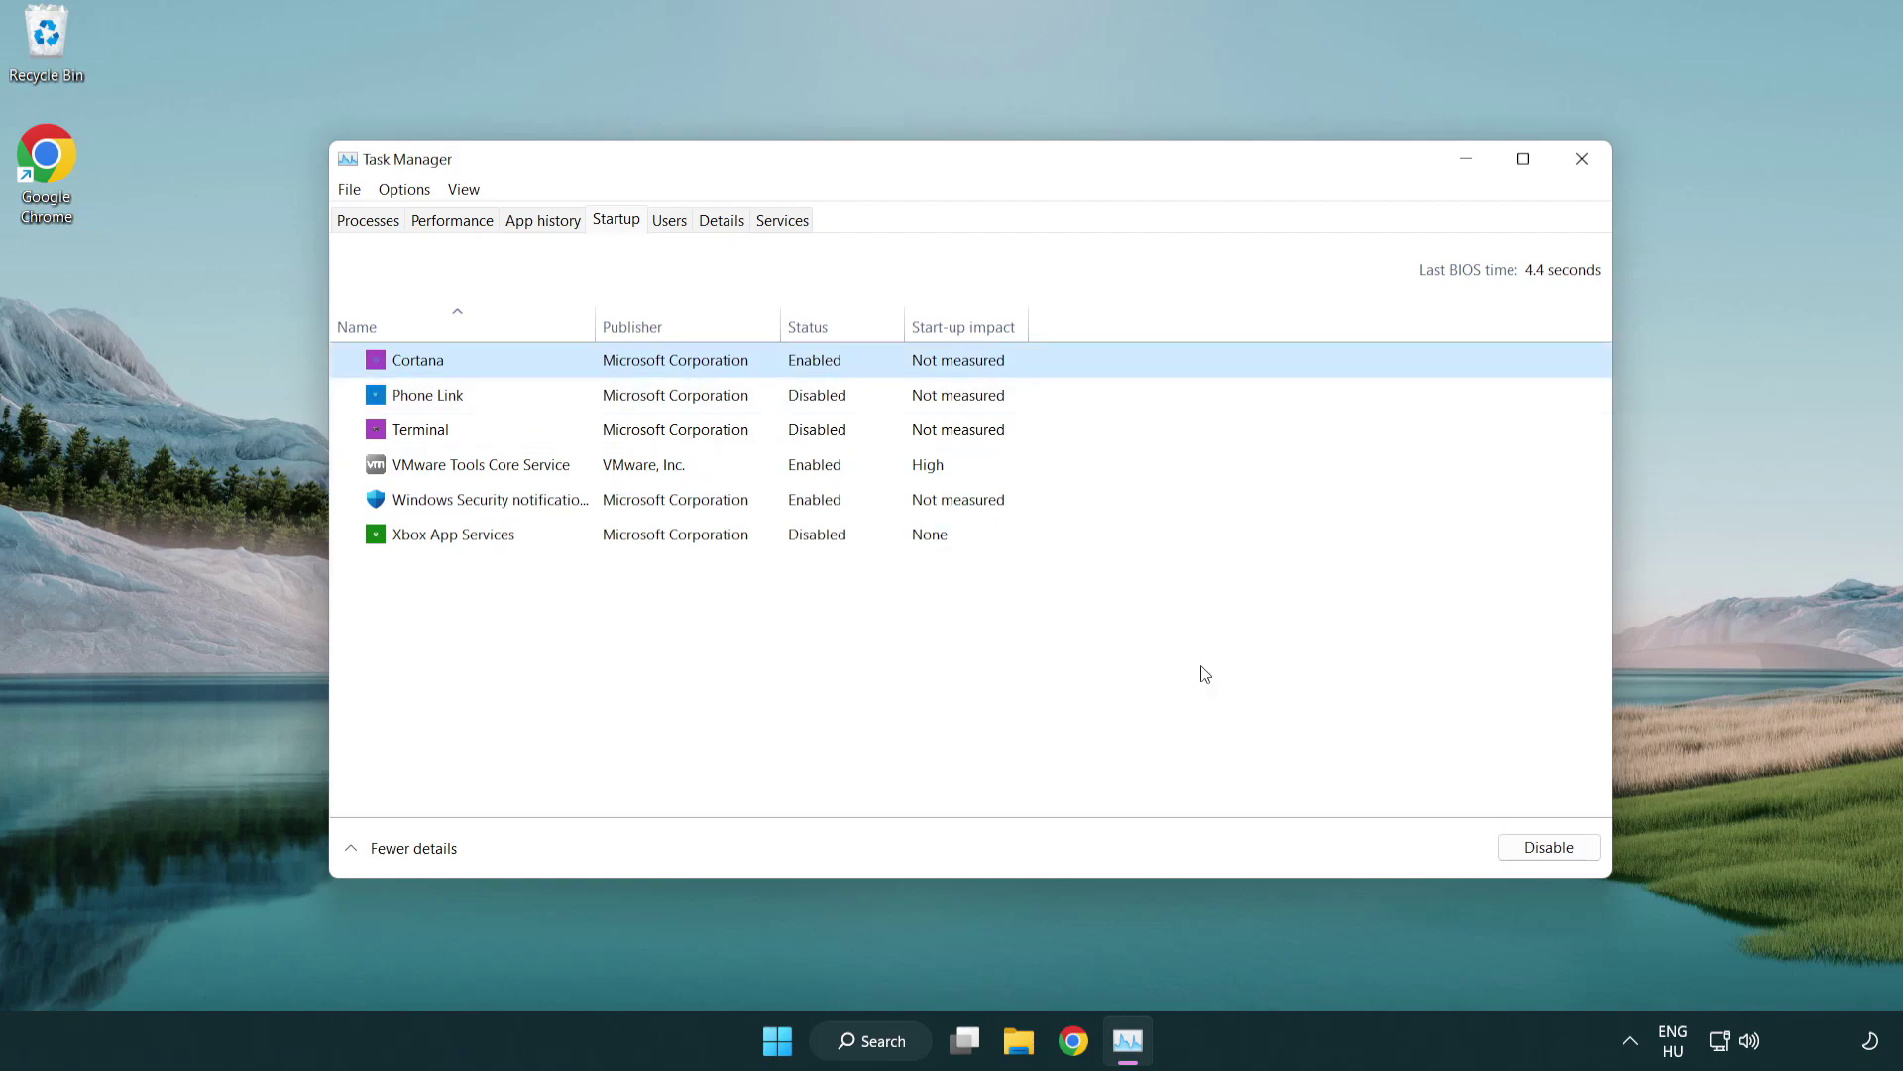
click(1541, 848)
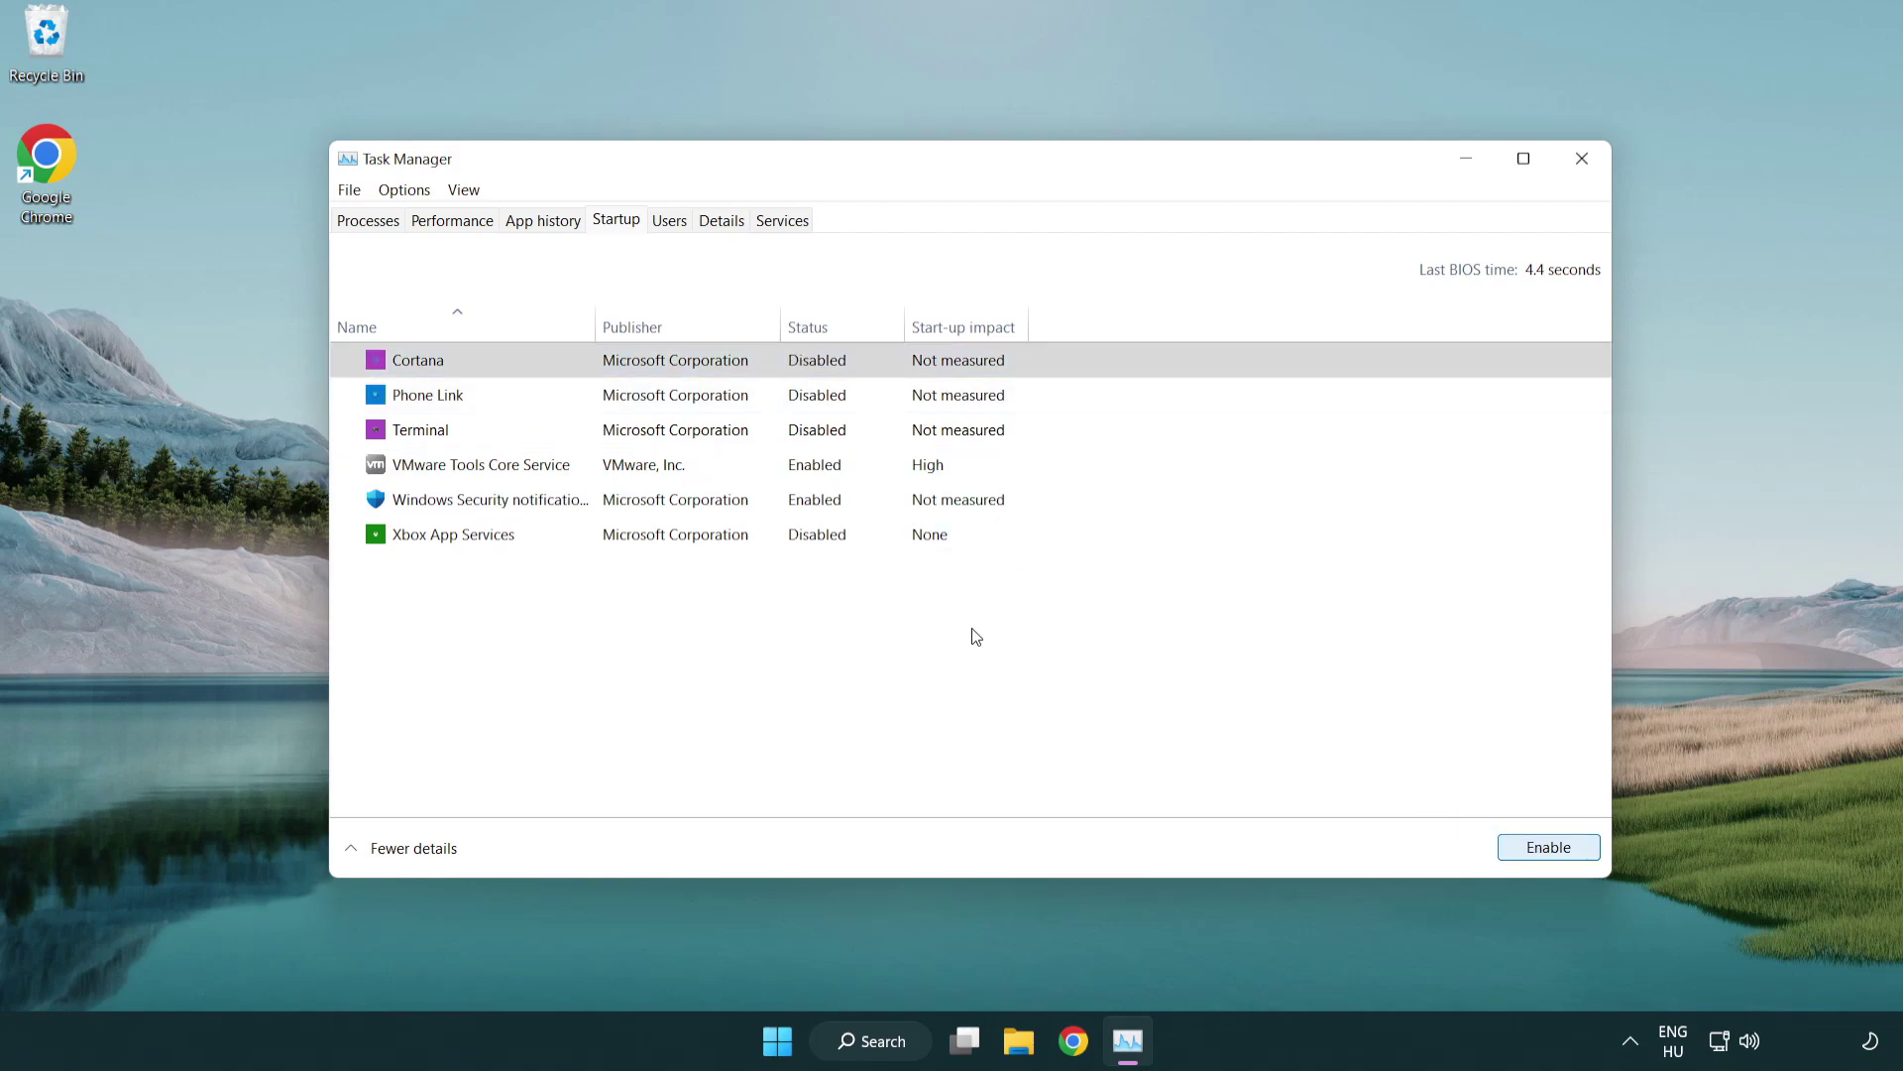
click(906, 508)
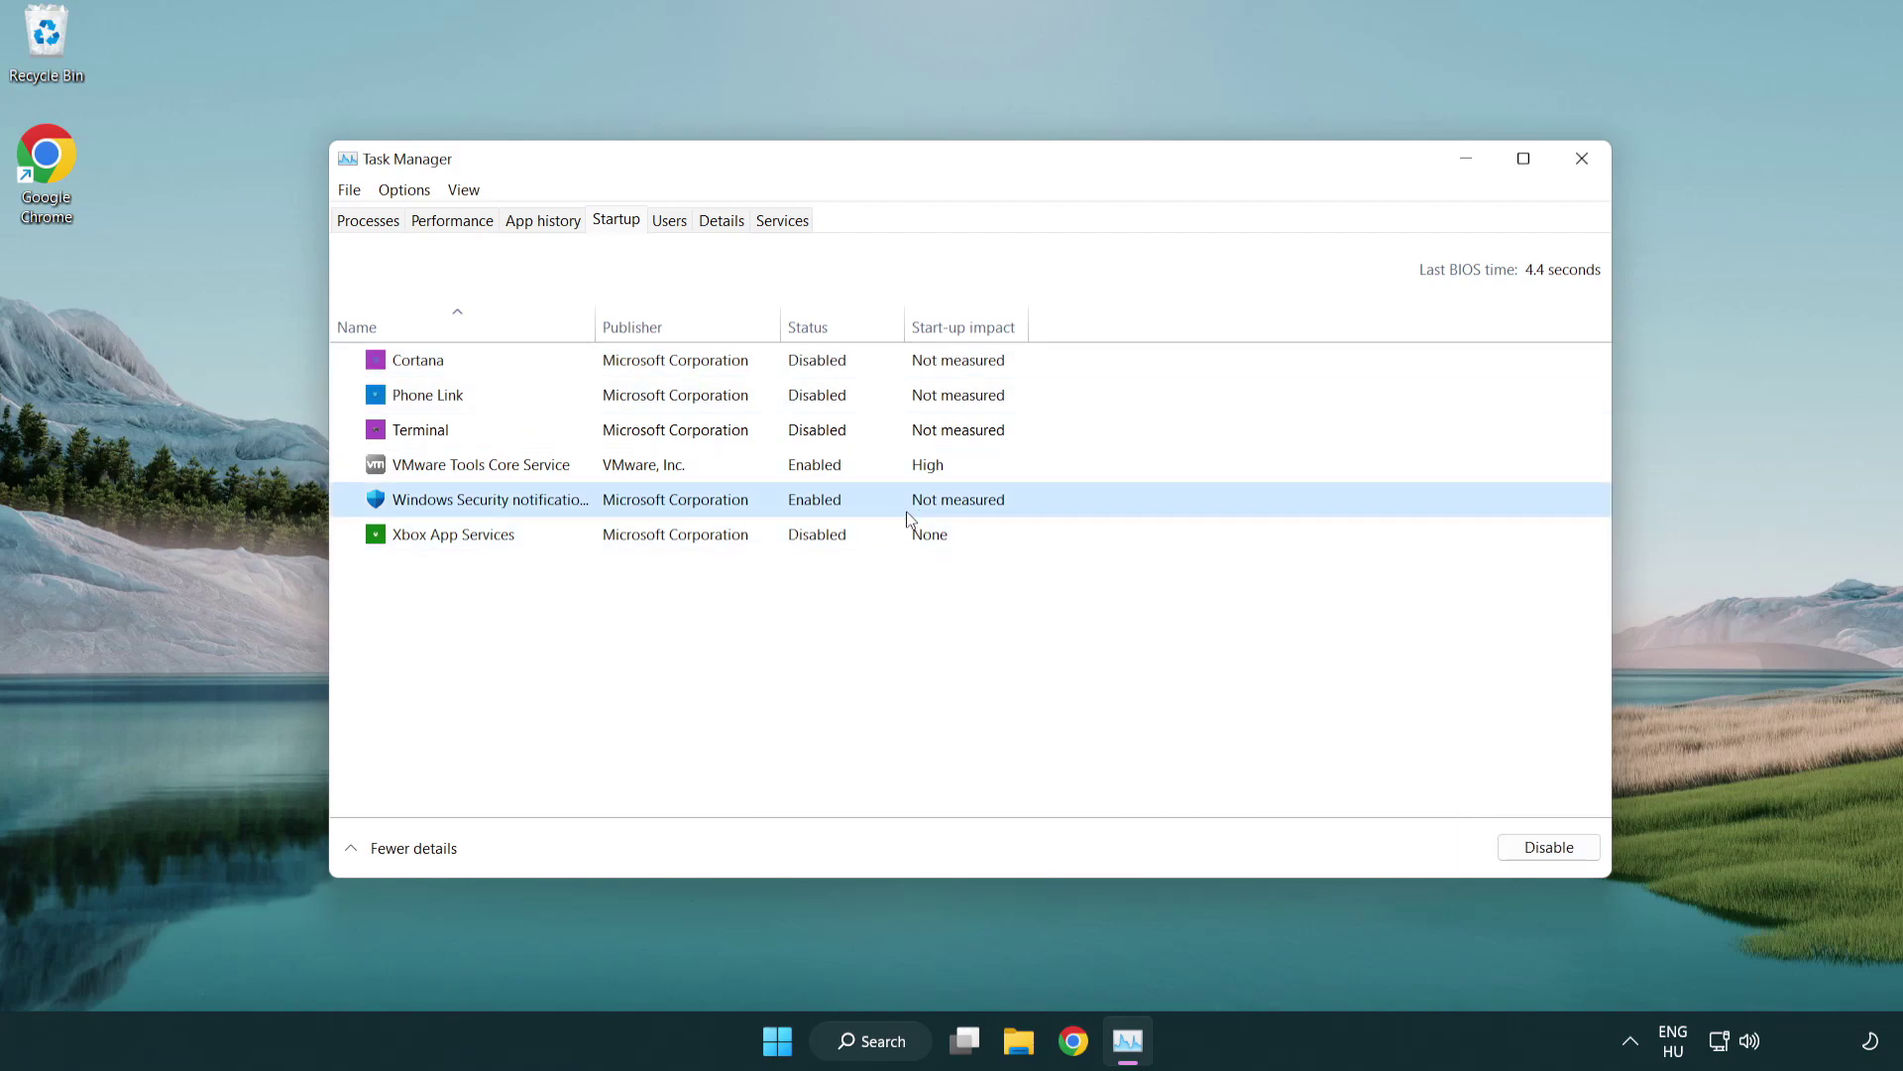
click(1541, 855)
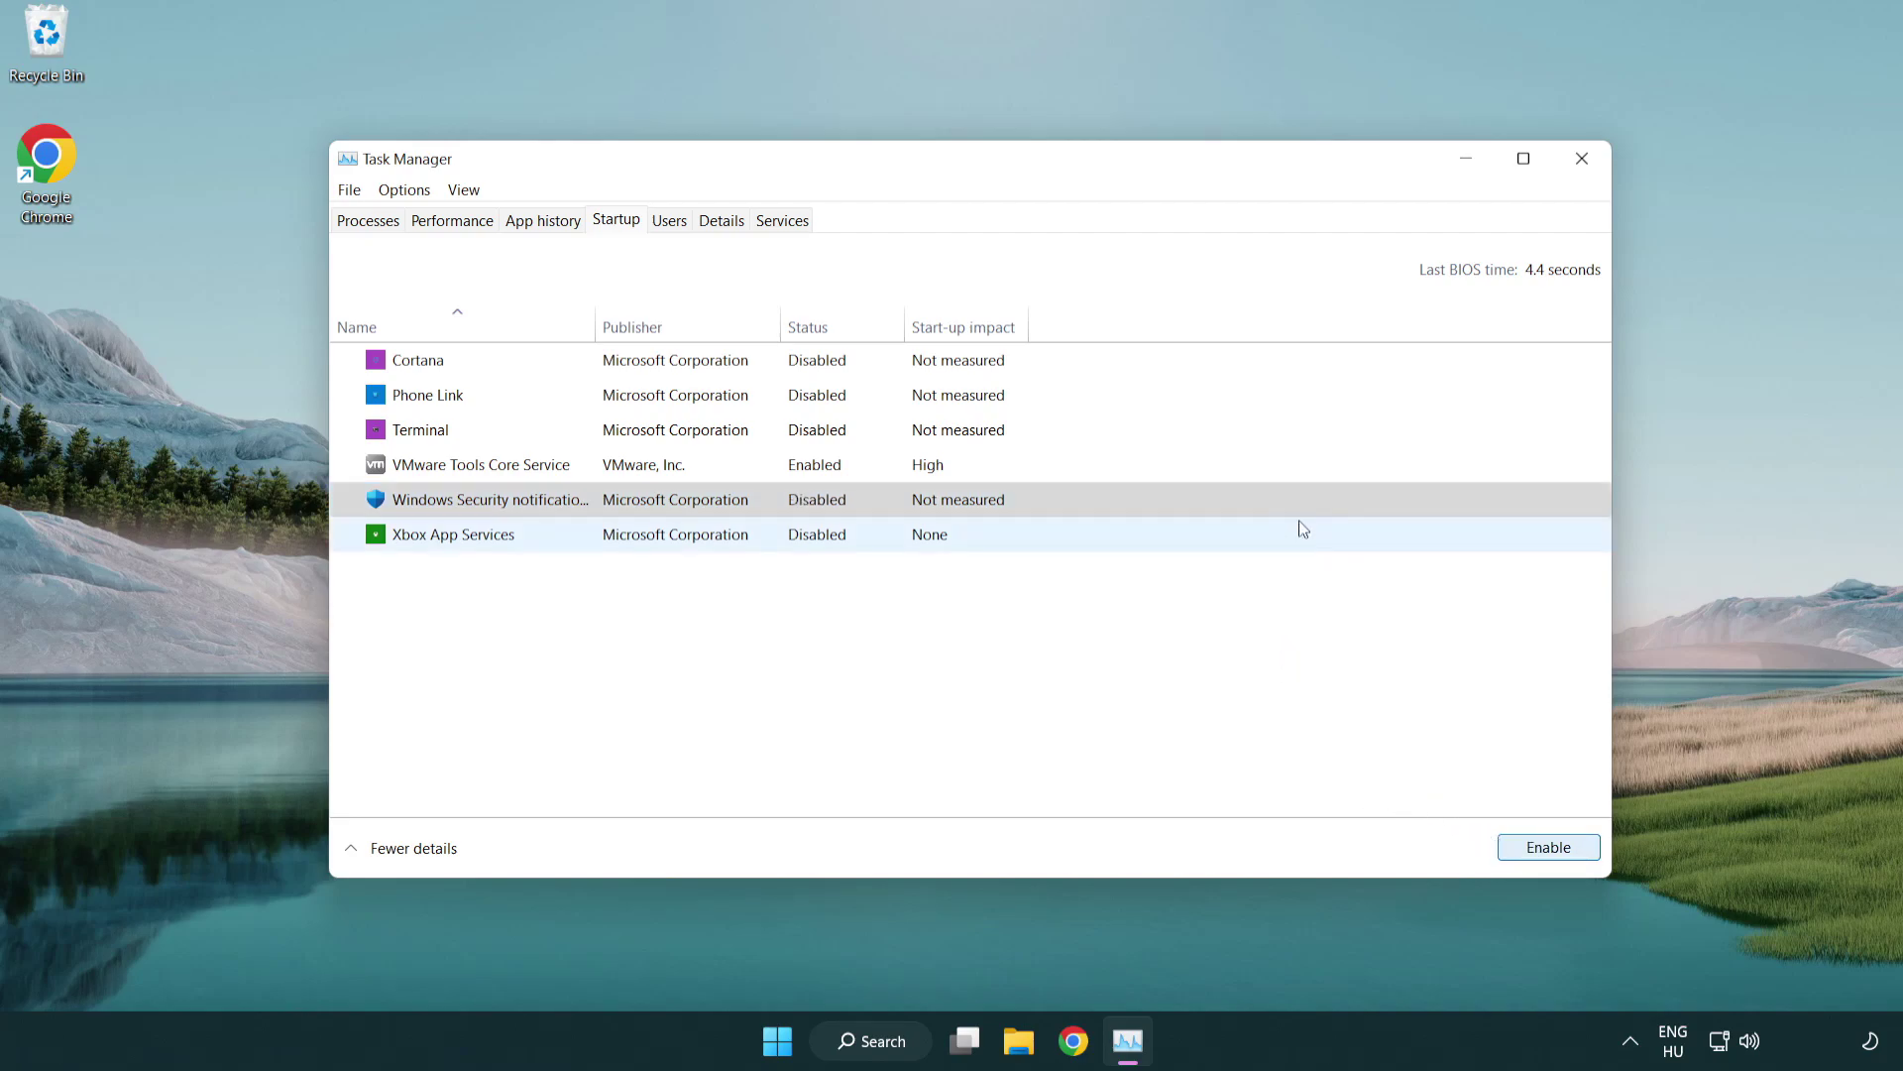
- Close Task Manager and download dxwebsetup.exe from Chrome's DirectX End-User Runtime page
click(1585, 166)
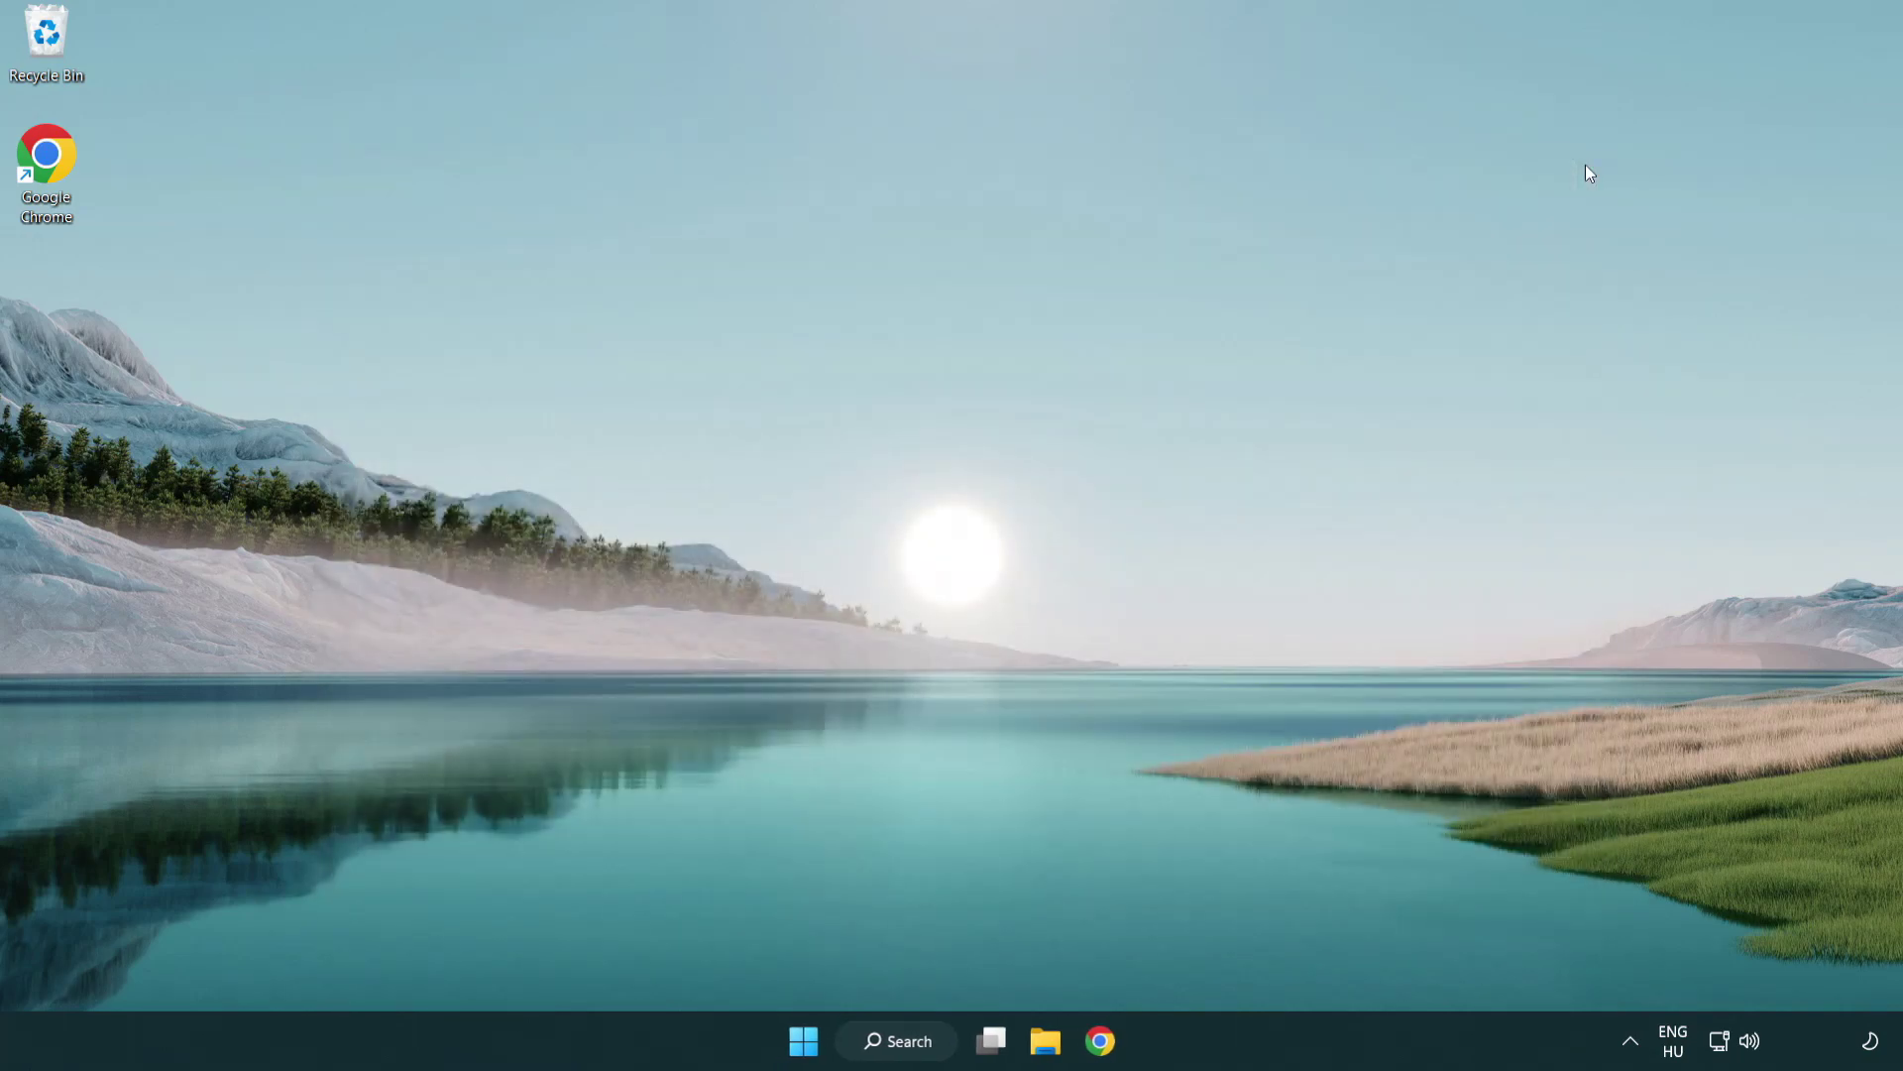
click(1101, 1041)
scroll(788, 836, up, 2)
scroll(788, 836, up, 1)
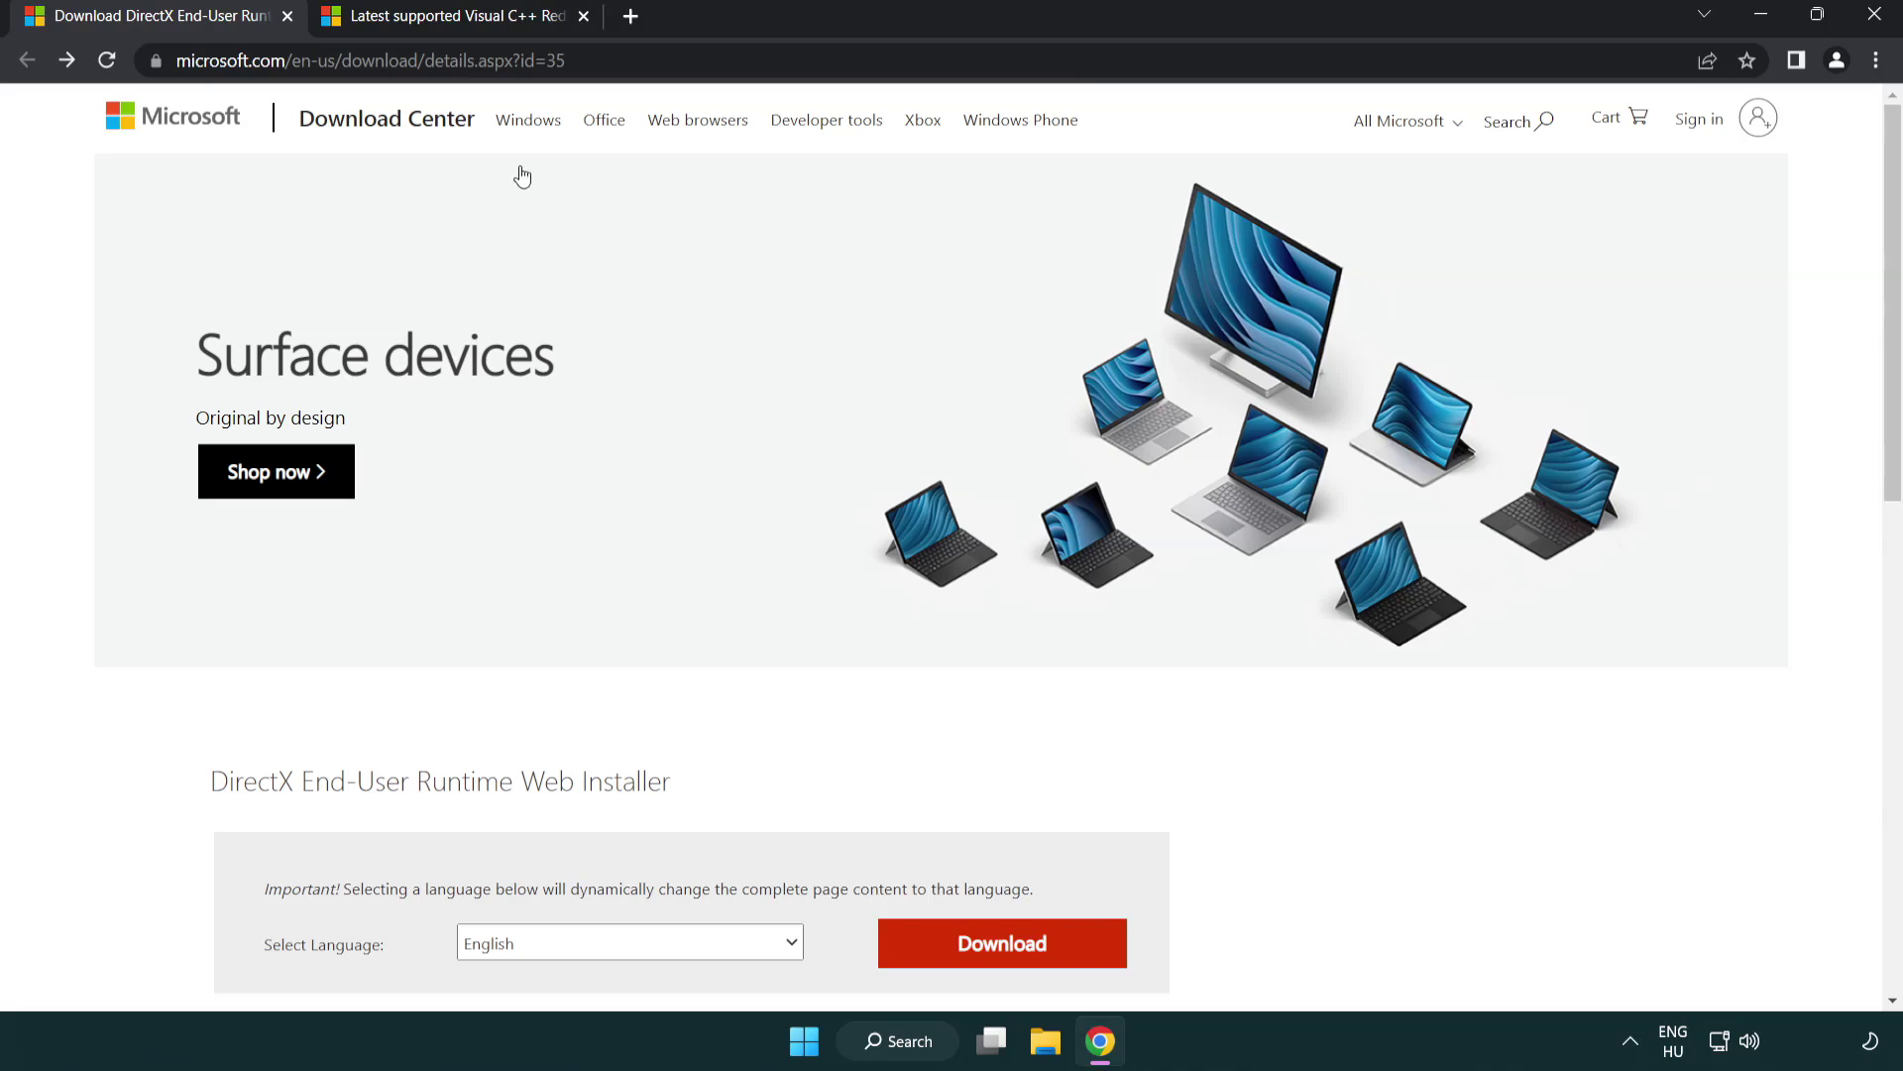
click(821, 68)
click(822, 69)
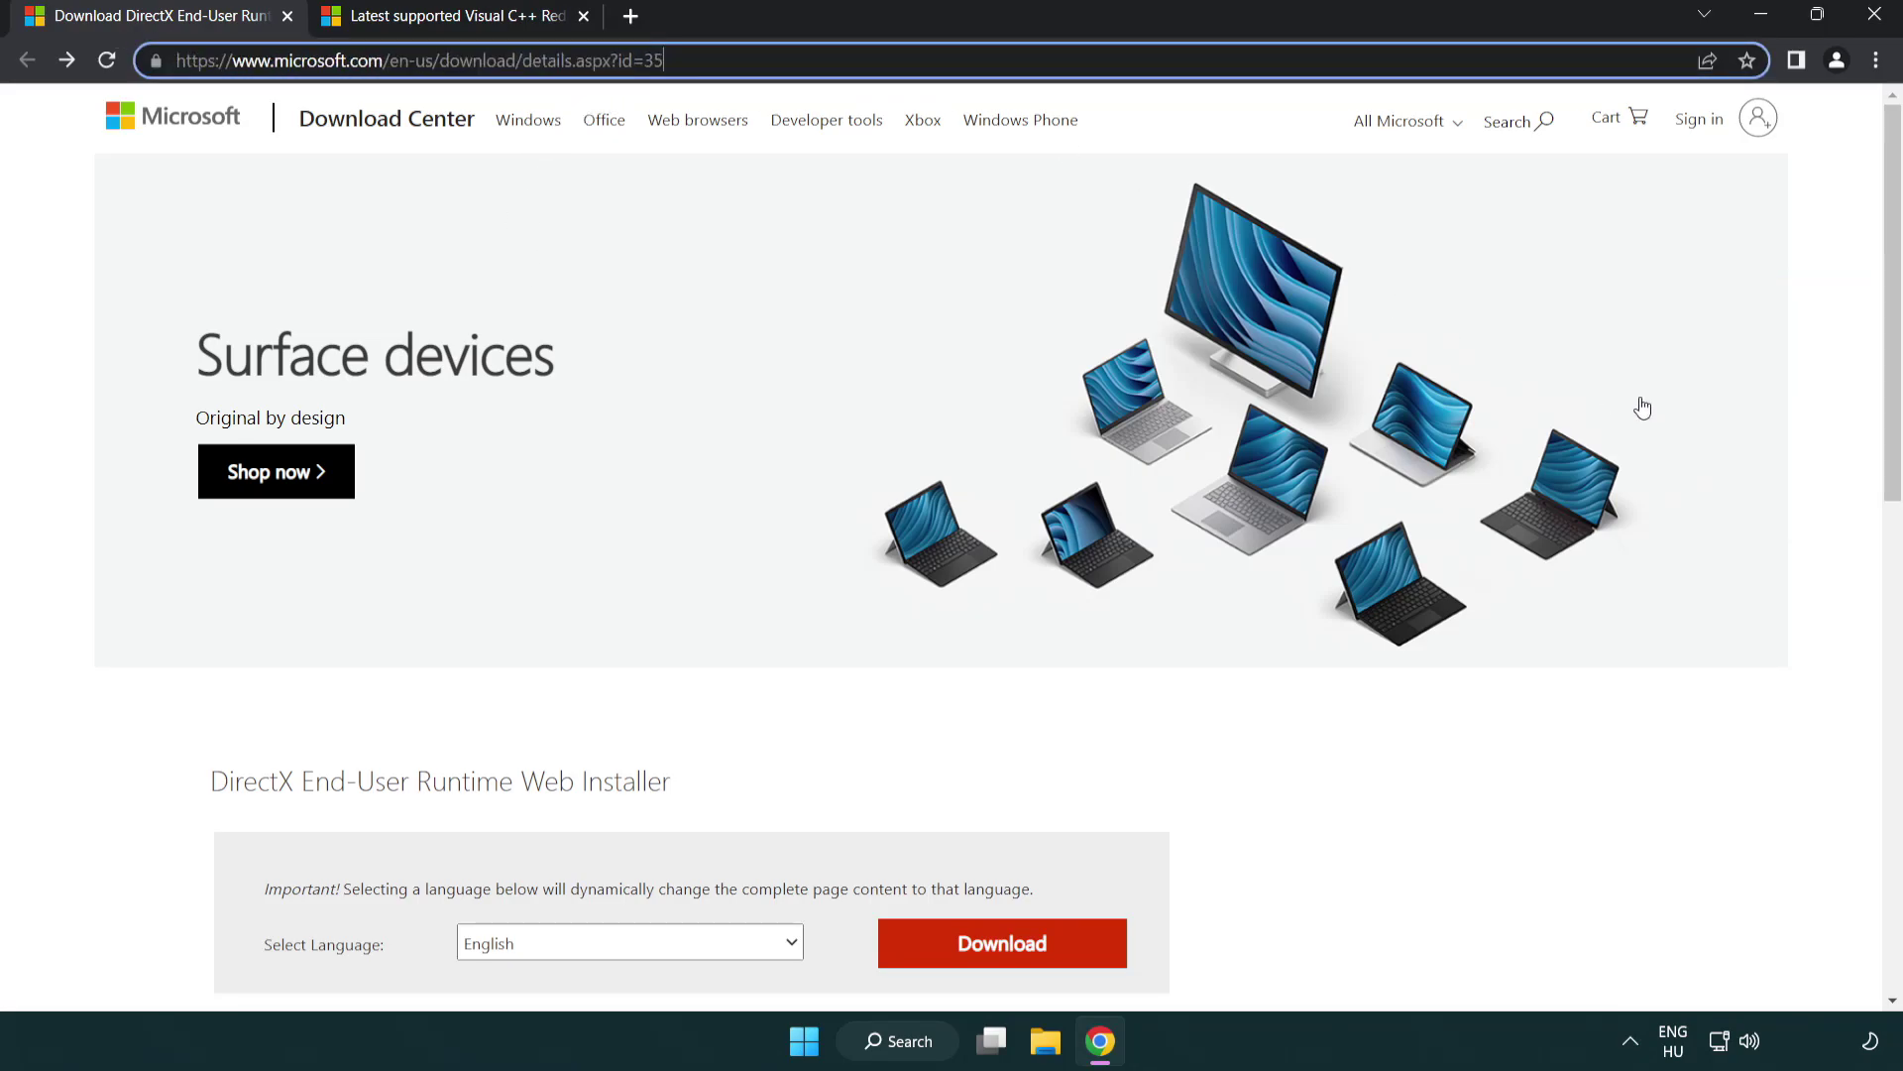
click(1824, 432)
drag(1889, 431, 1888, 553)
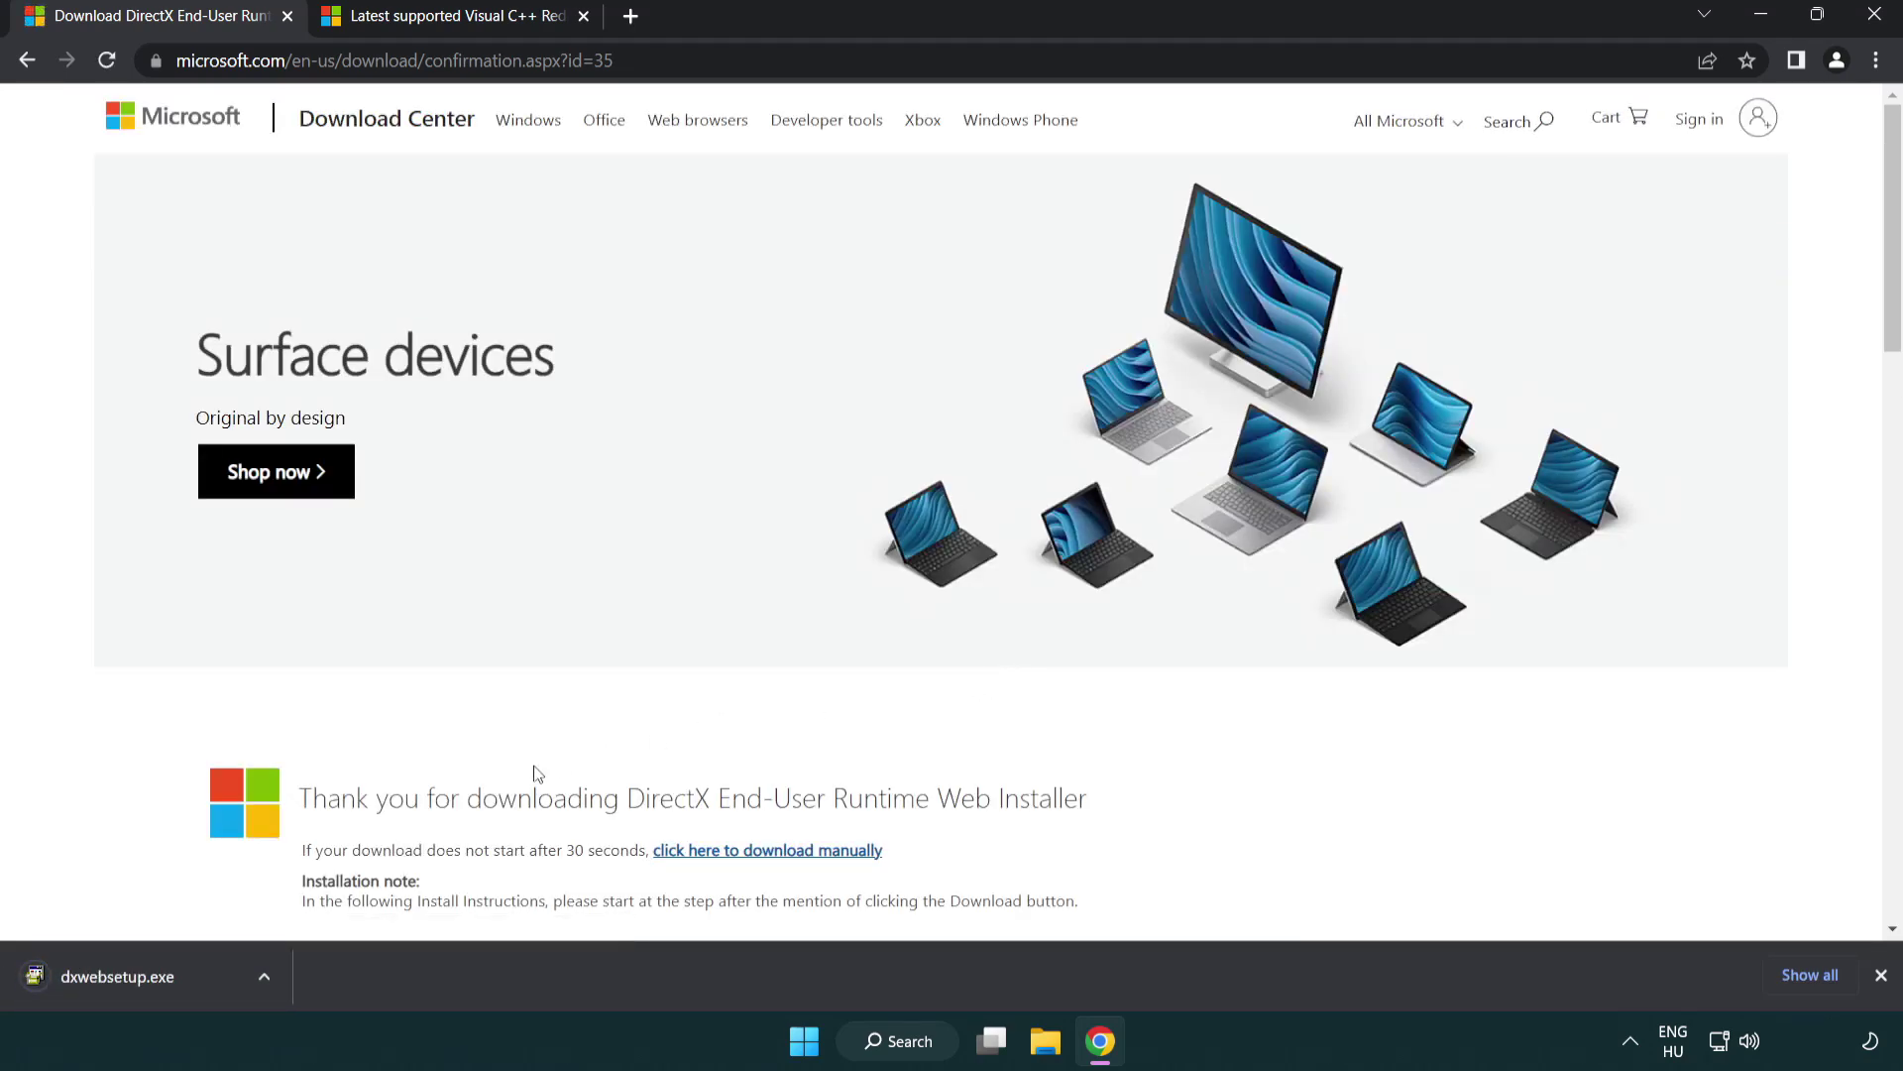
- Run dxwebsetup.exe, accept the license, skip the Bing Bar, and finish; newer DirectX already installed
click(123, 979)
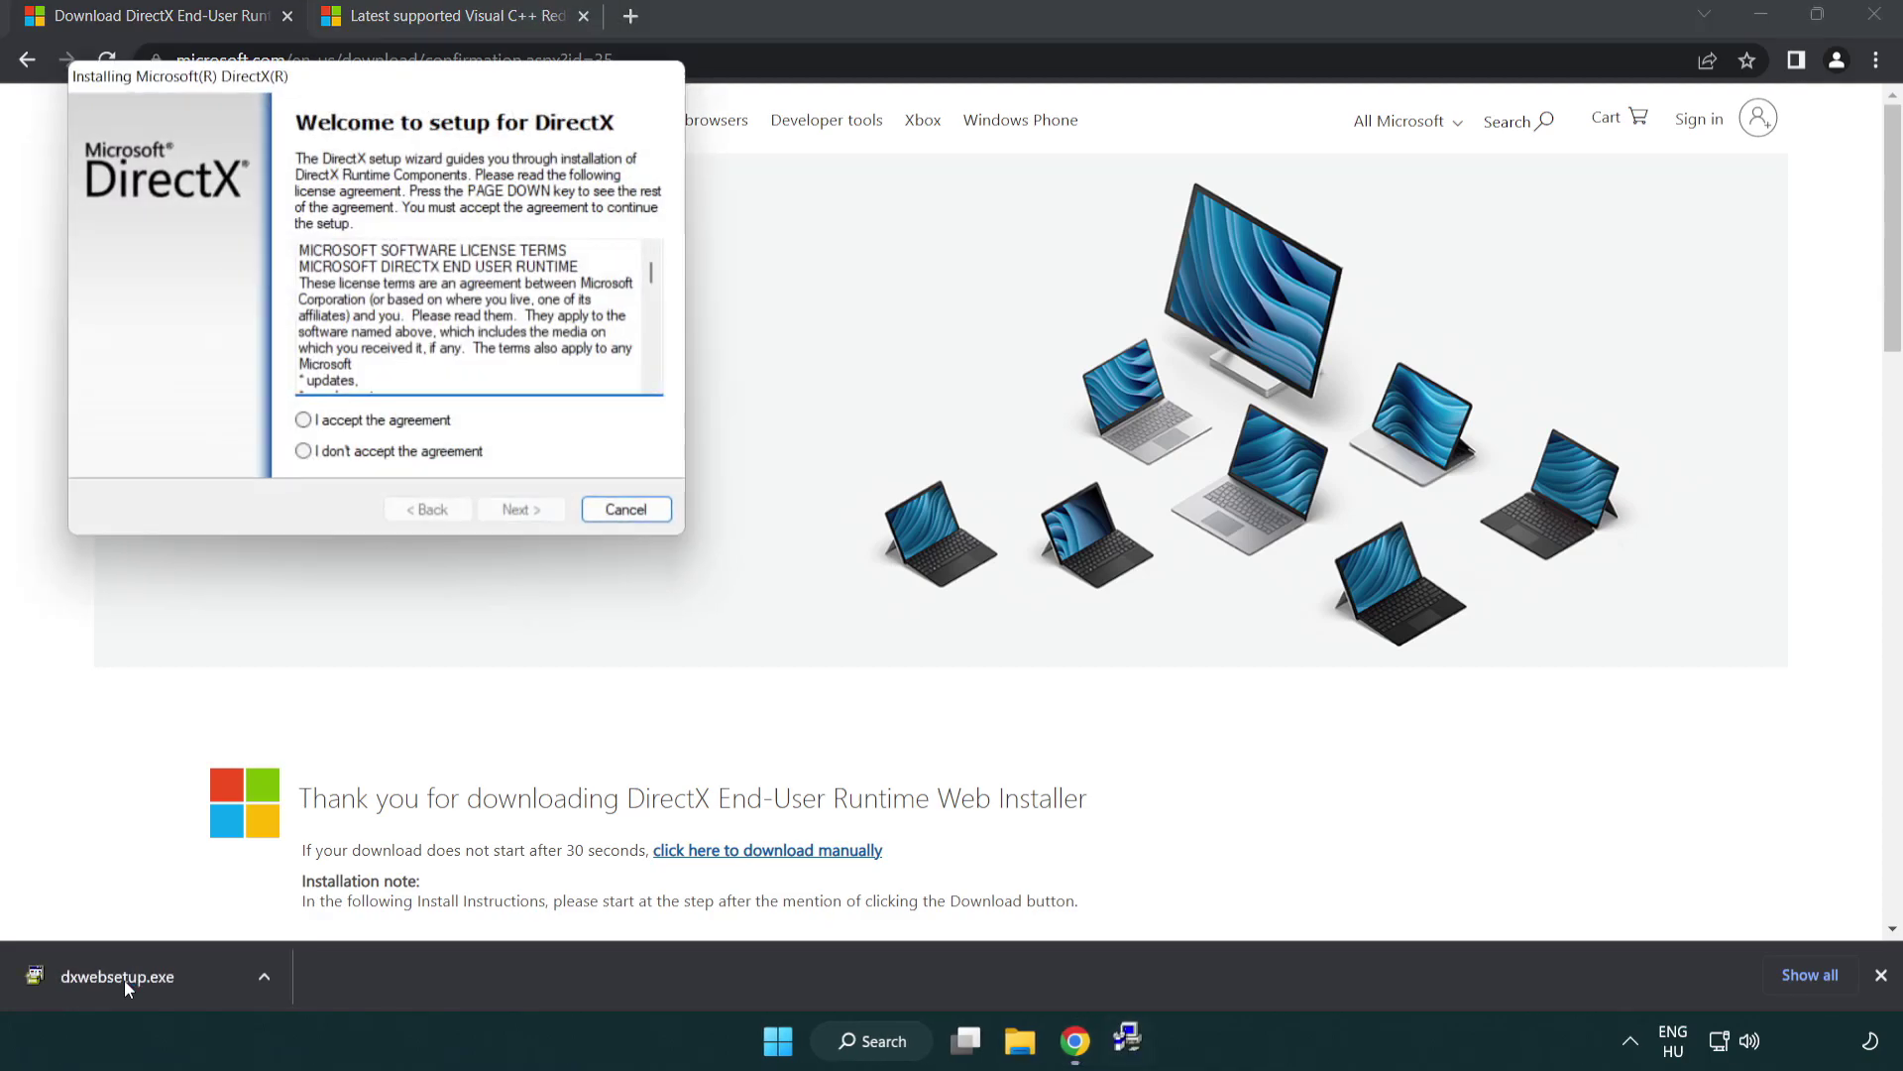
drag(291, 90, 838, 298)
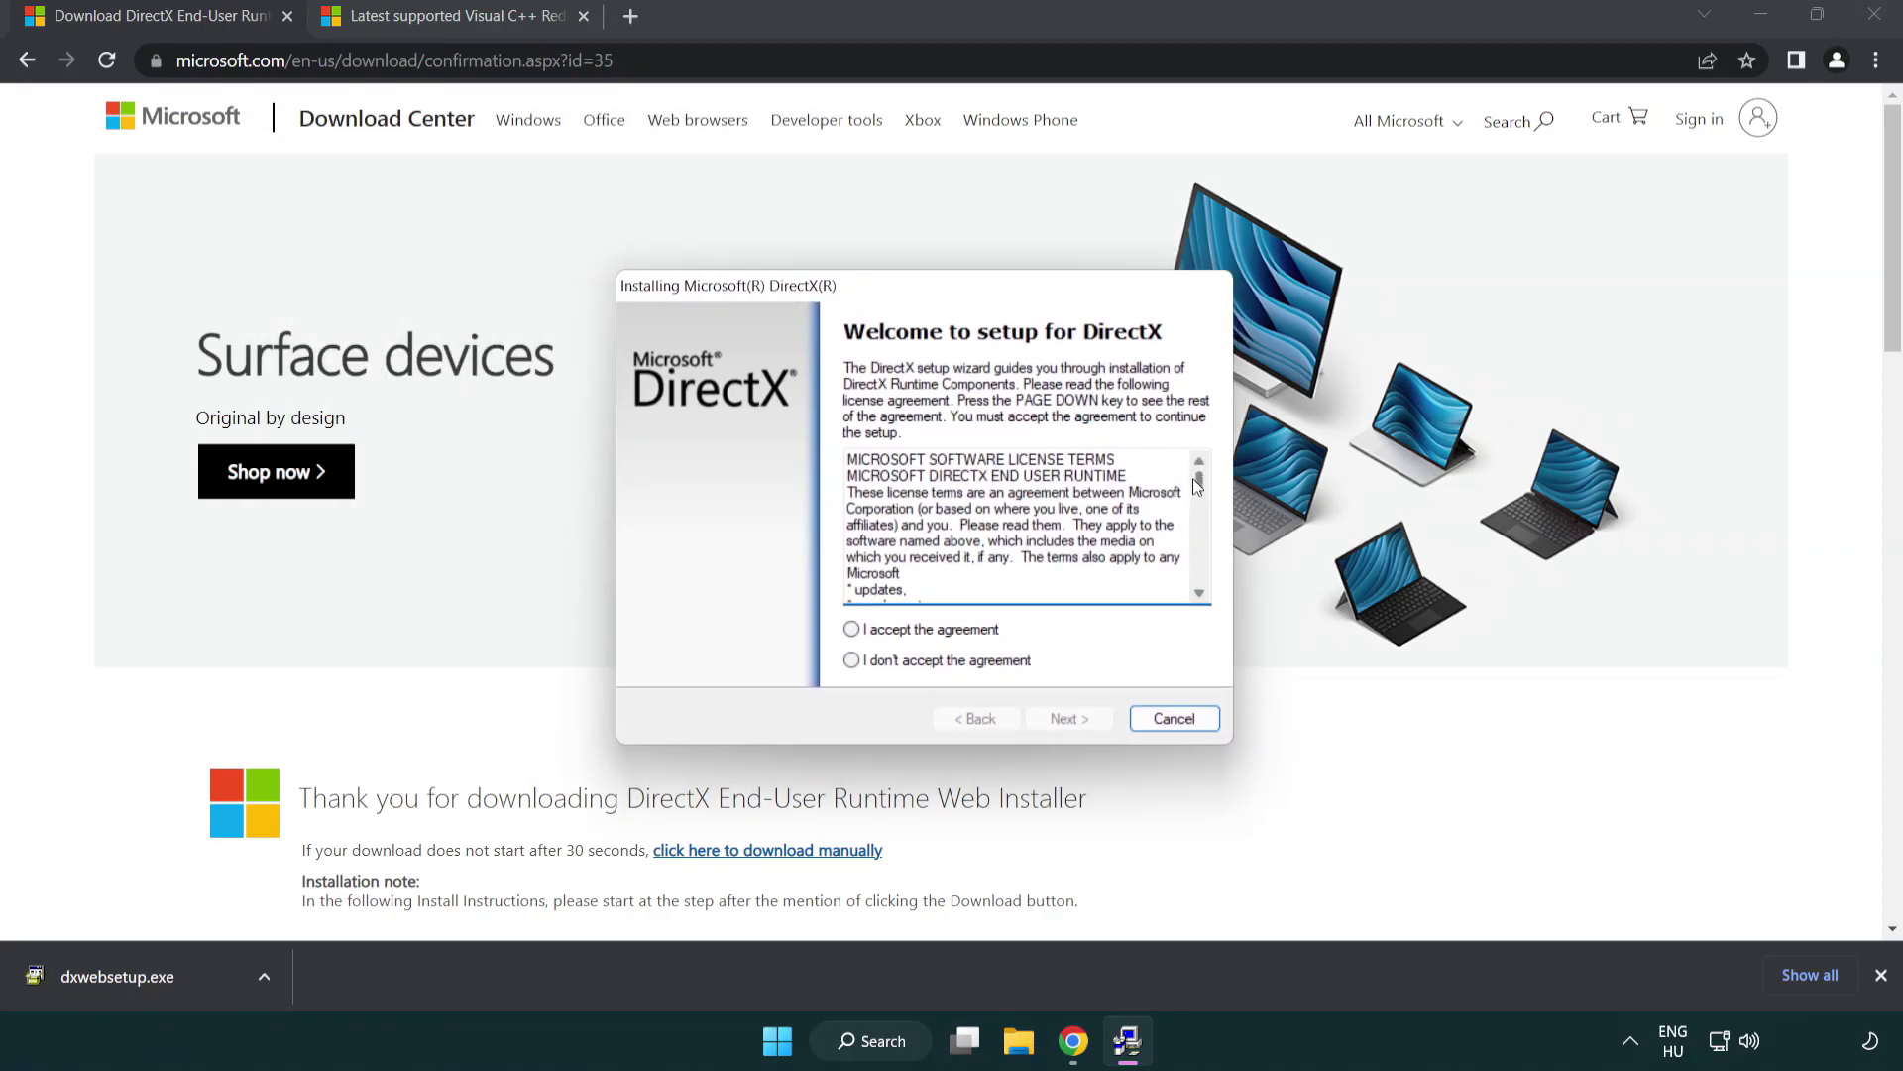
drag(1201, 493, 1199, 573)
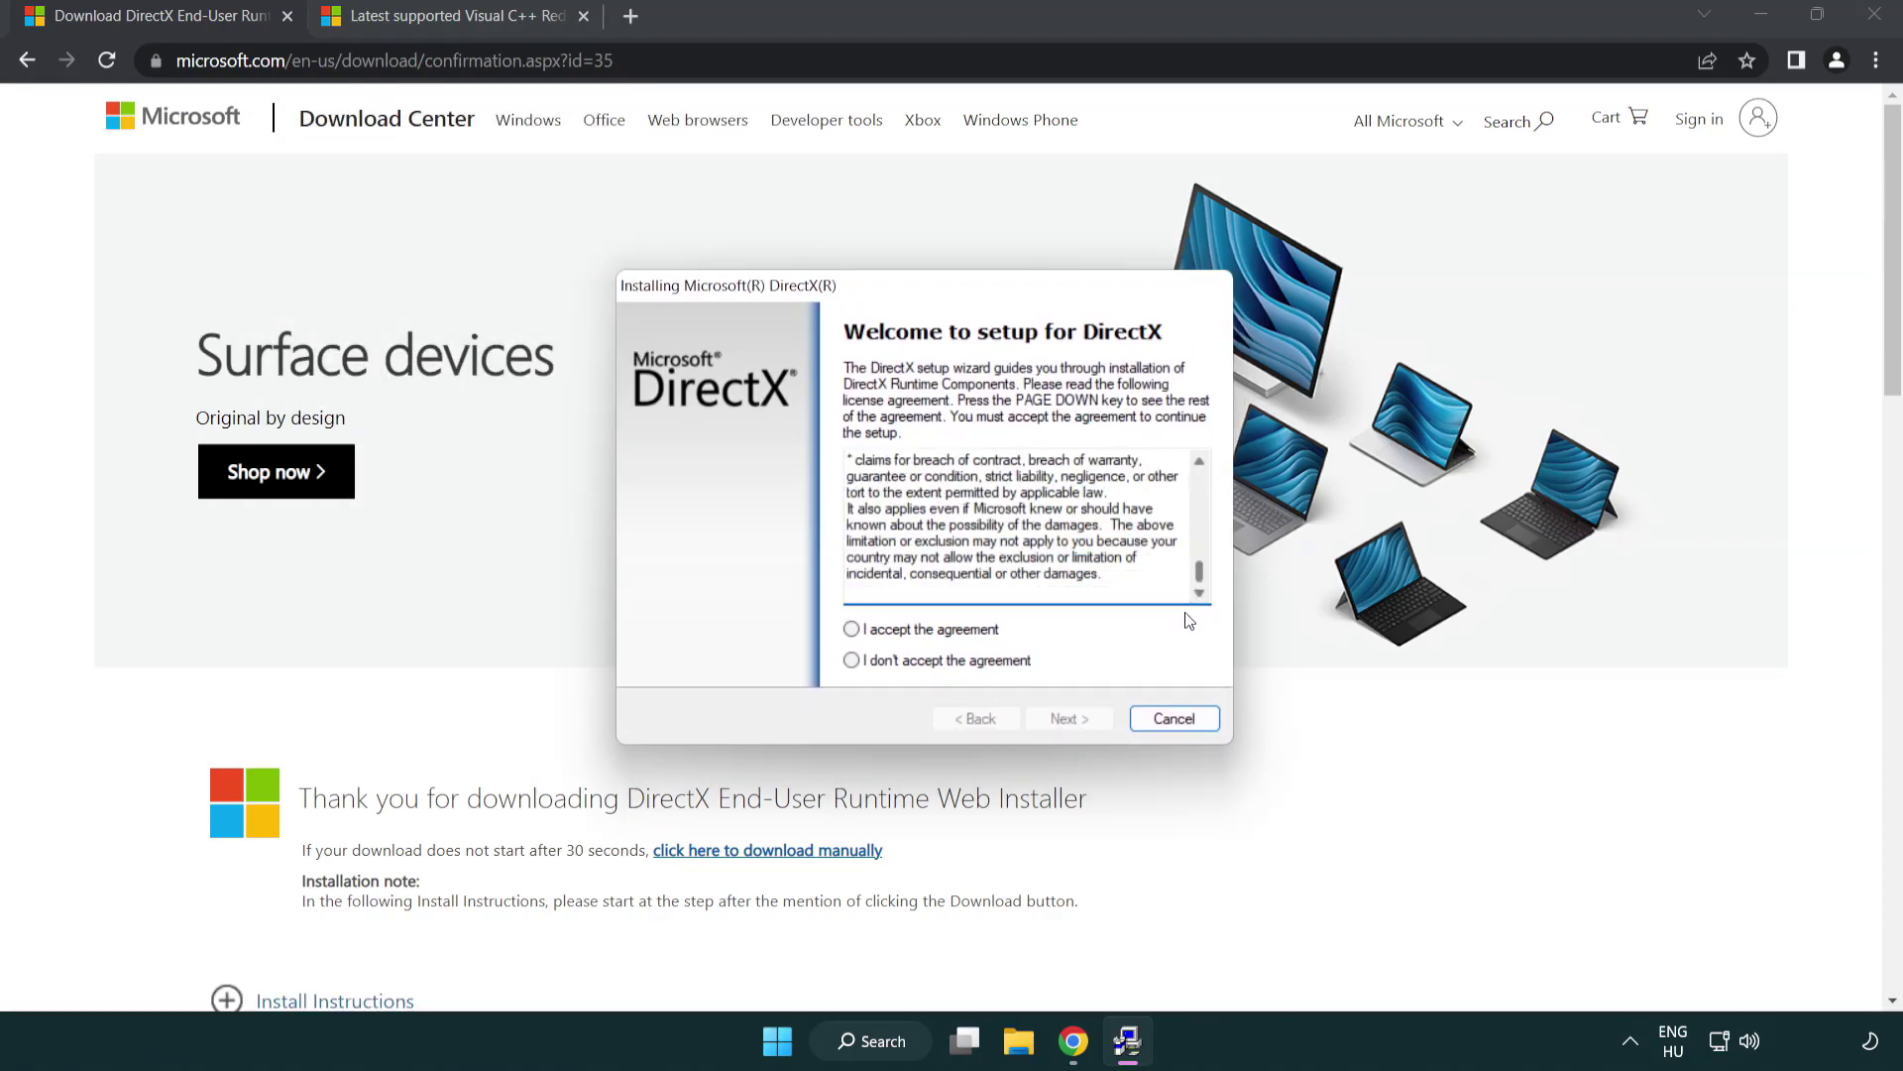
click(852, 630)
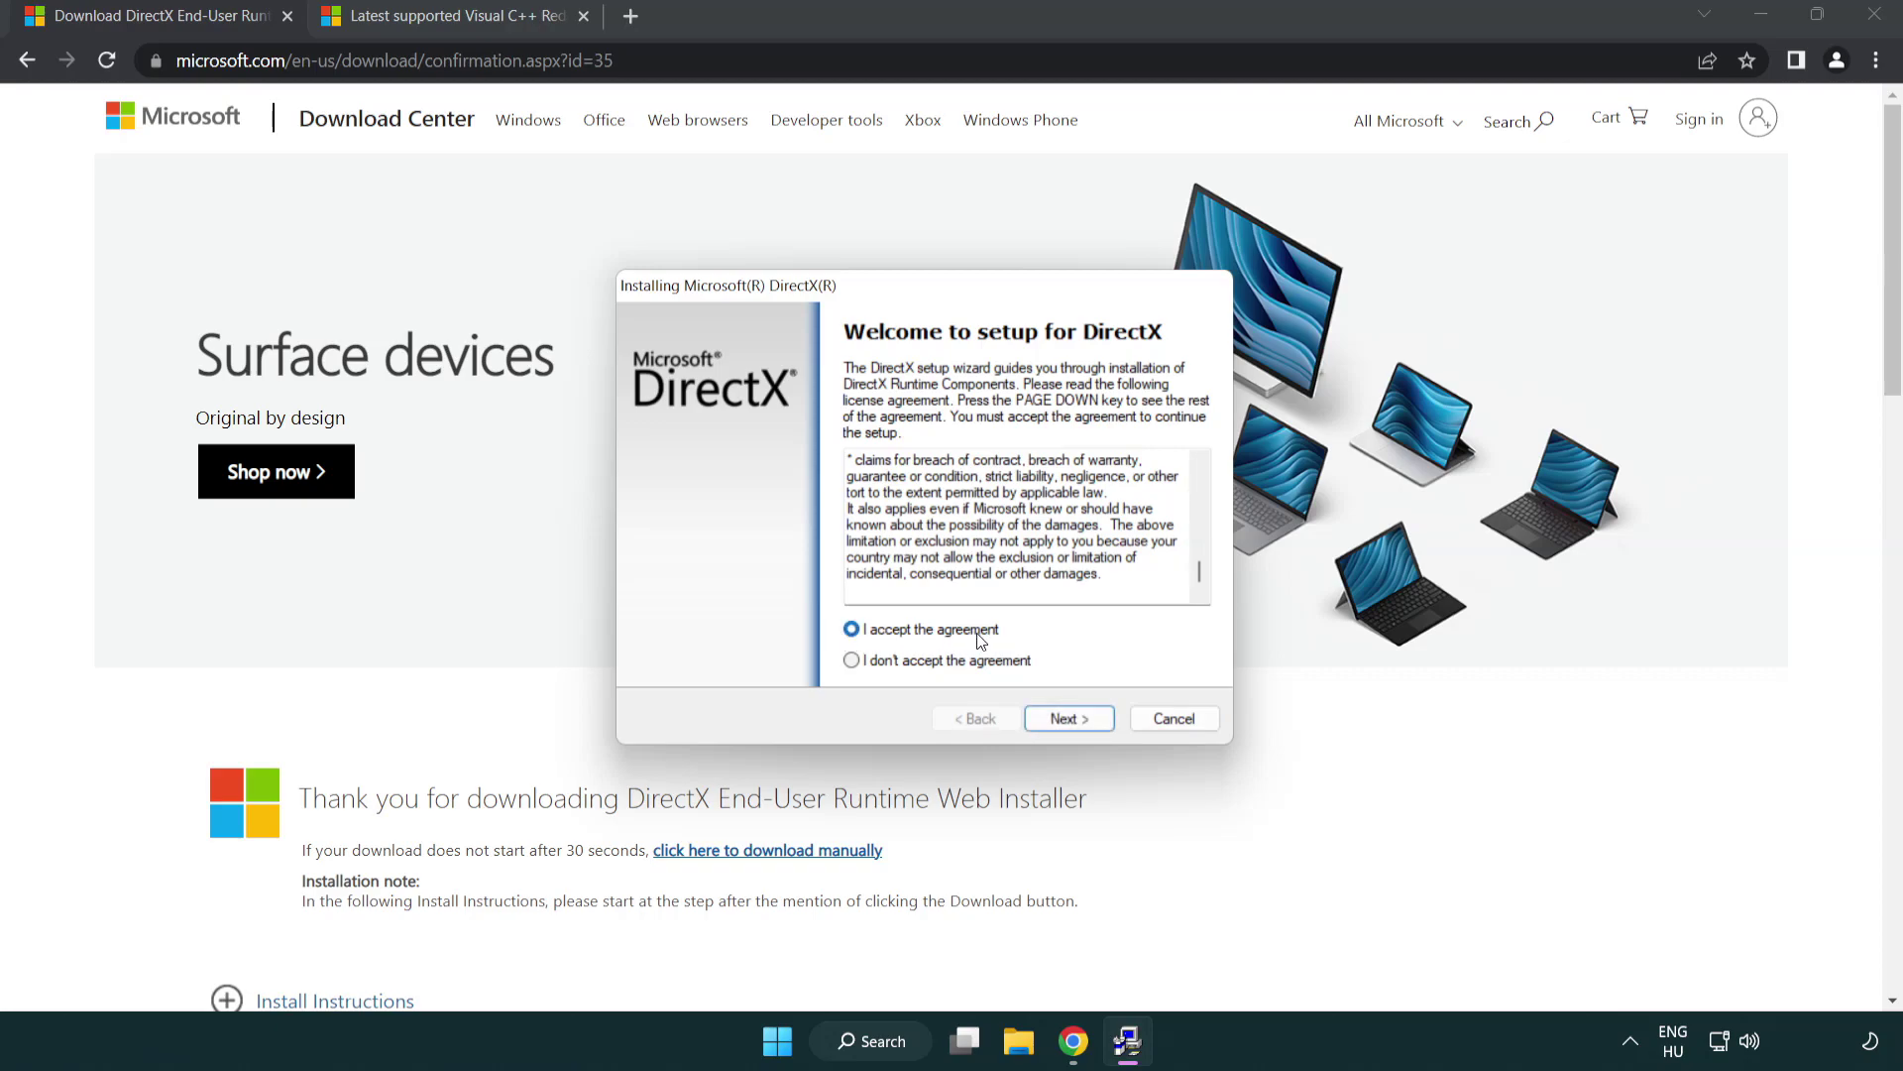
click(1073, 719)
click(842, 551)
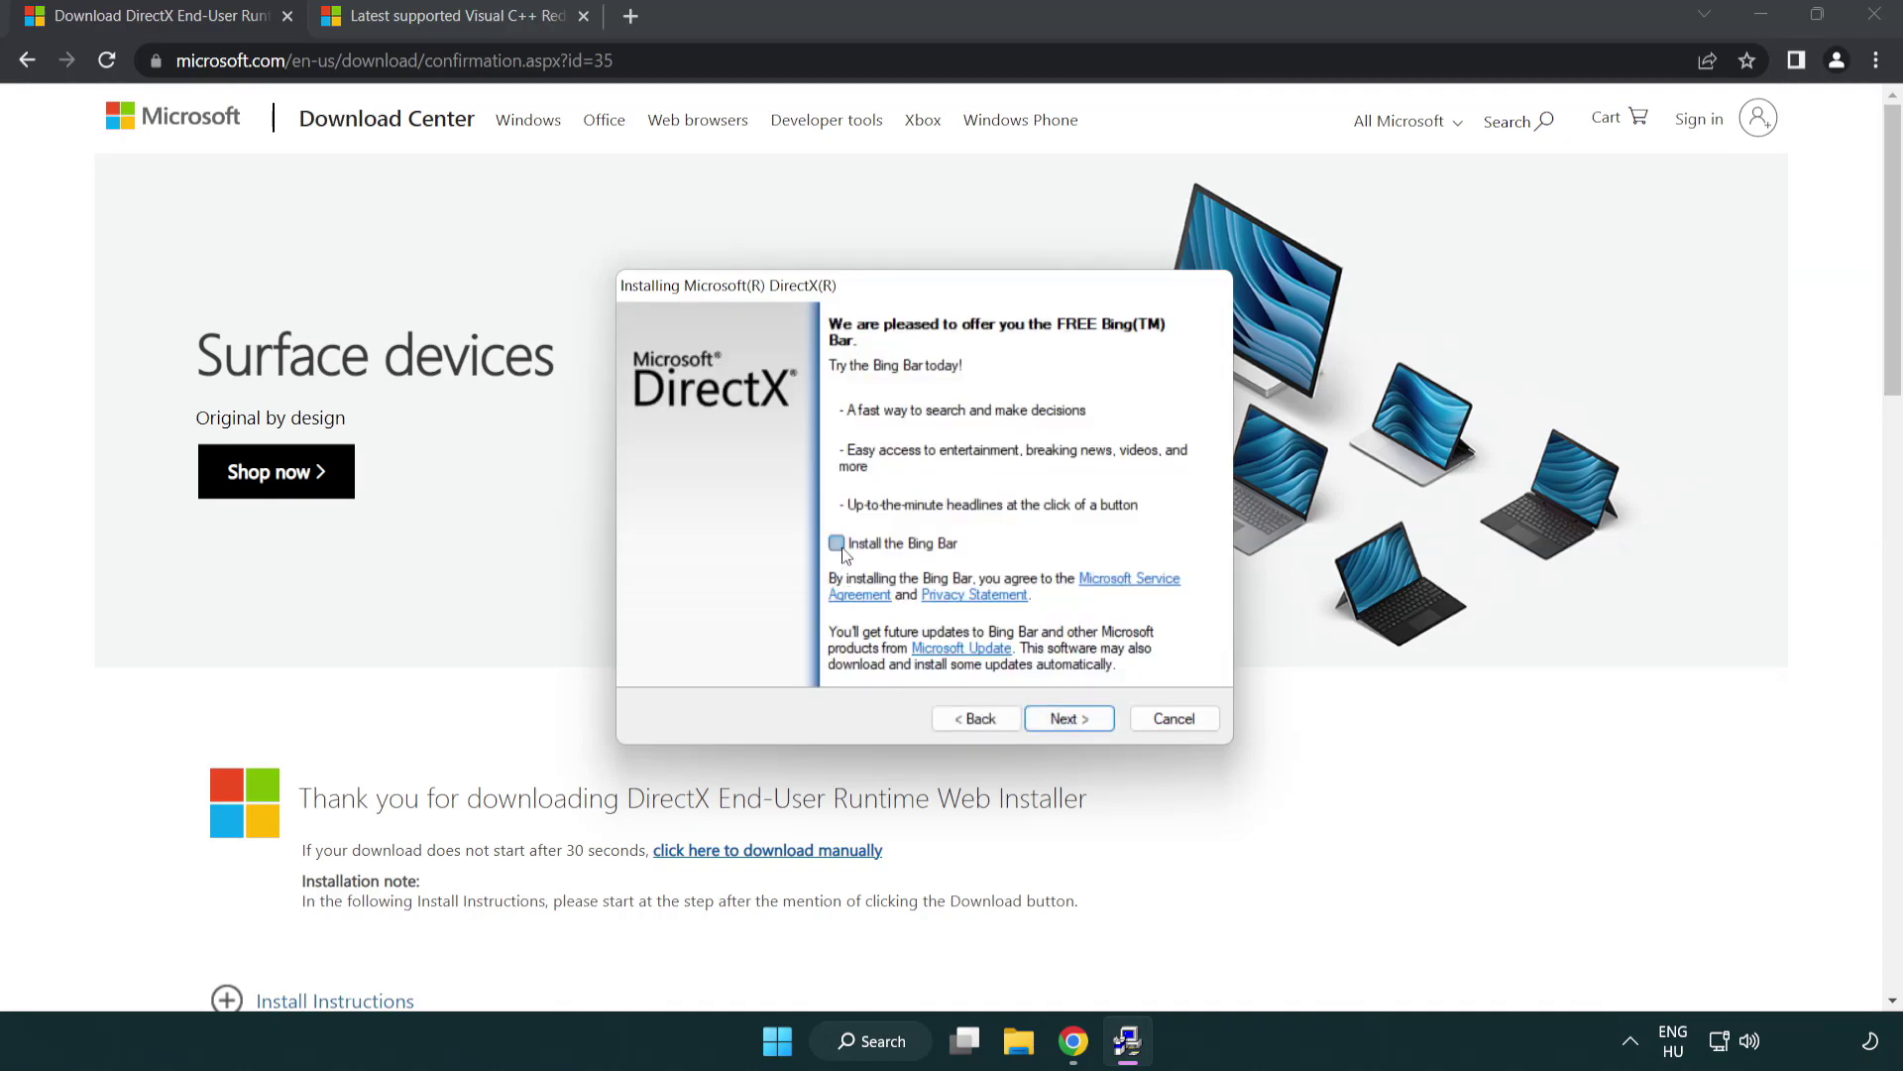
click(1080, 722)
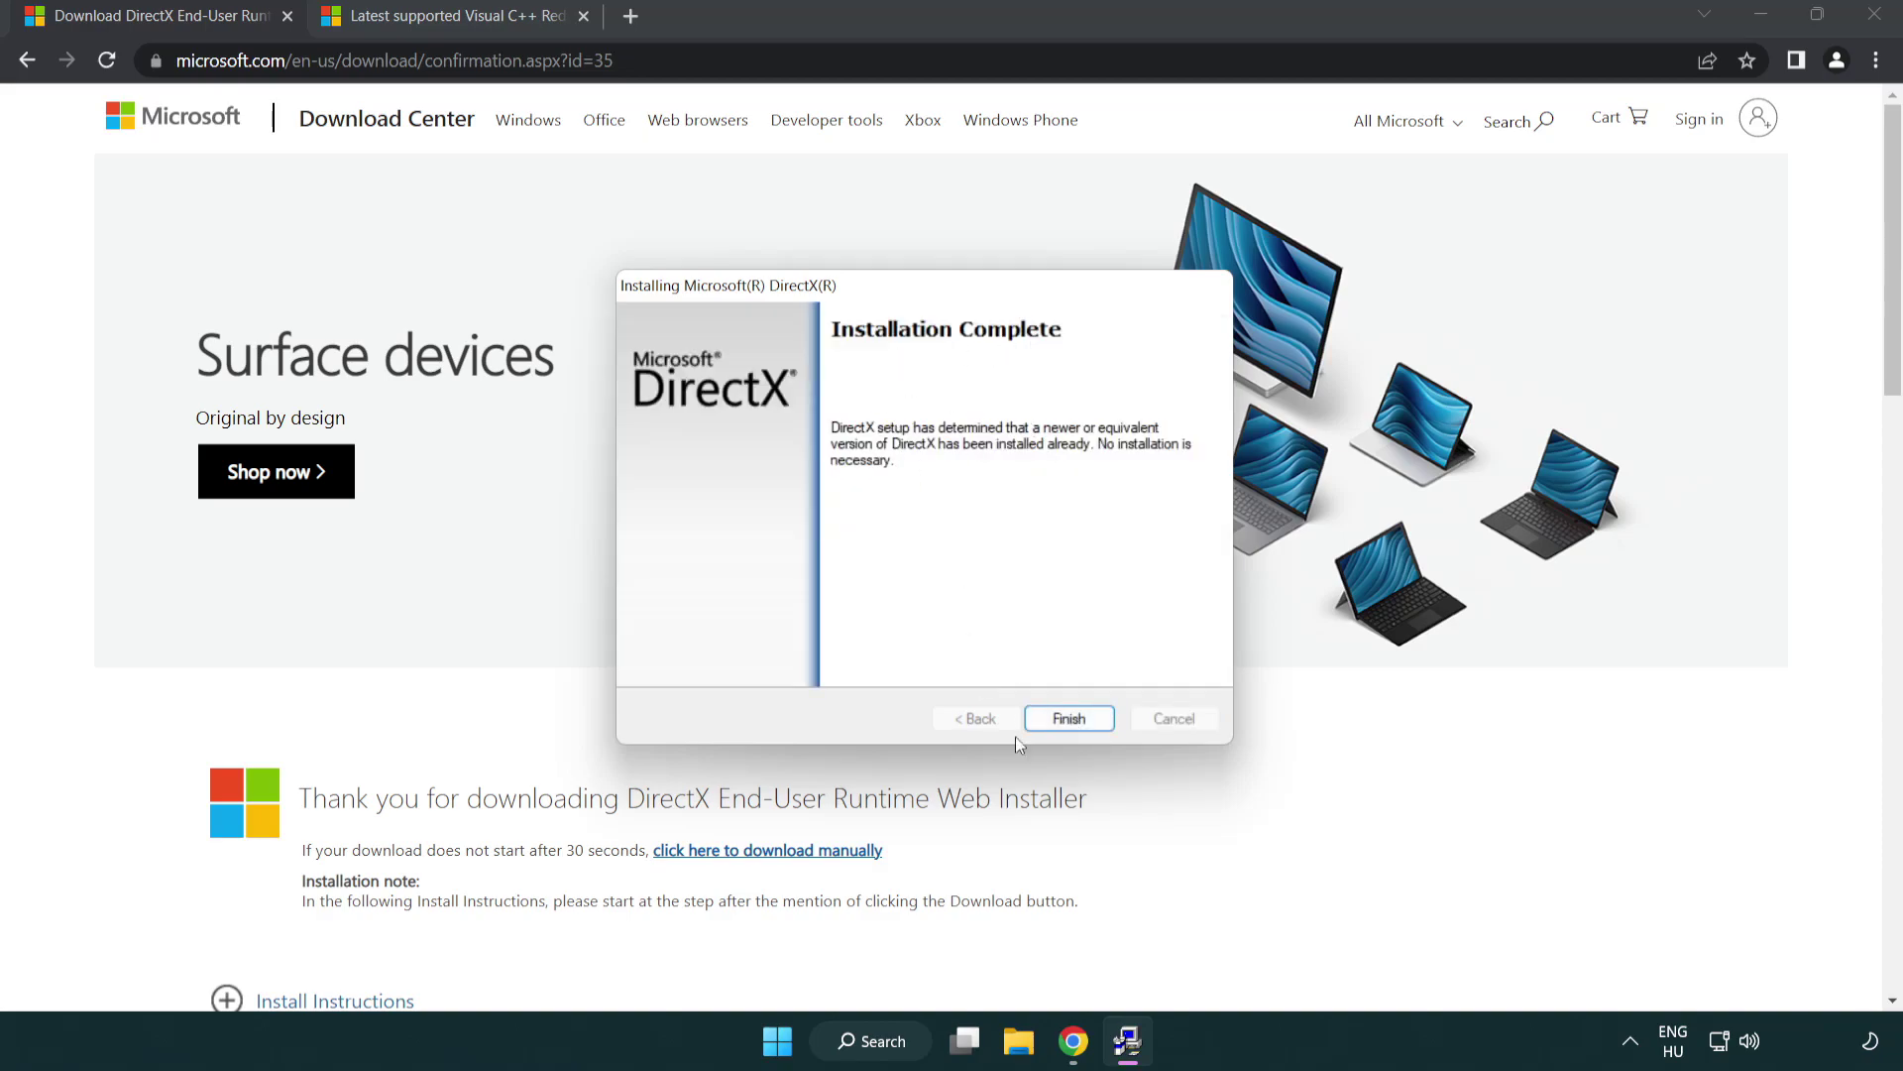
click(1069, 713)
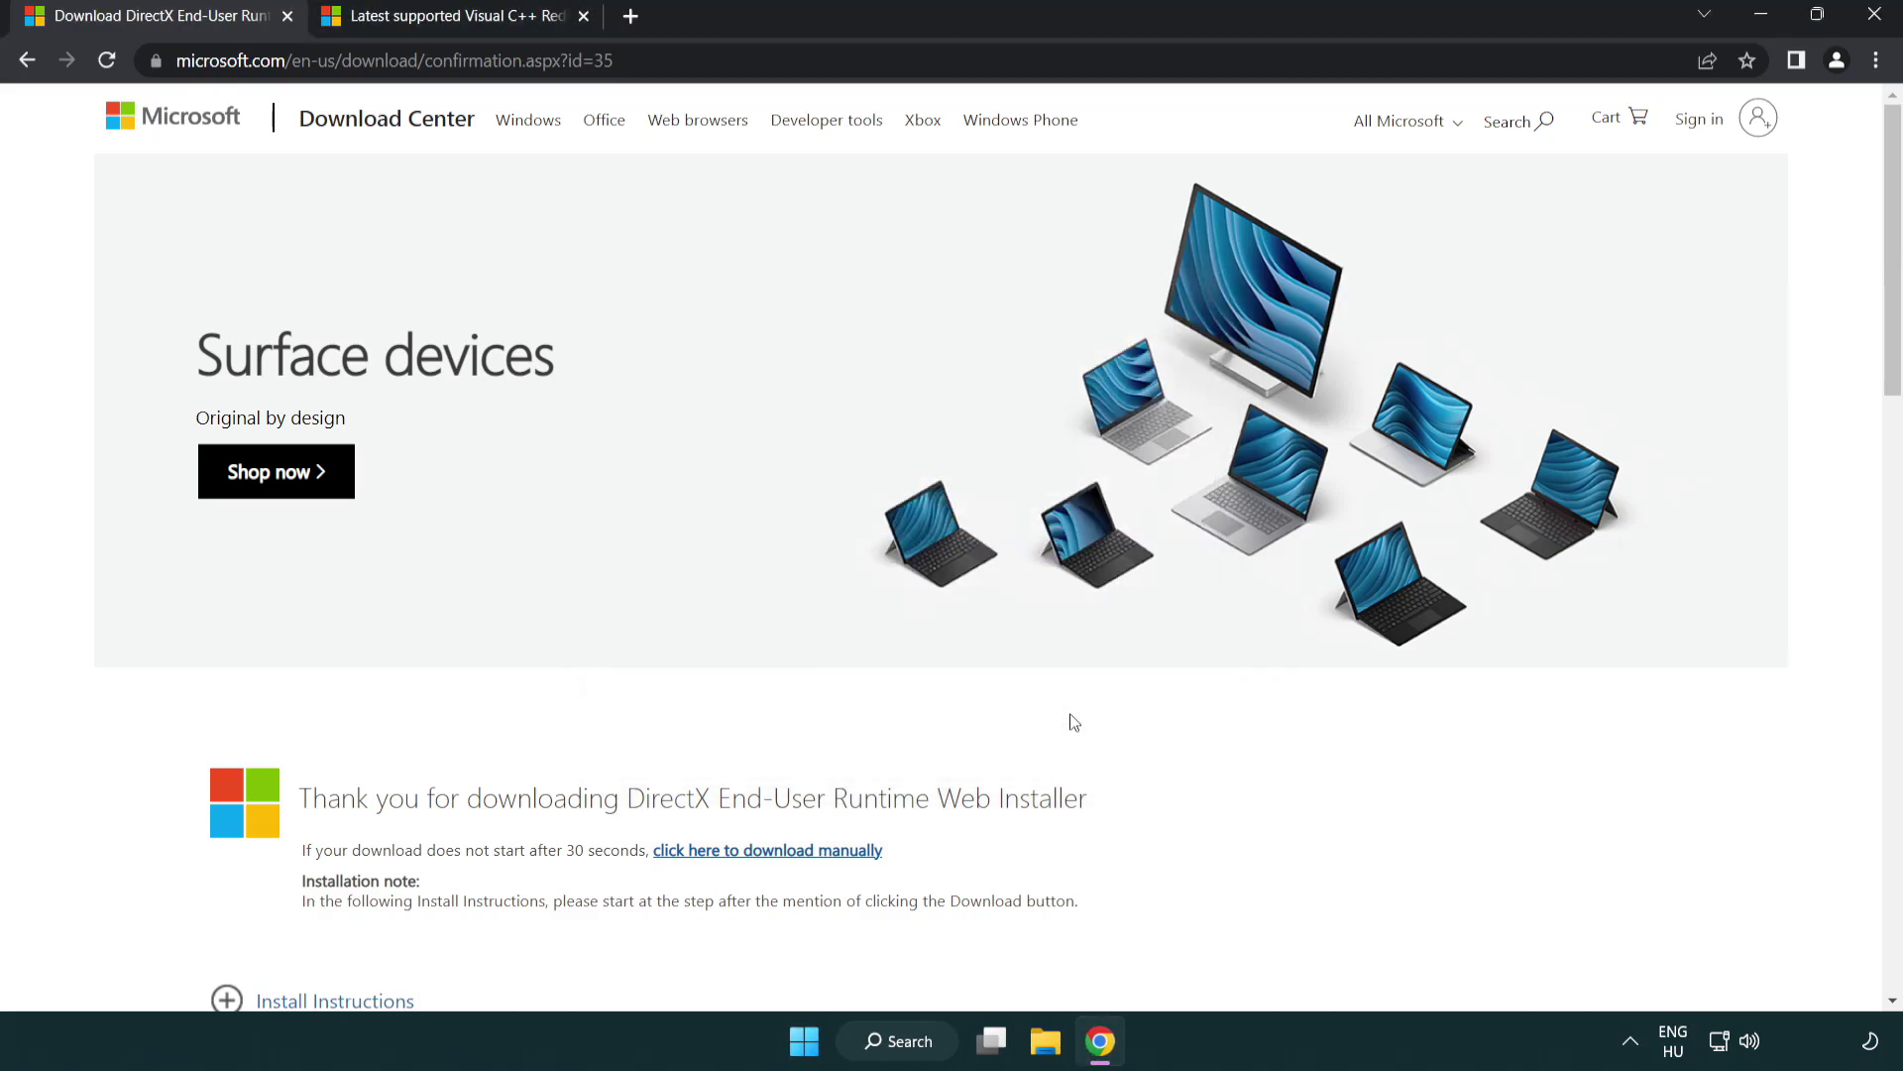
- Close the DirectX download tab and return to the Visual C++ redistributable article
click(288, 16)
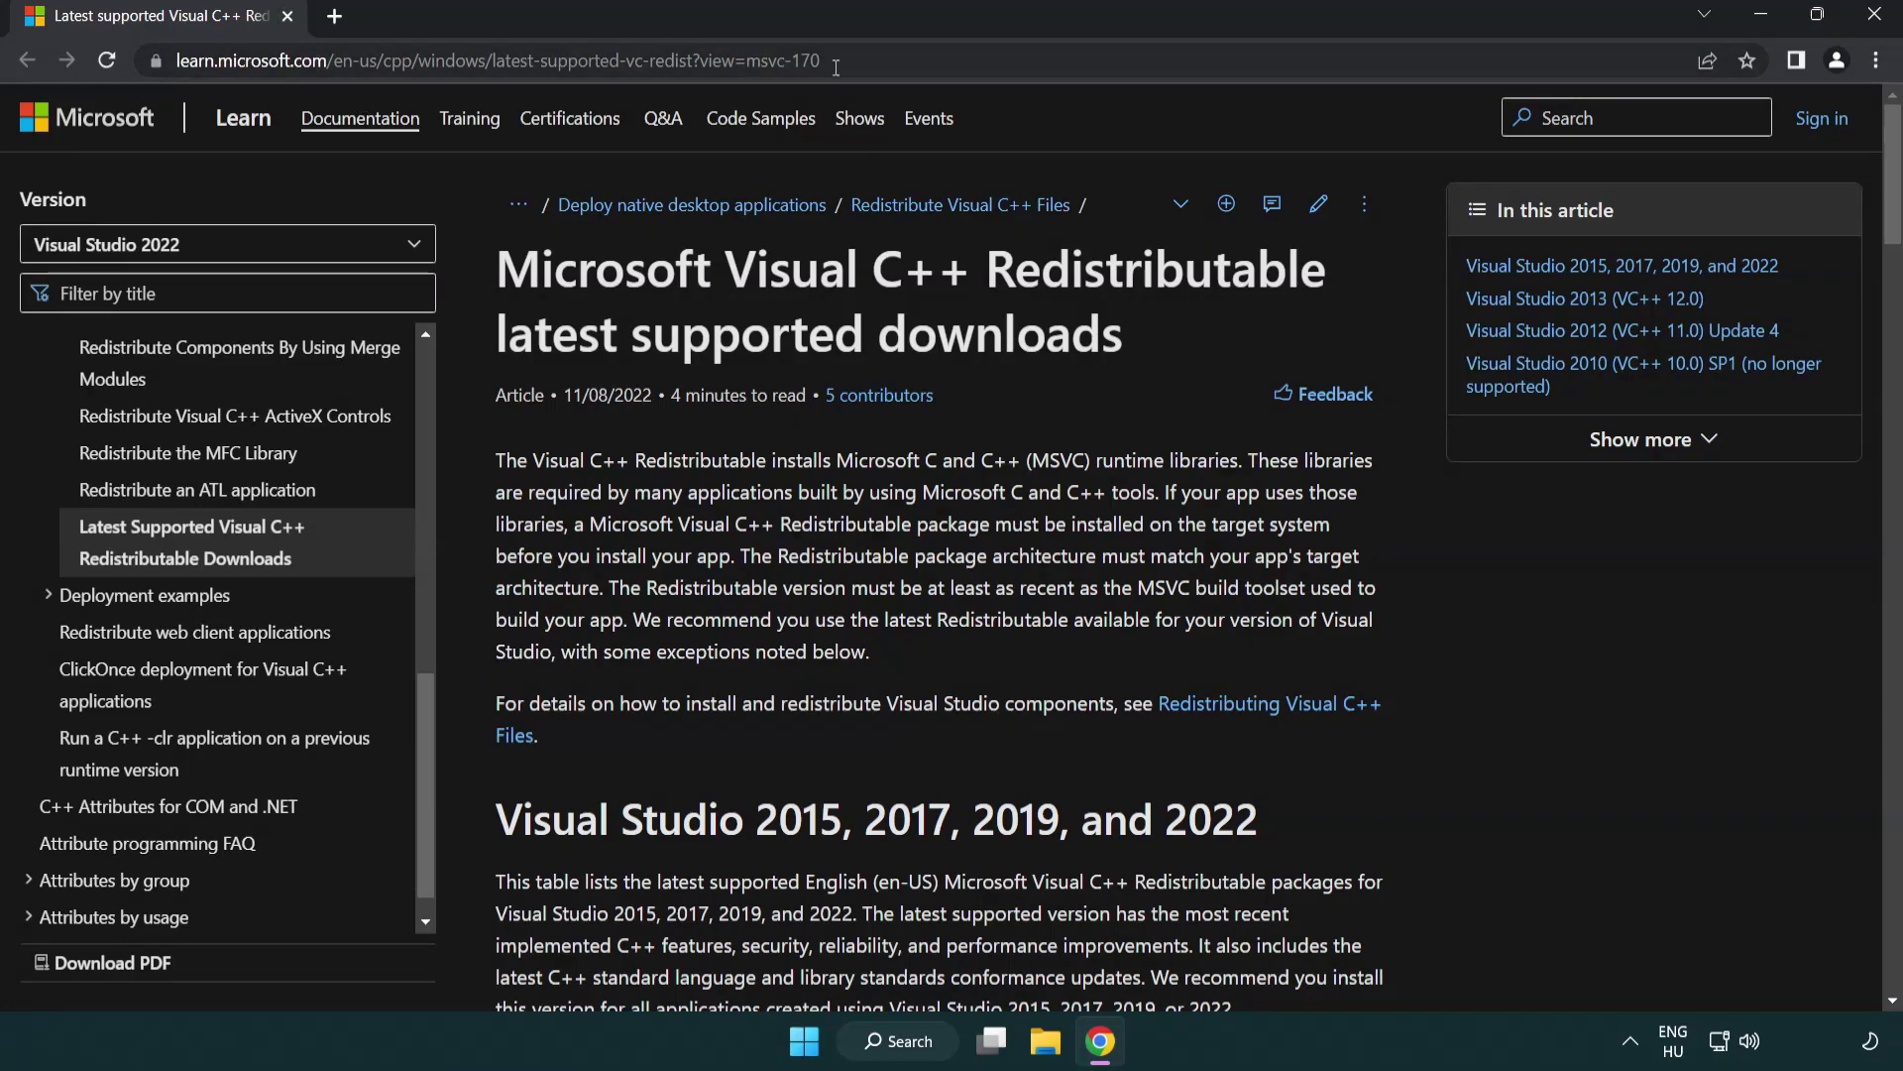
click(878, 63)
drag(879, 64, 618, 63)
click(1011, 61)
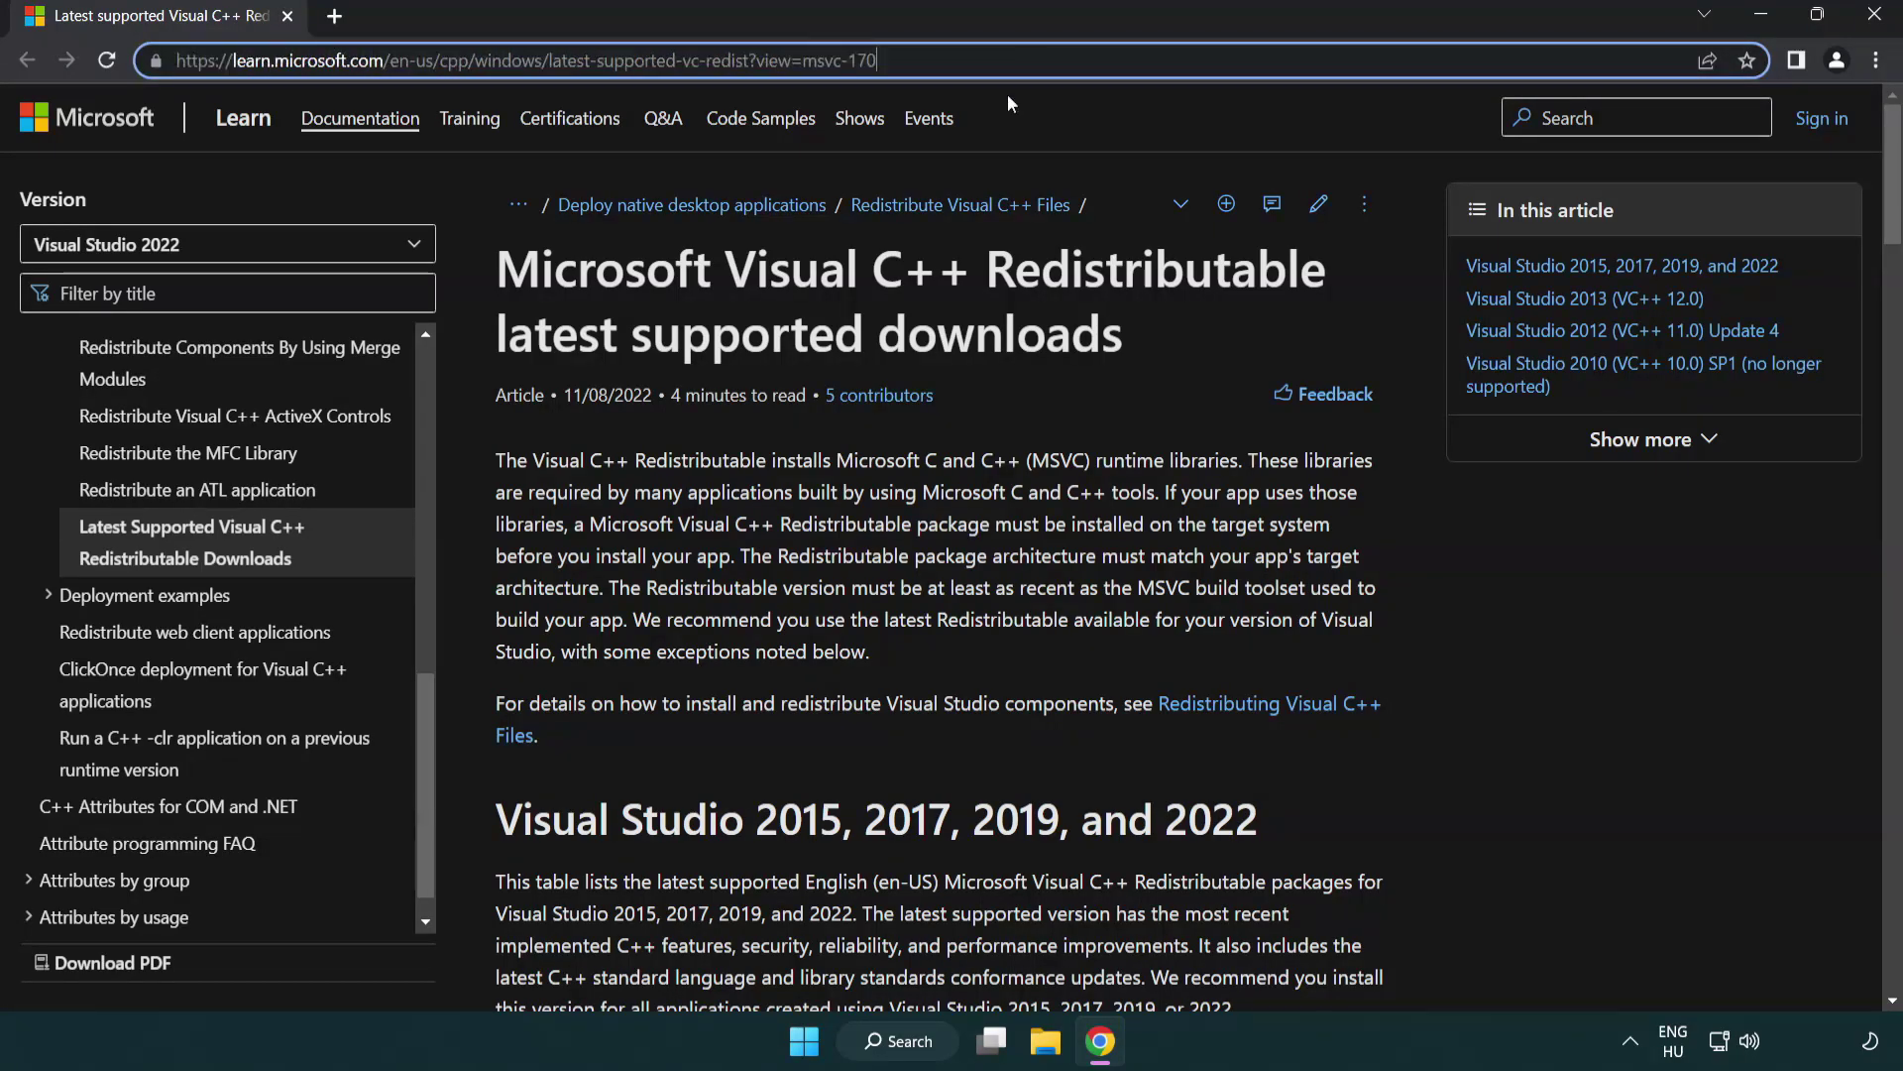
click(981, 327)
- Download the ARM64 and X64 Visual C++ redistributable installers and launch VC_redist.arm64.exe
scroll(980, 327, down, 6)
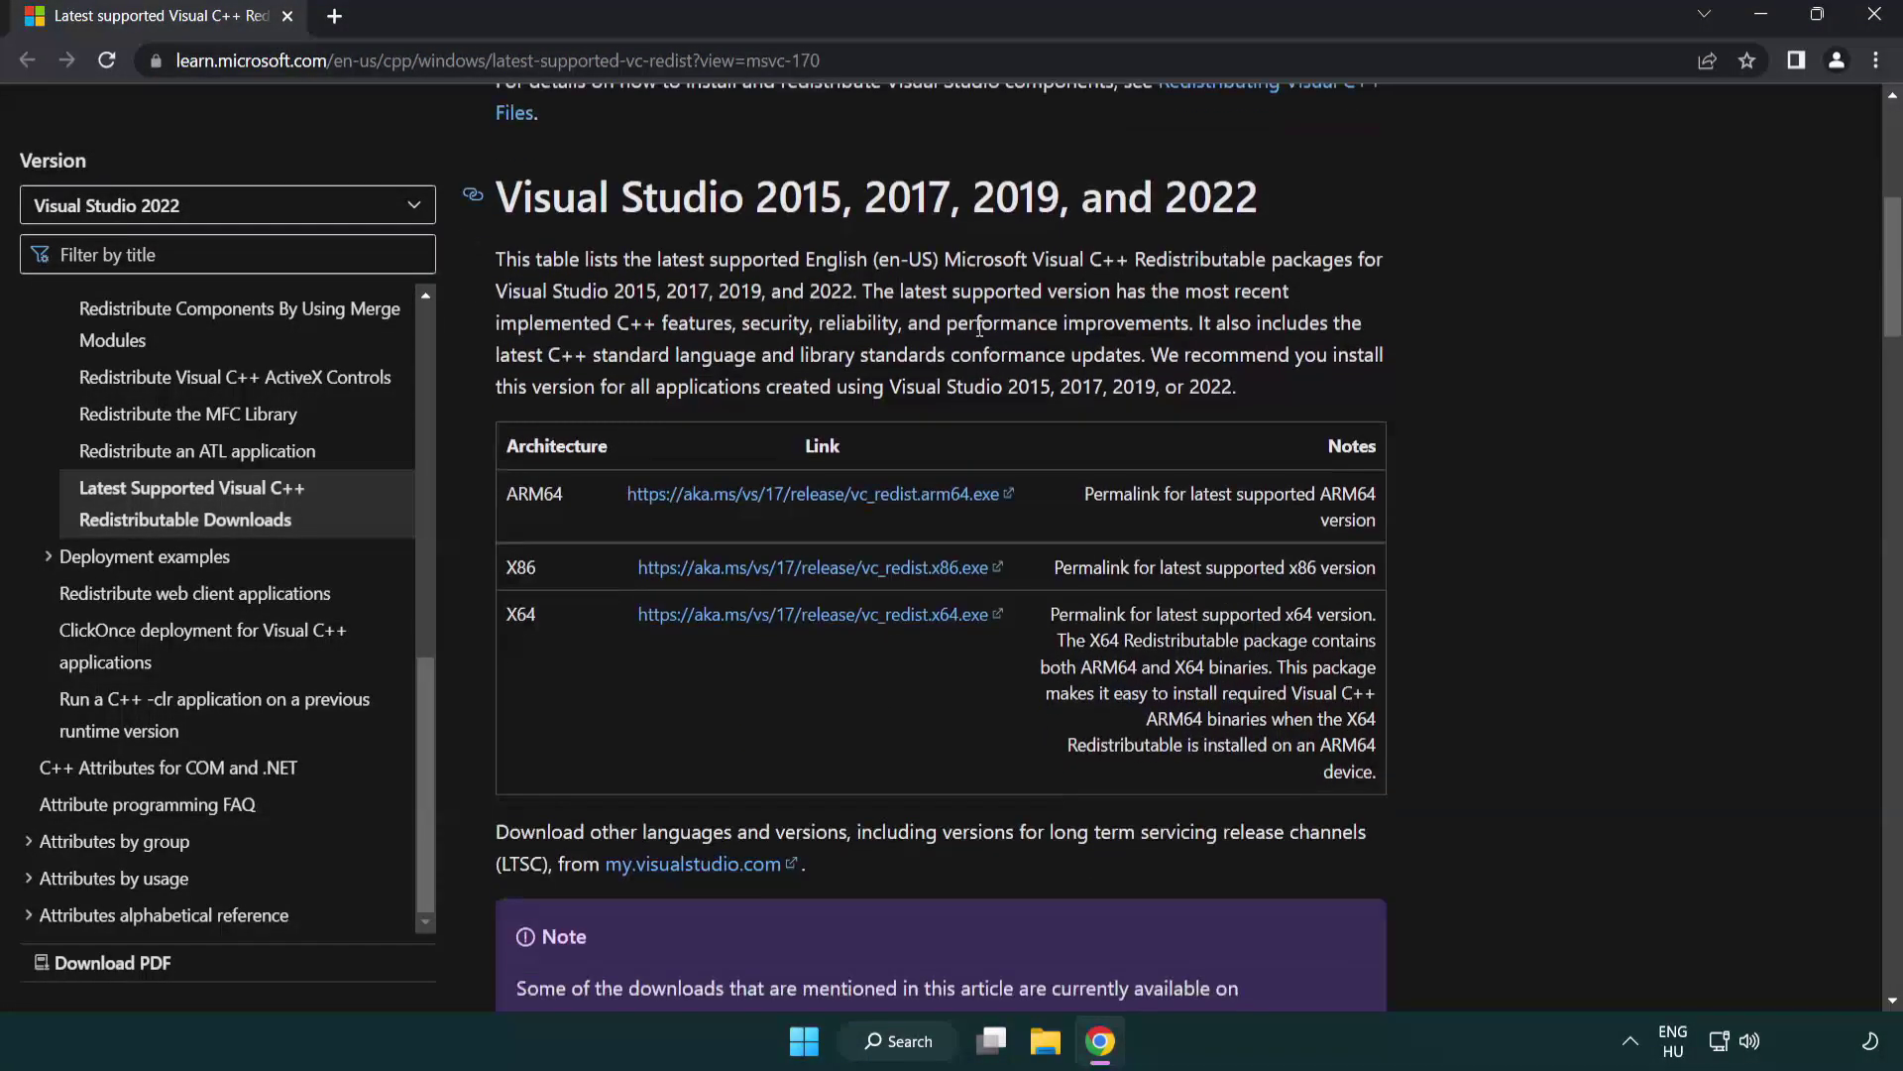
click(777, 504)
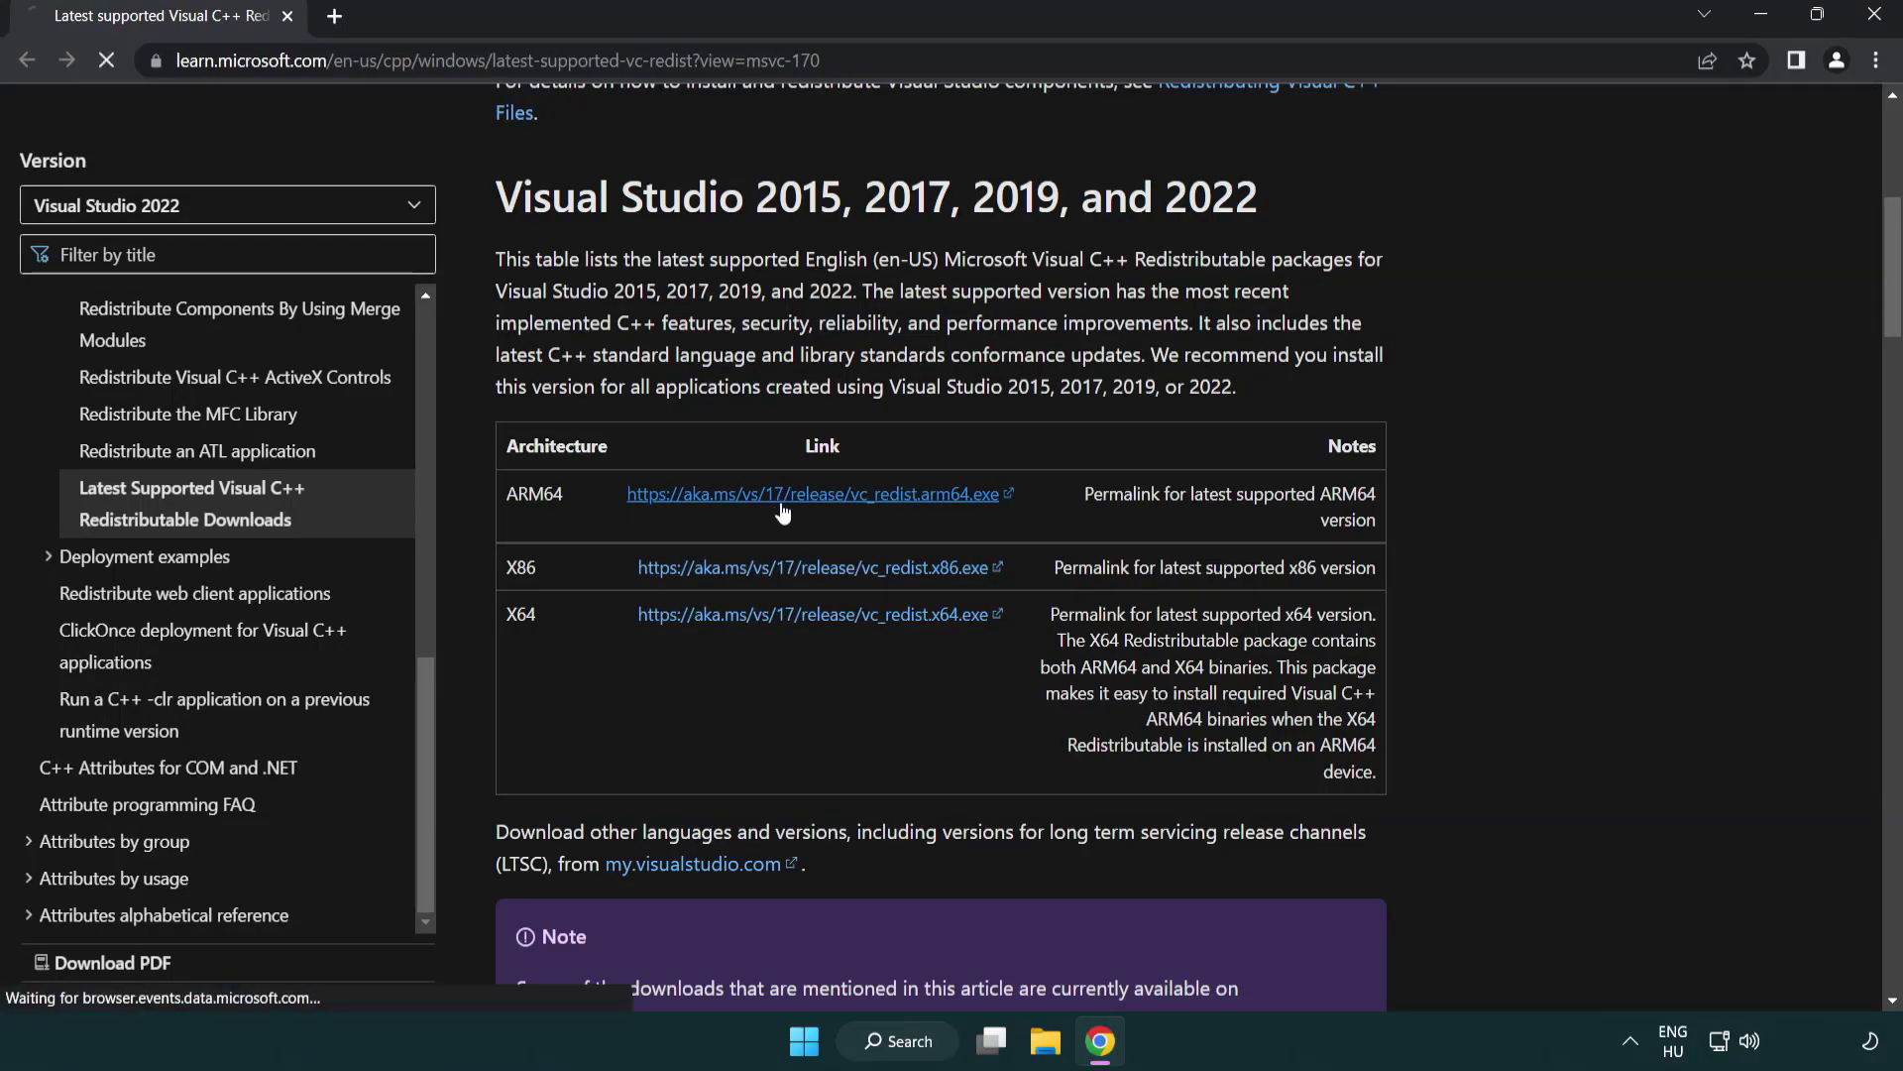
click(793, 615)
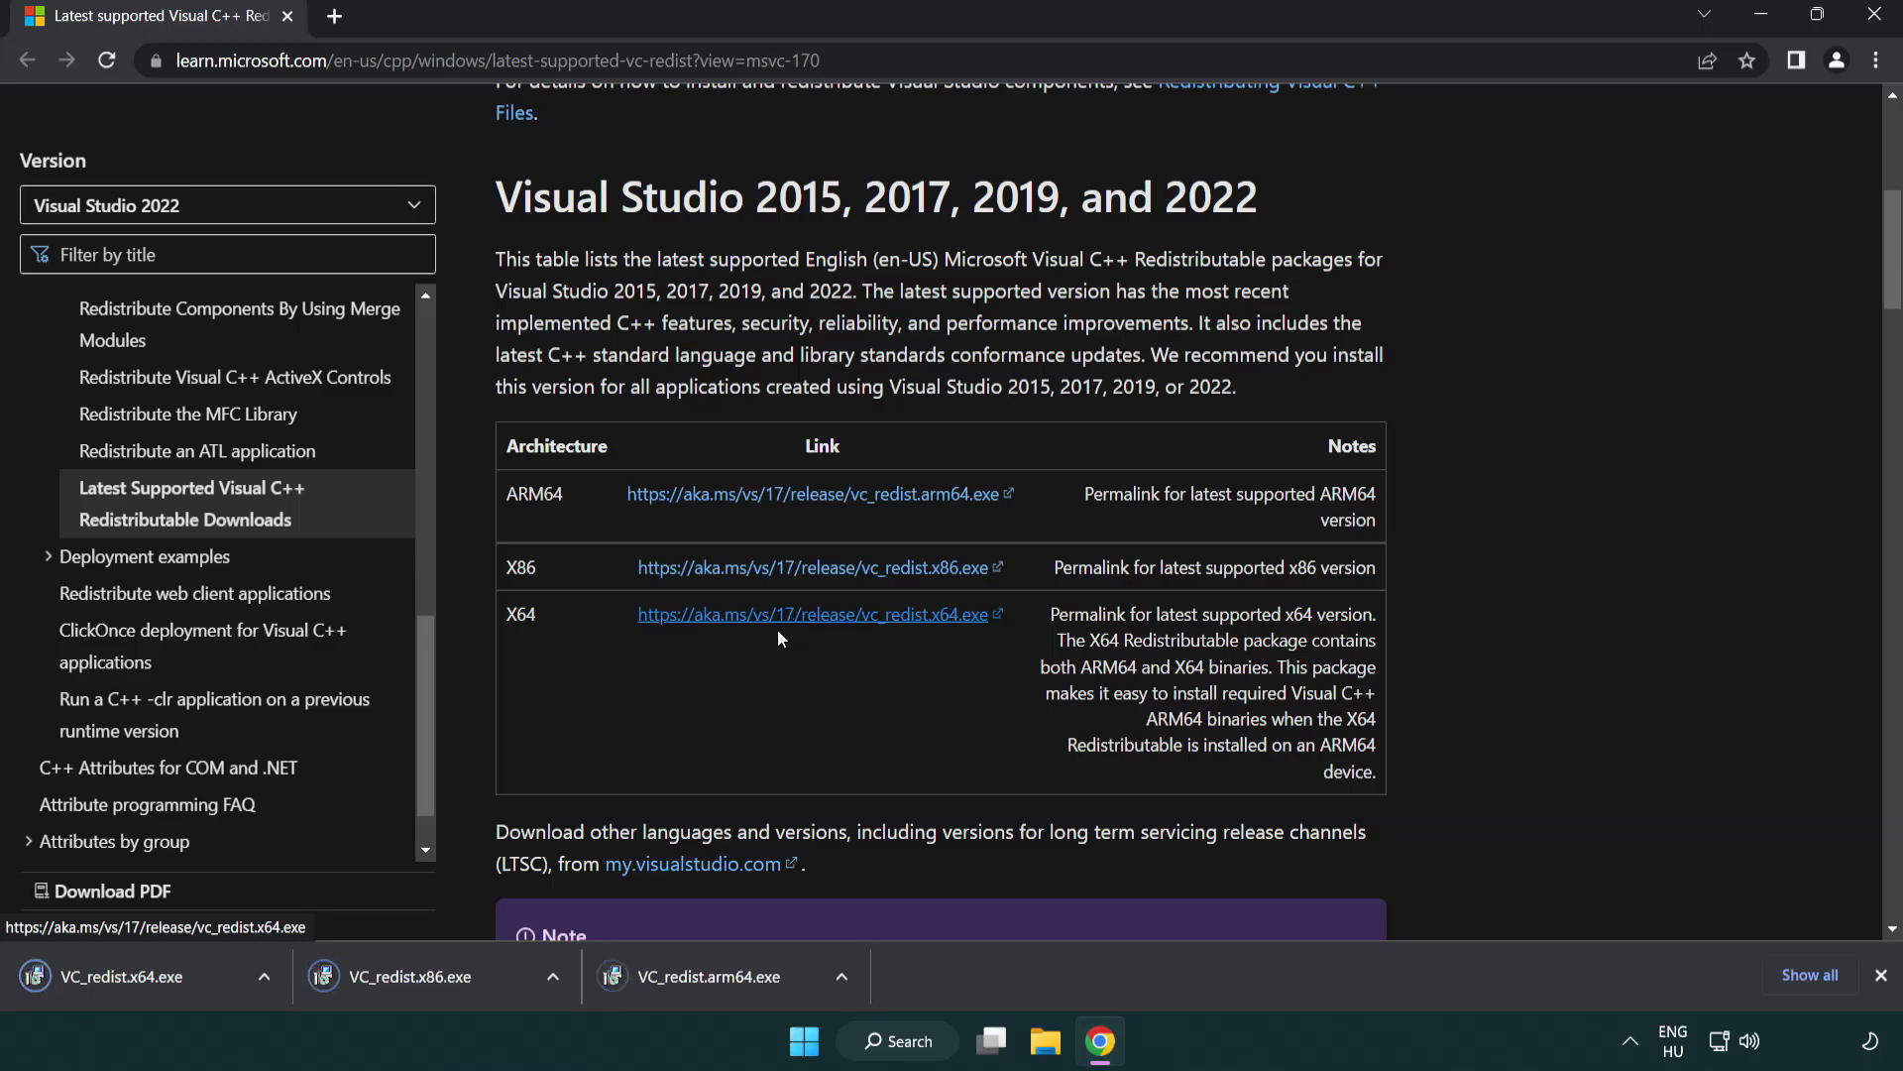
click(727, 990)
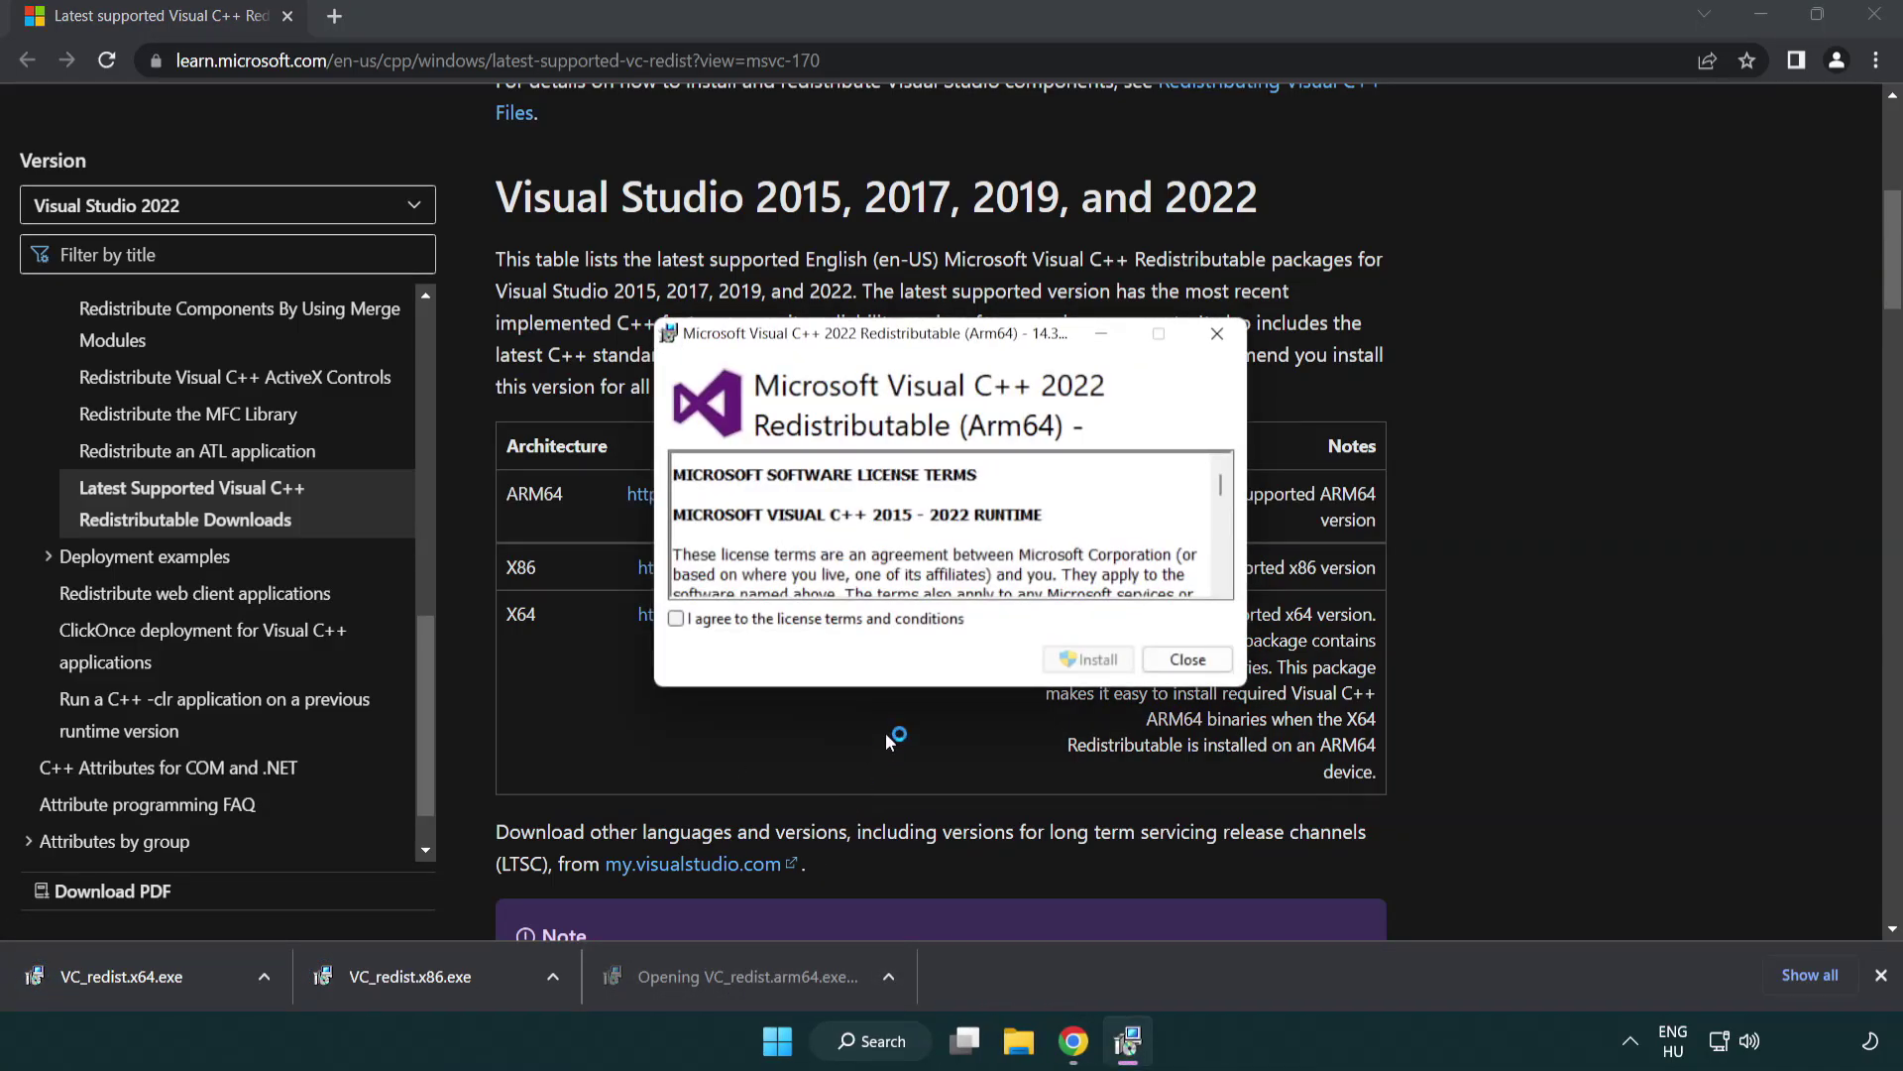
- Accept the license and try installing the ARM64 redistributable, dismissing its unsupported failure
drag(1220, 484, 1220, 567)
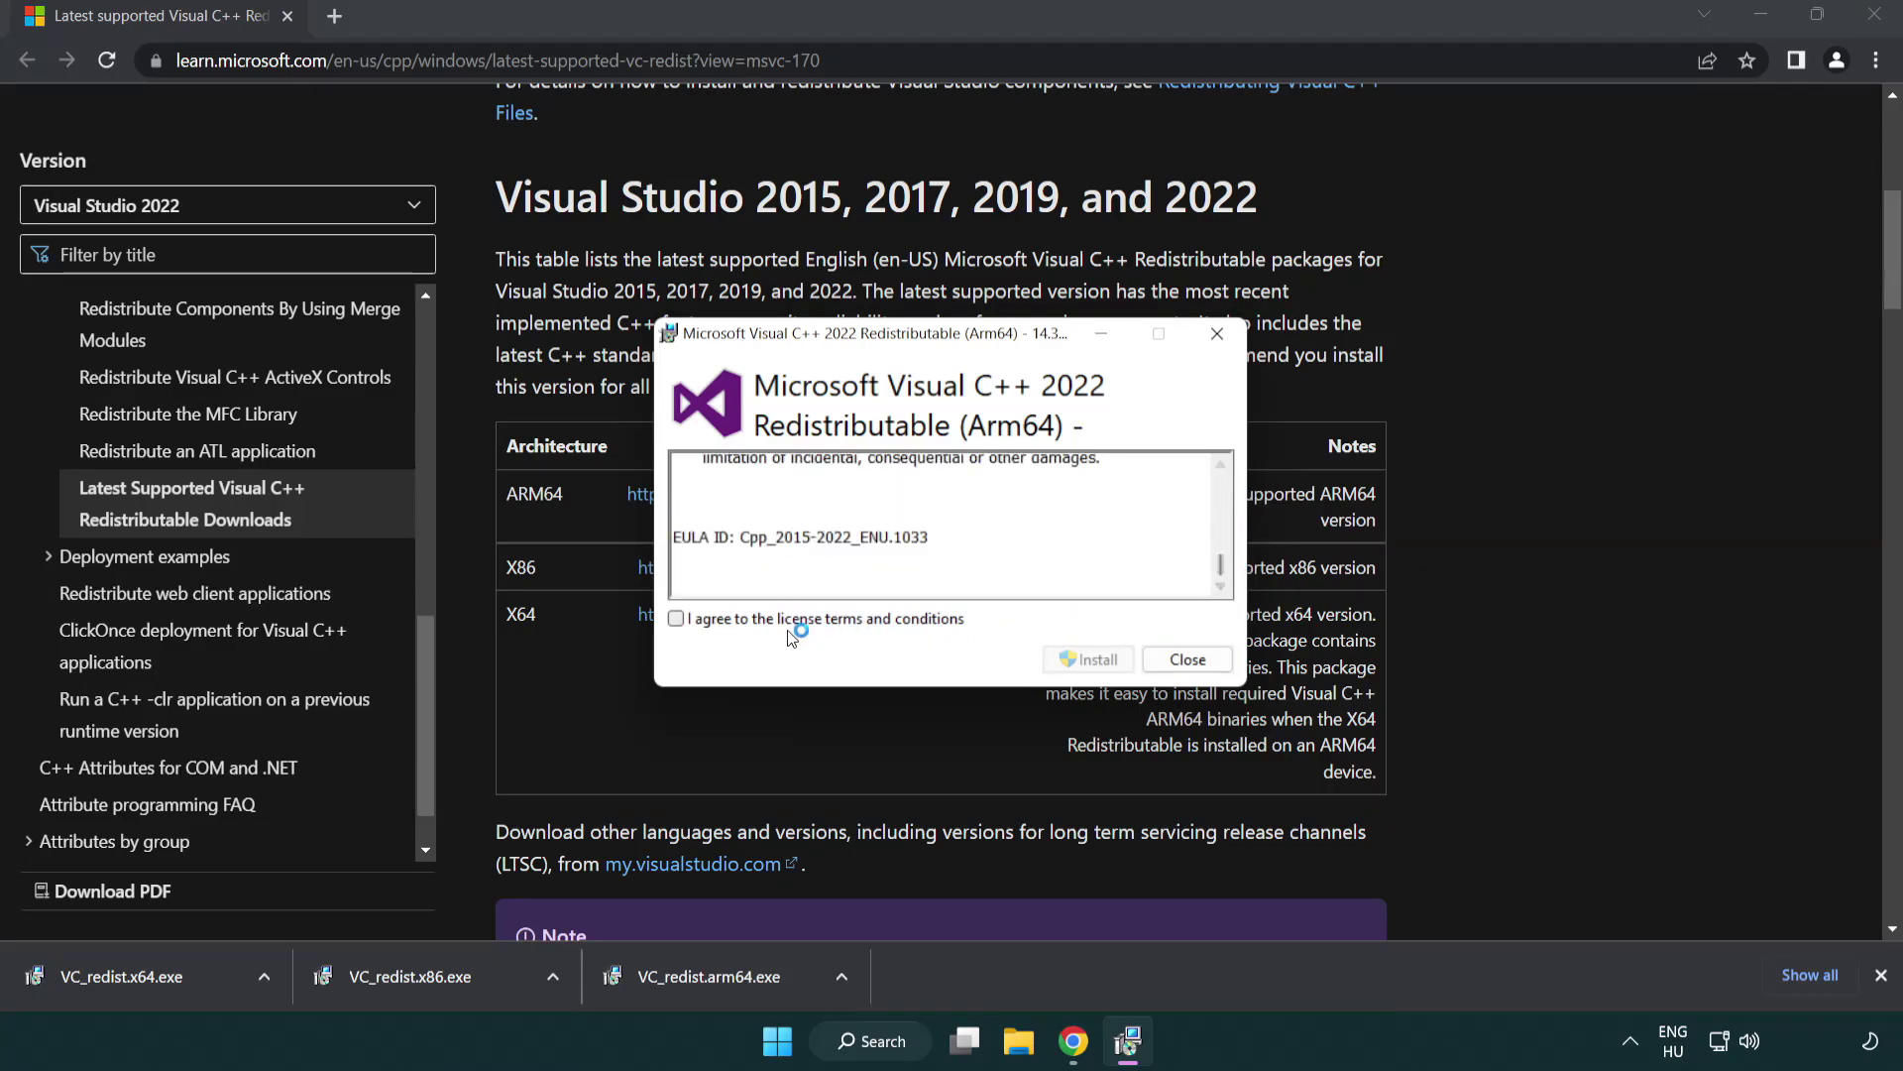
click(678, 619)
click(1061, 658)
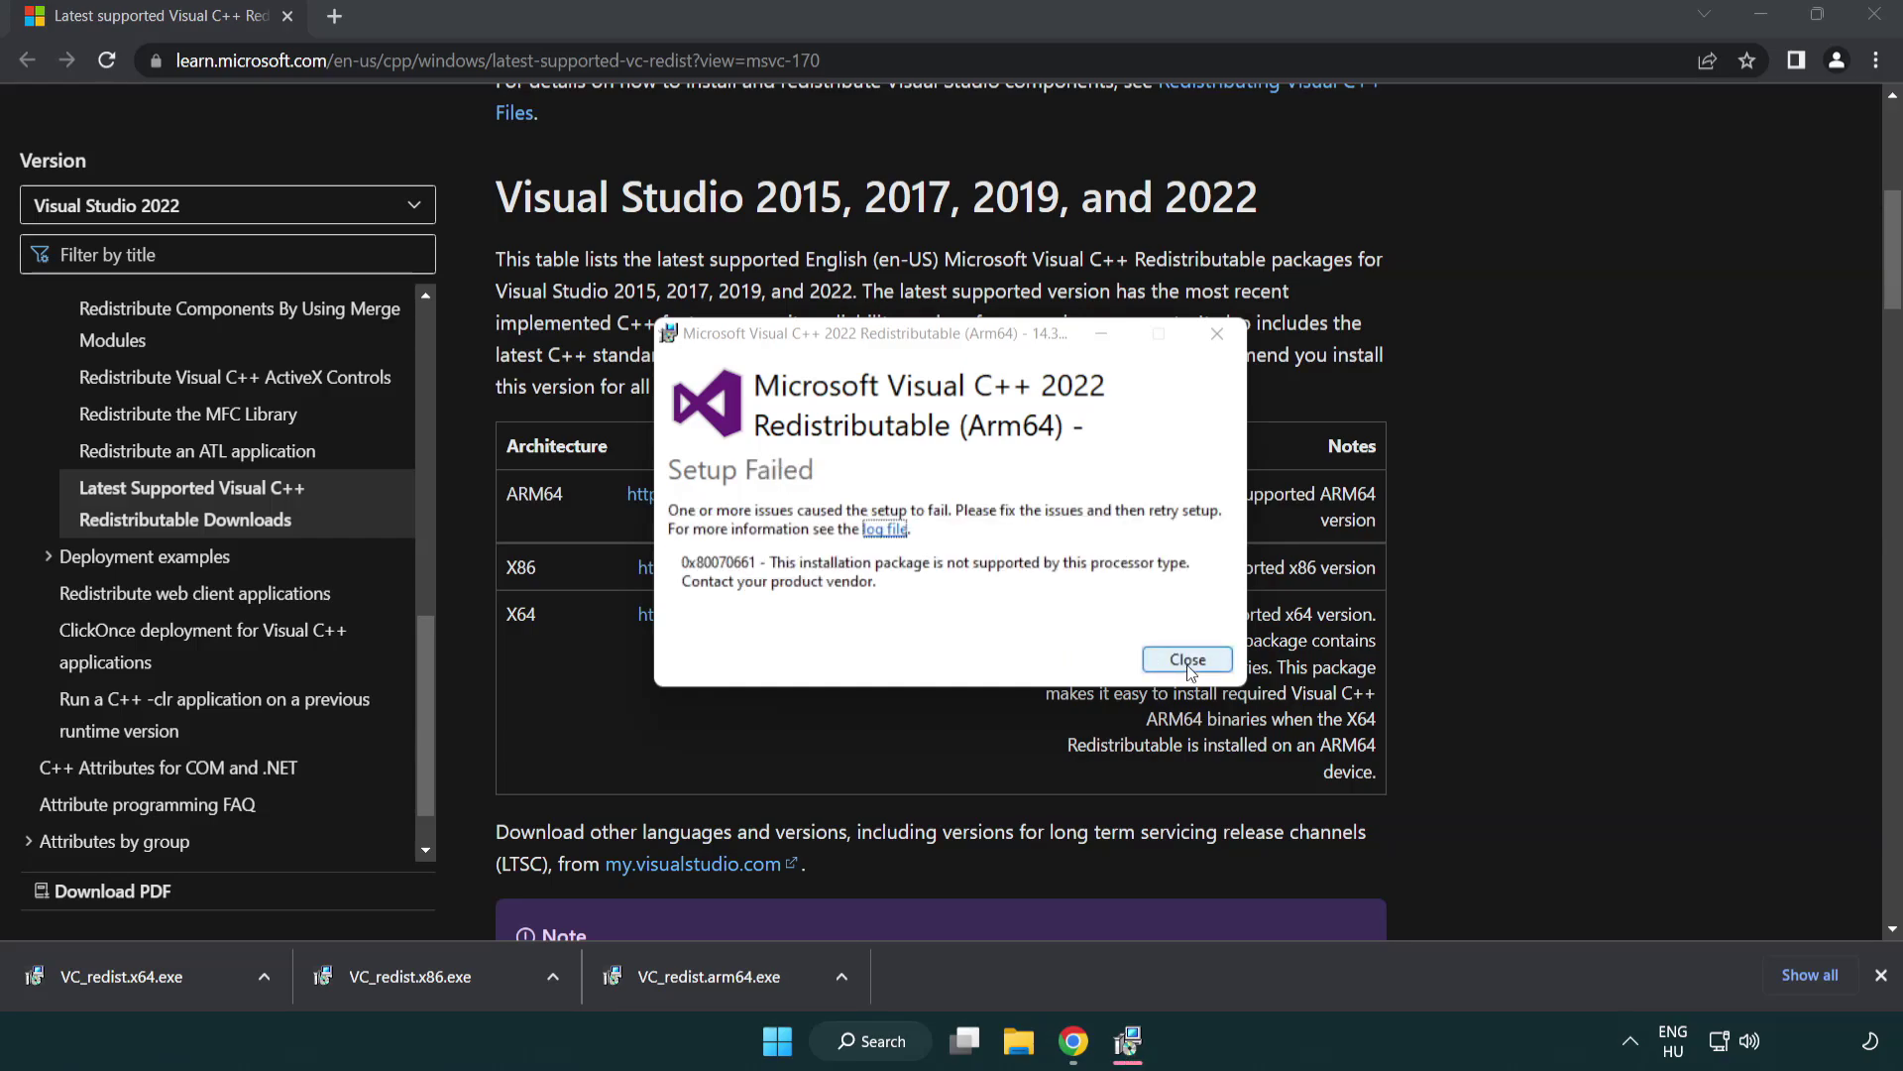
click(1189, 660)
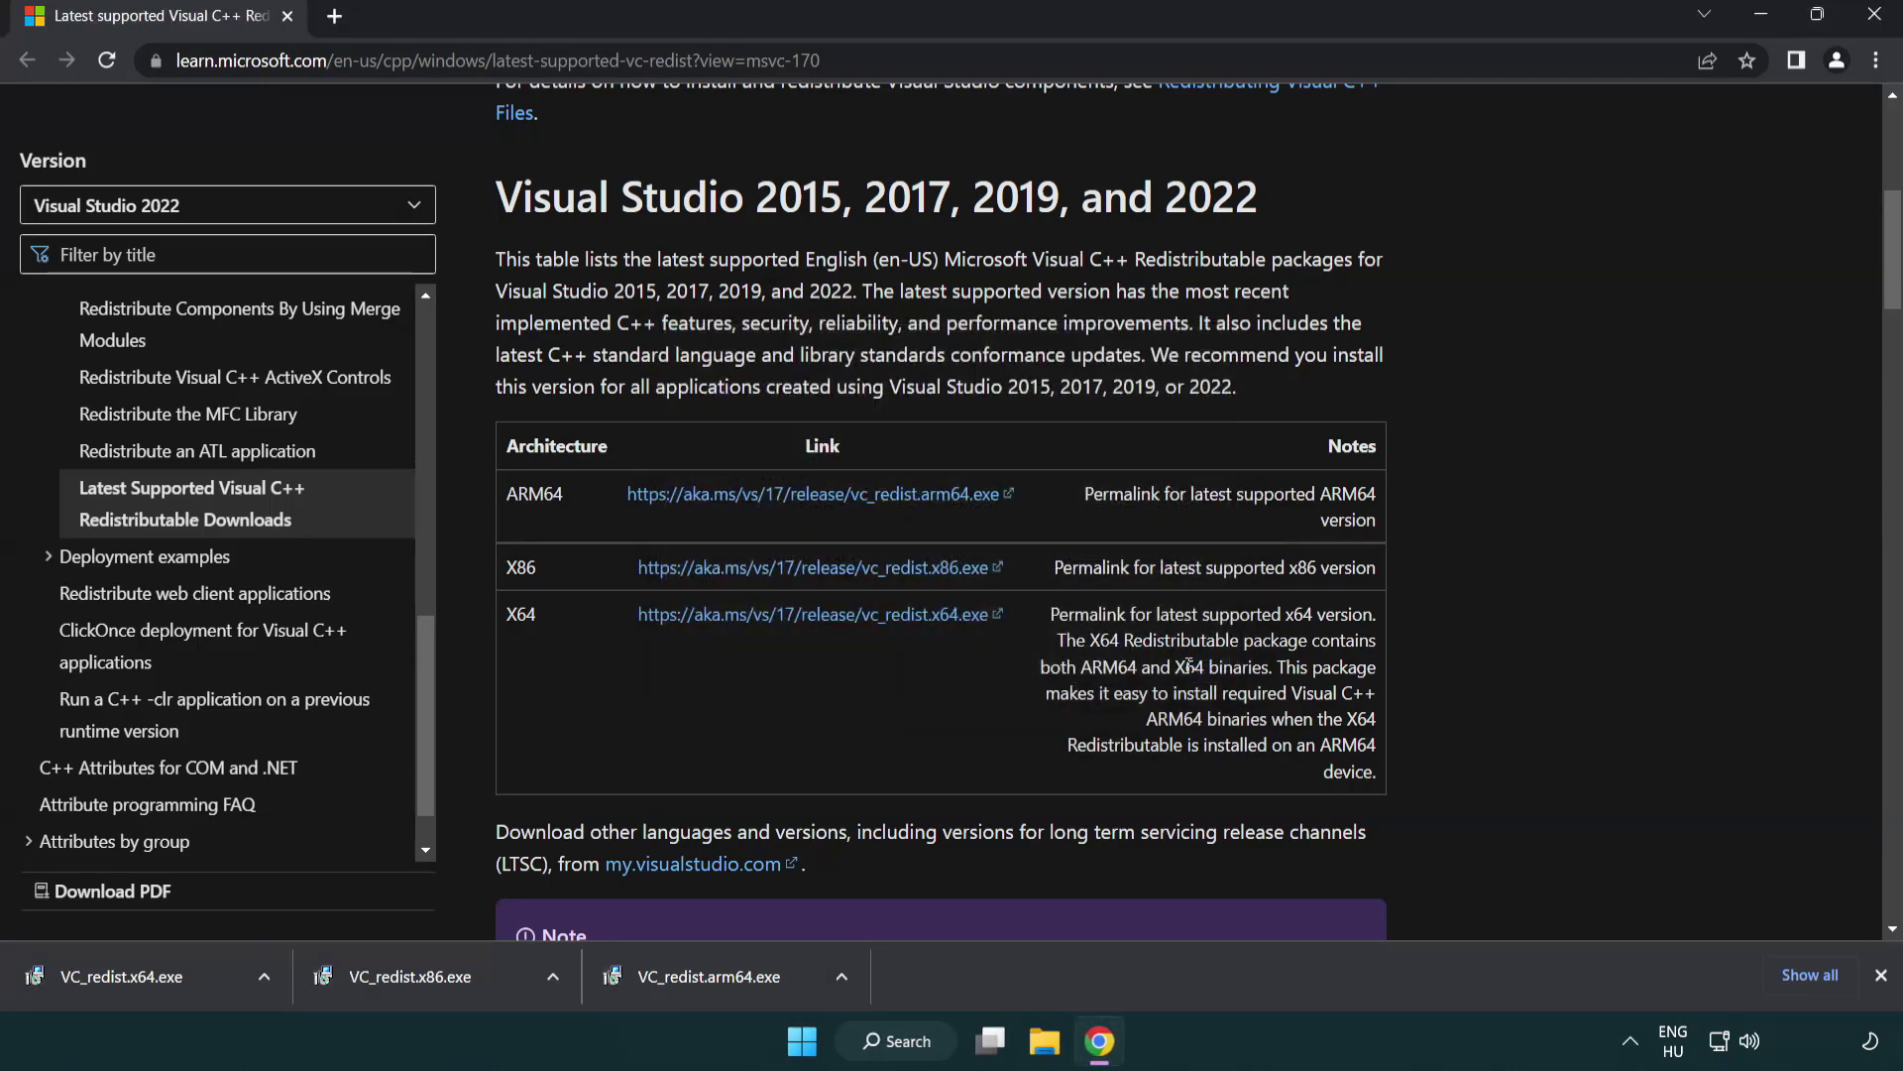
- Install the x86 and x64 Visual C++ 2015-2022 redistributables, closing each setup without restarting
click(425, 987)
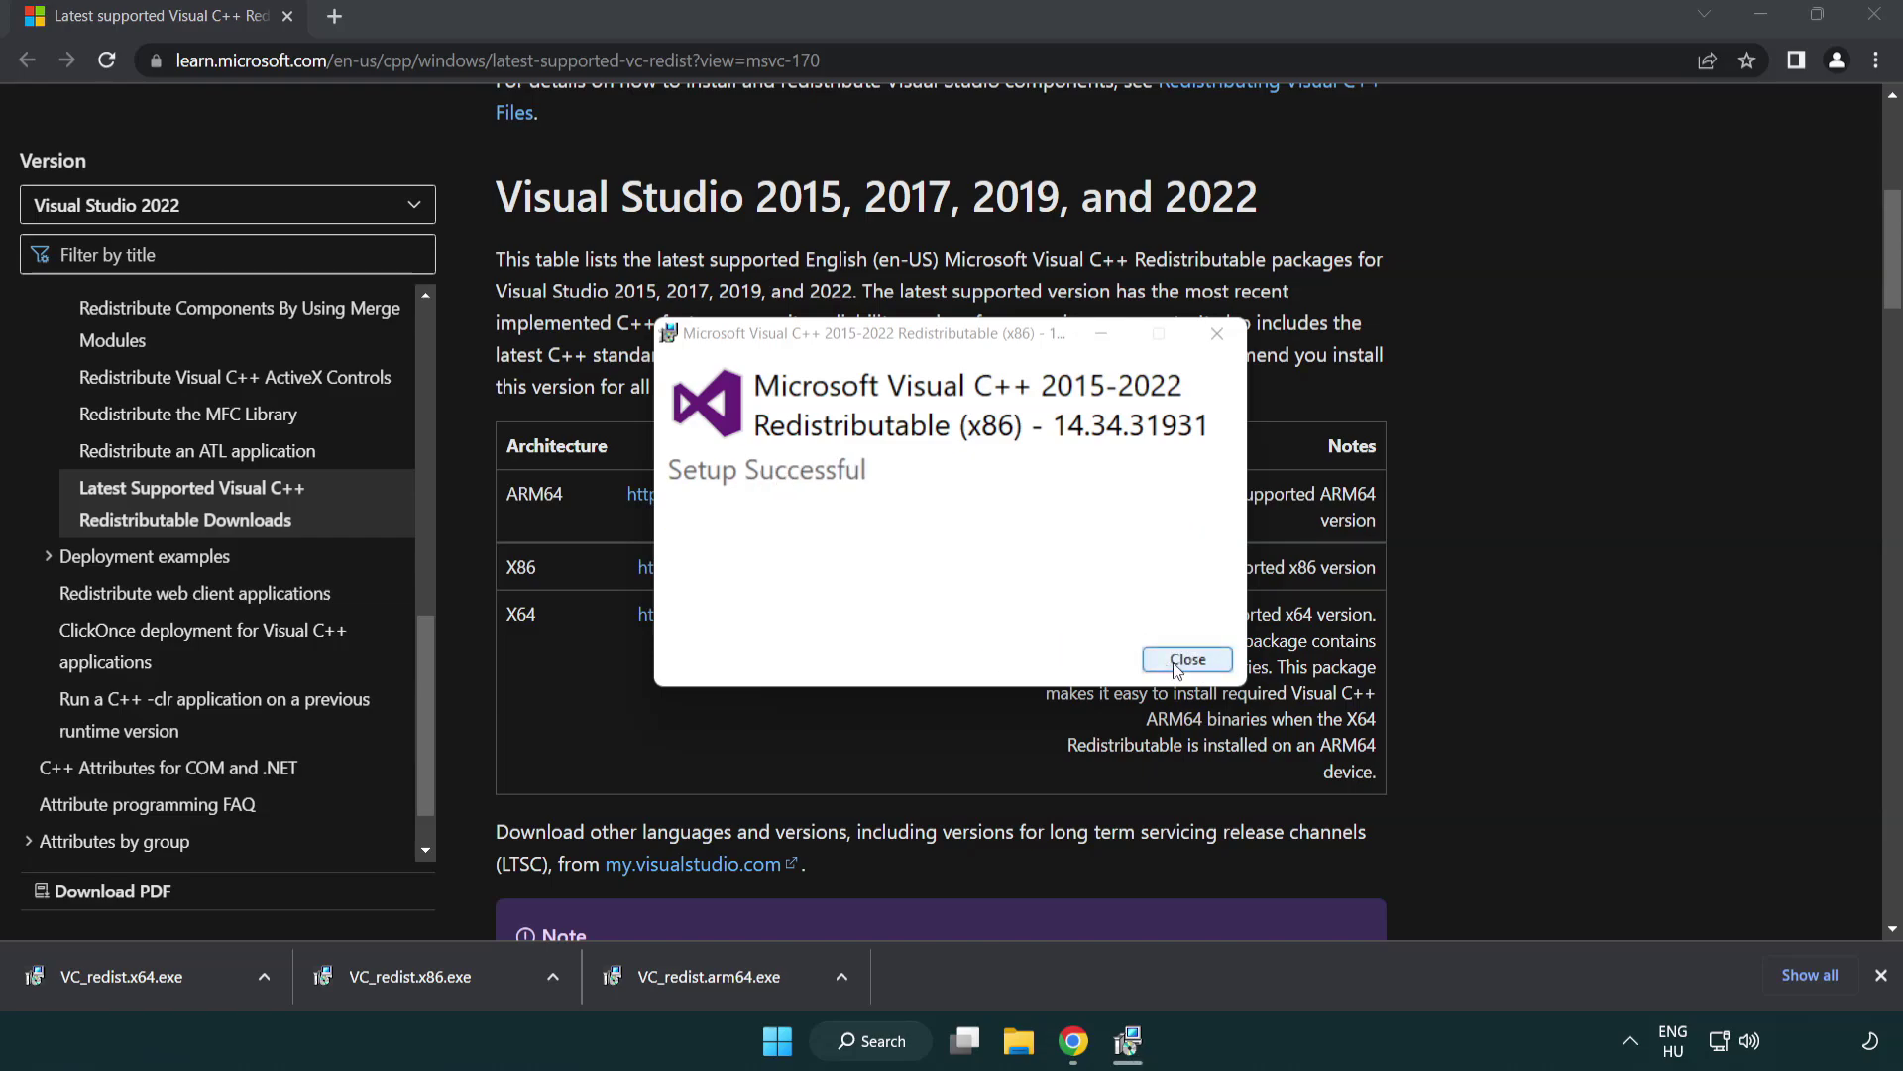
click(1189, 660)
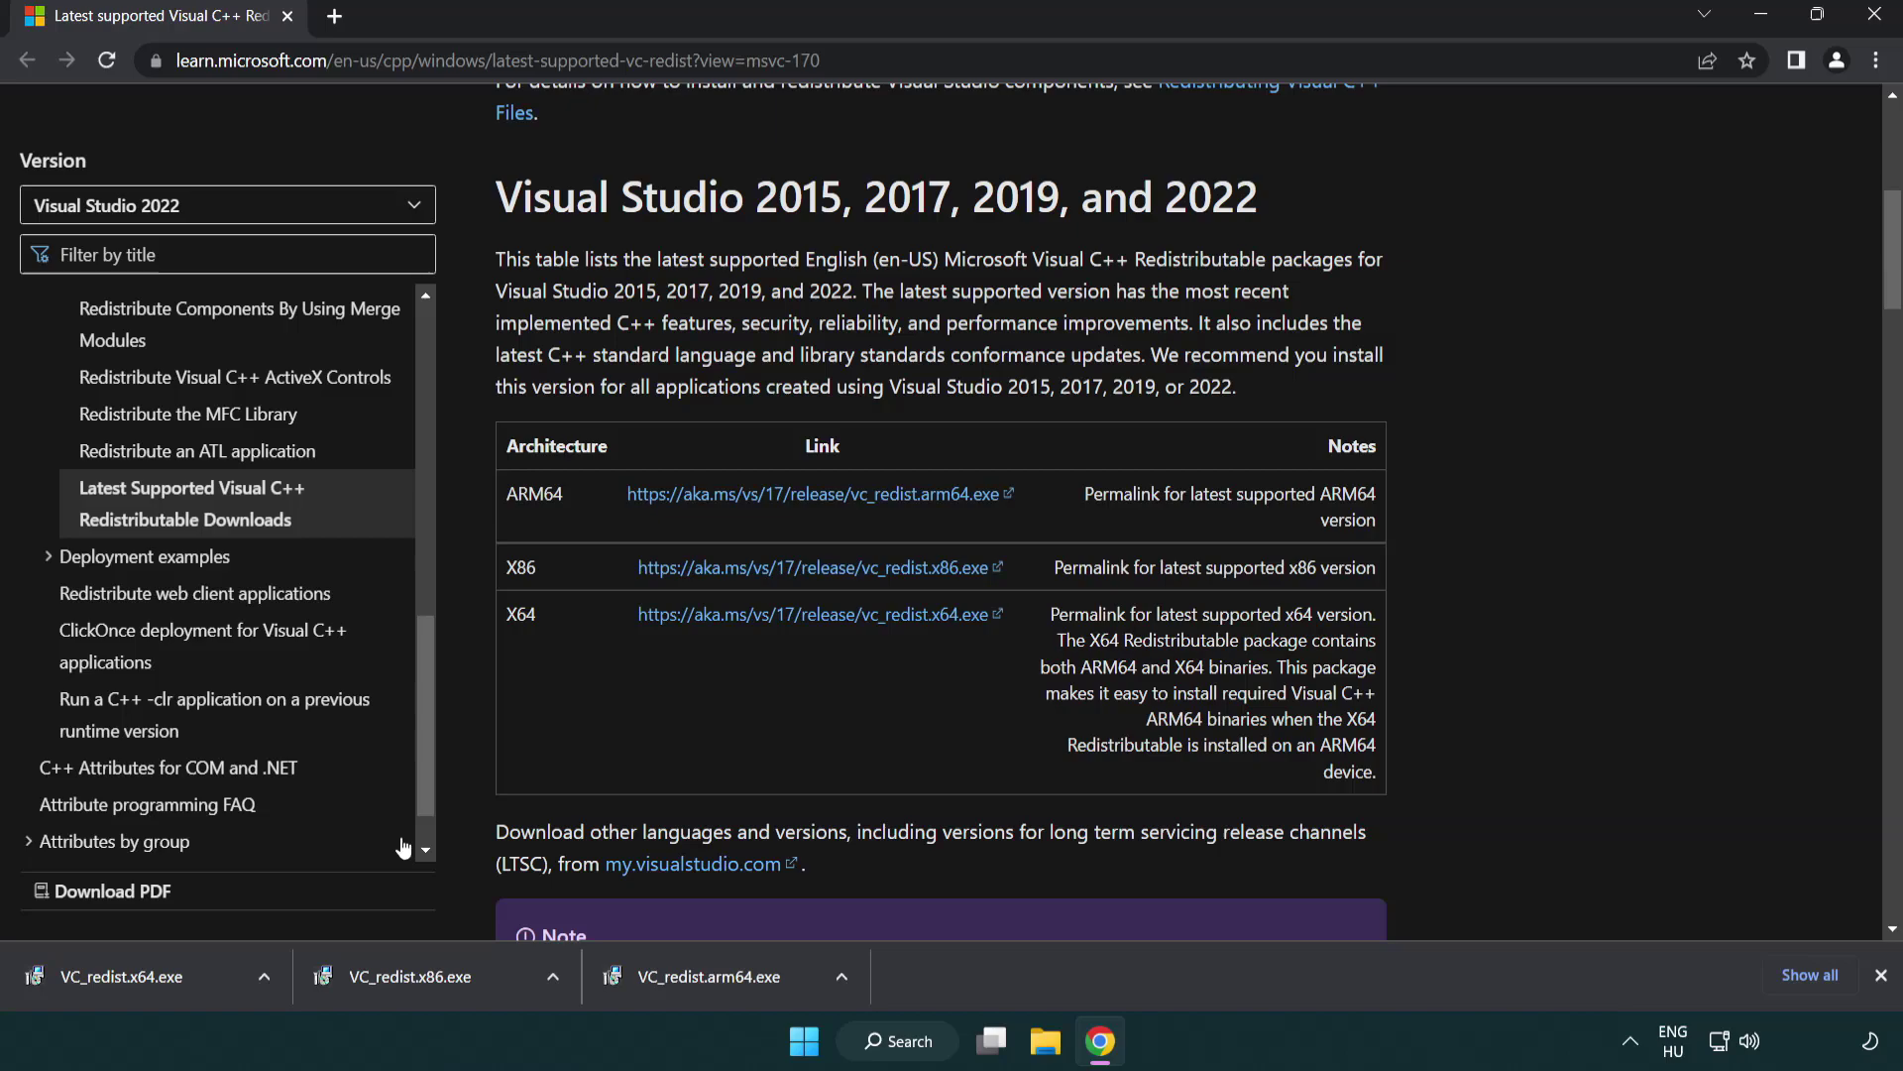
click(143, 976)
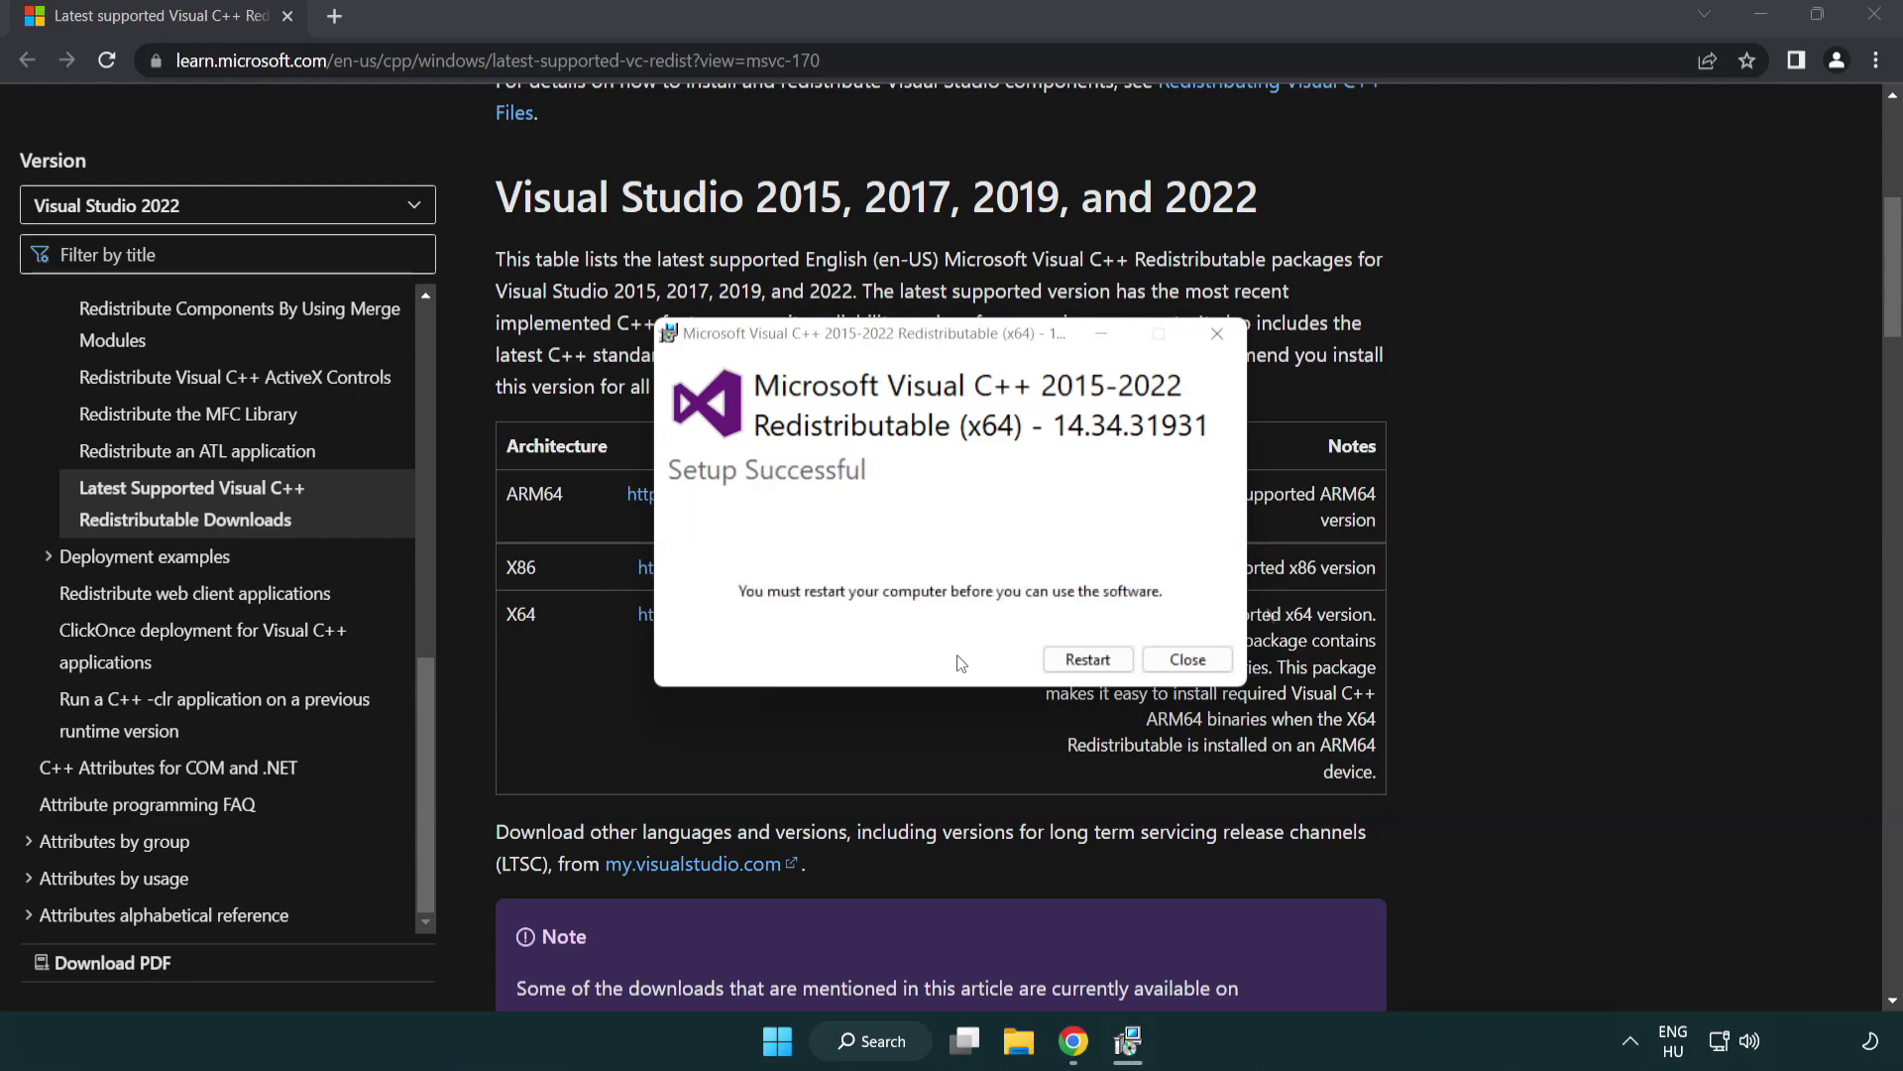
click(1188, 660)
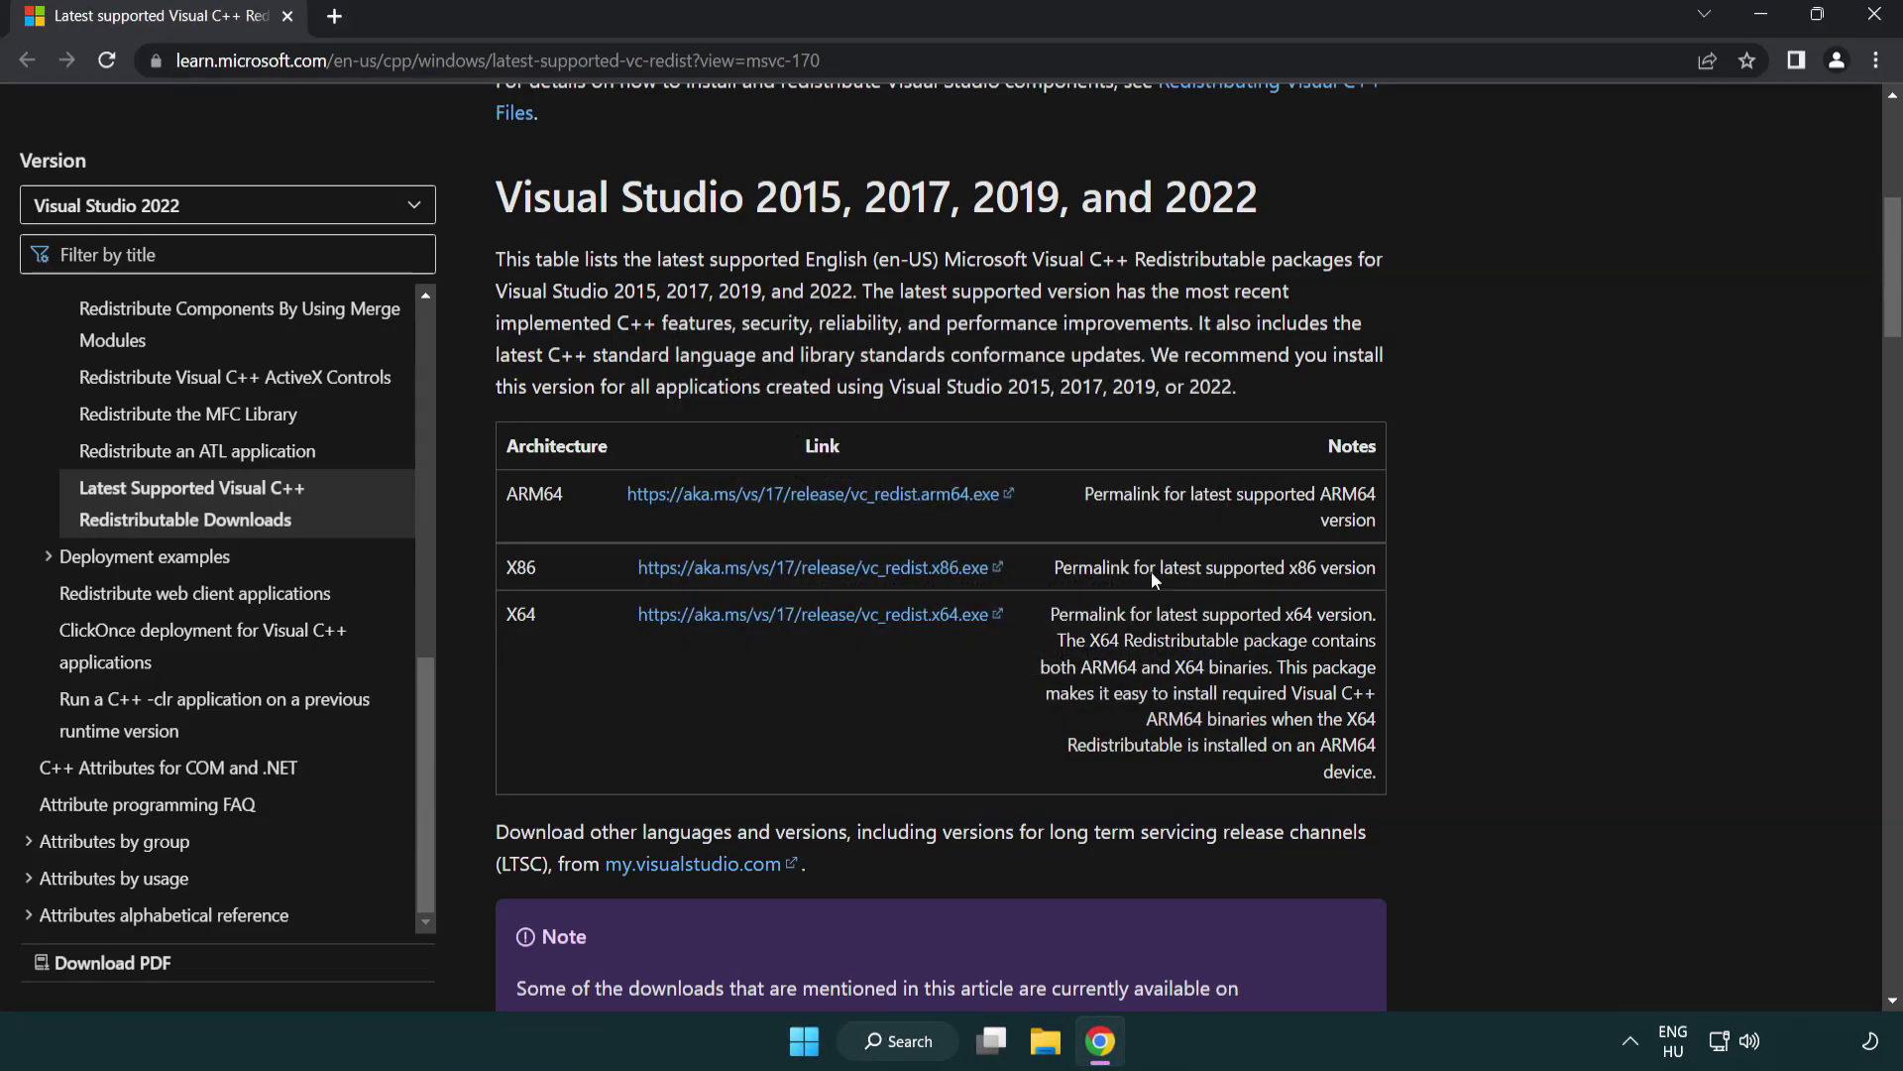
- Close Chrome, search for 'cmd', and bring up Command Prompt's extra options
click(1877, 17)
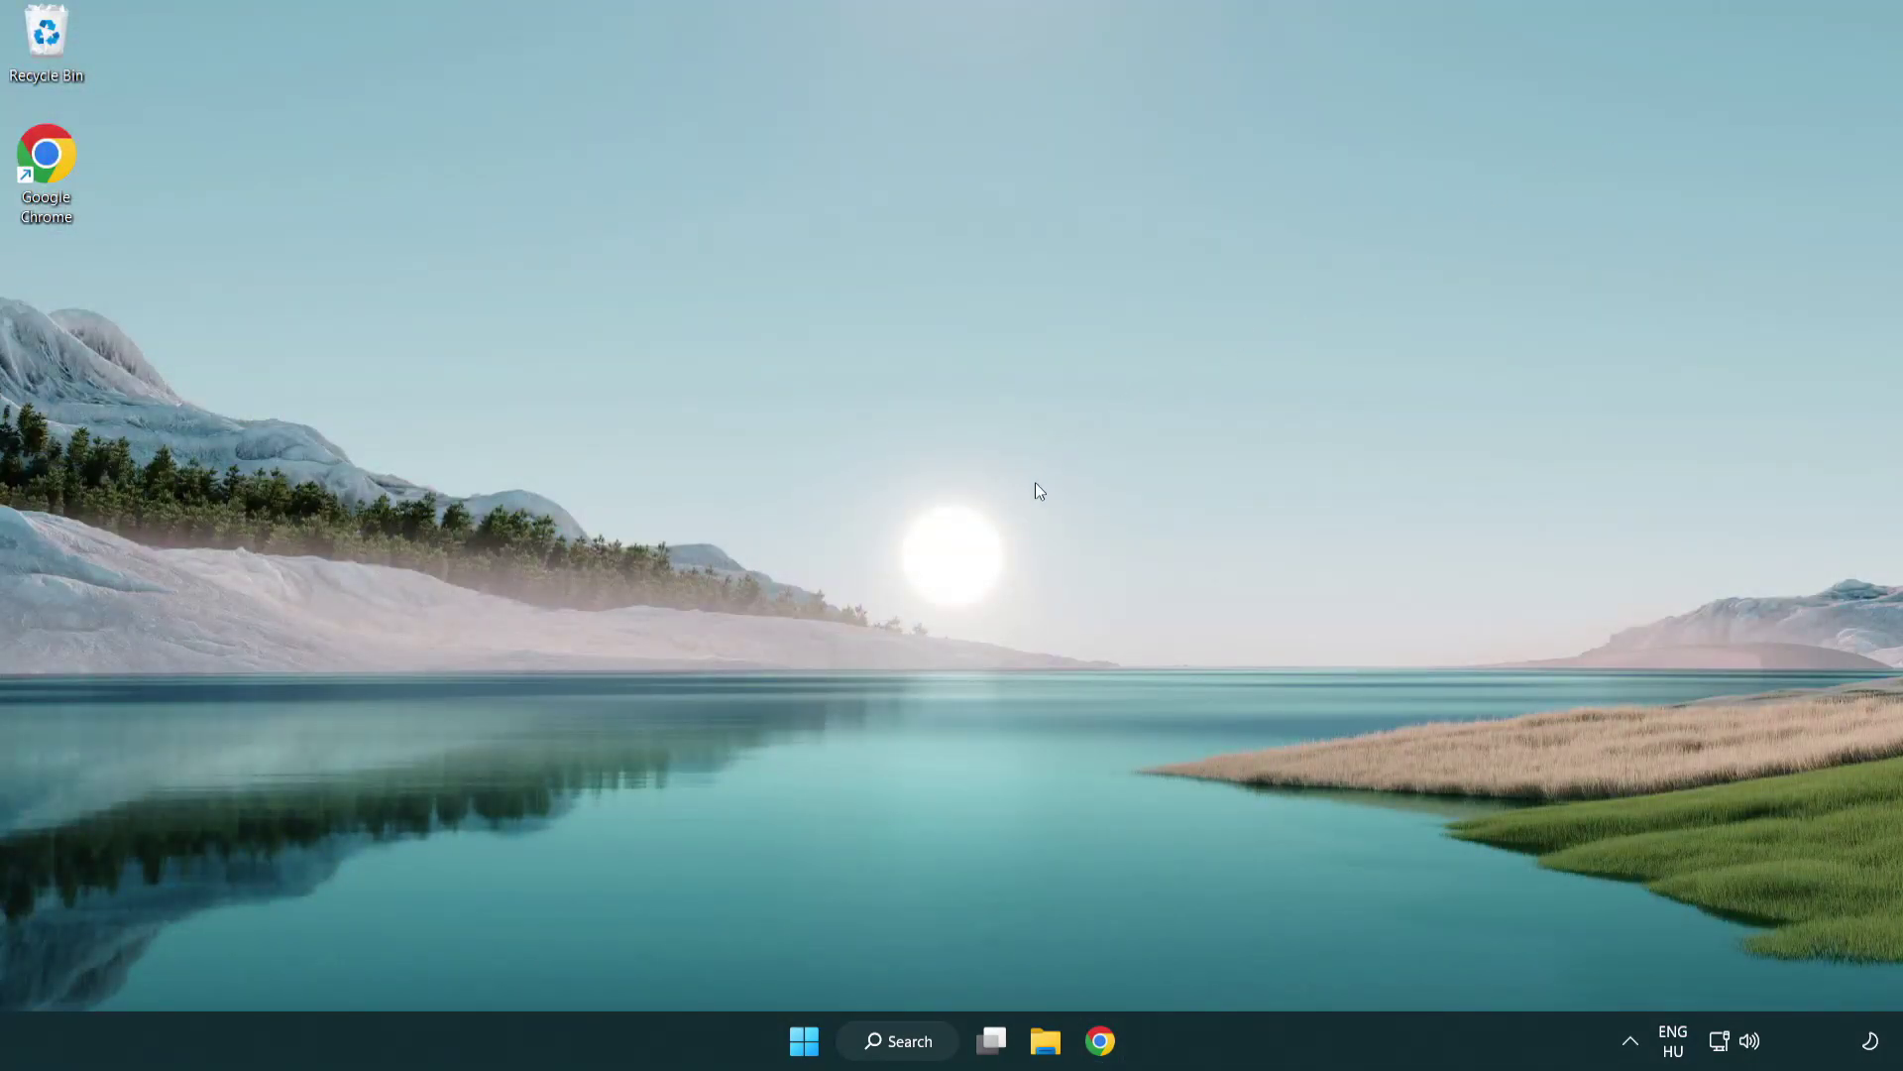
click(886, 1041)
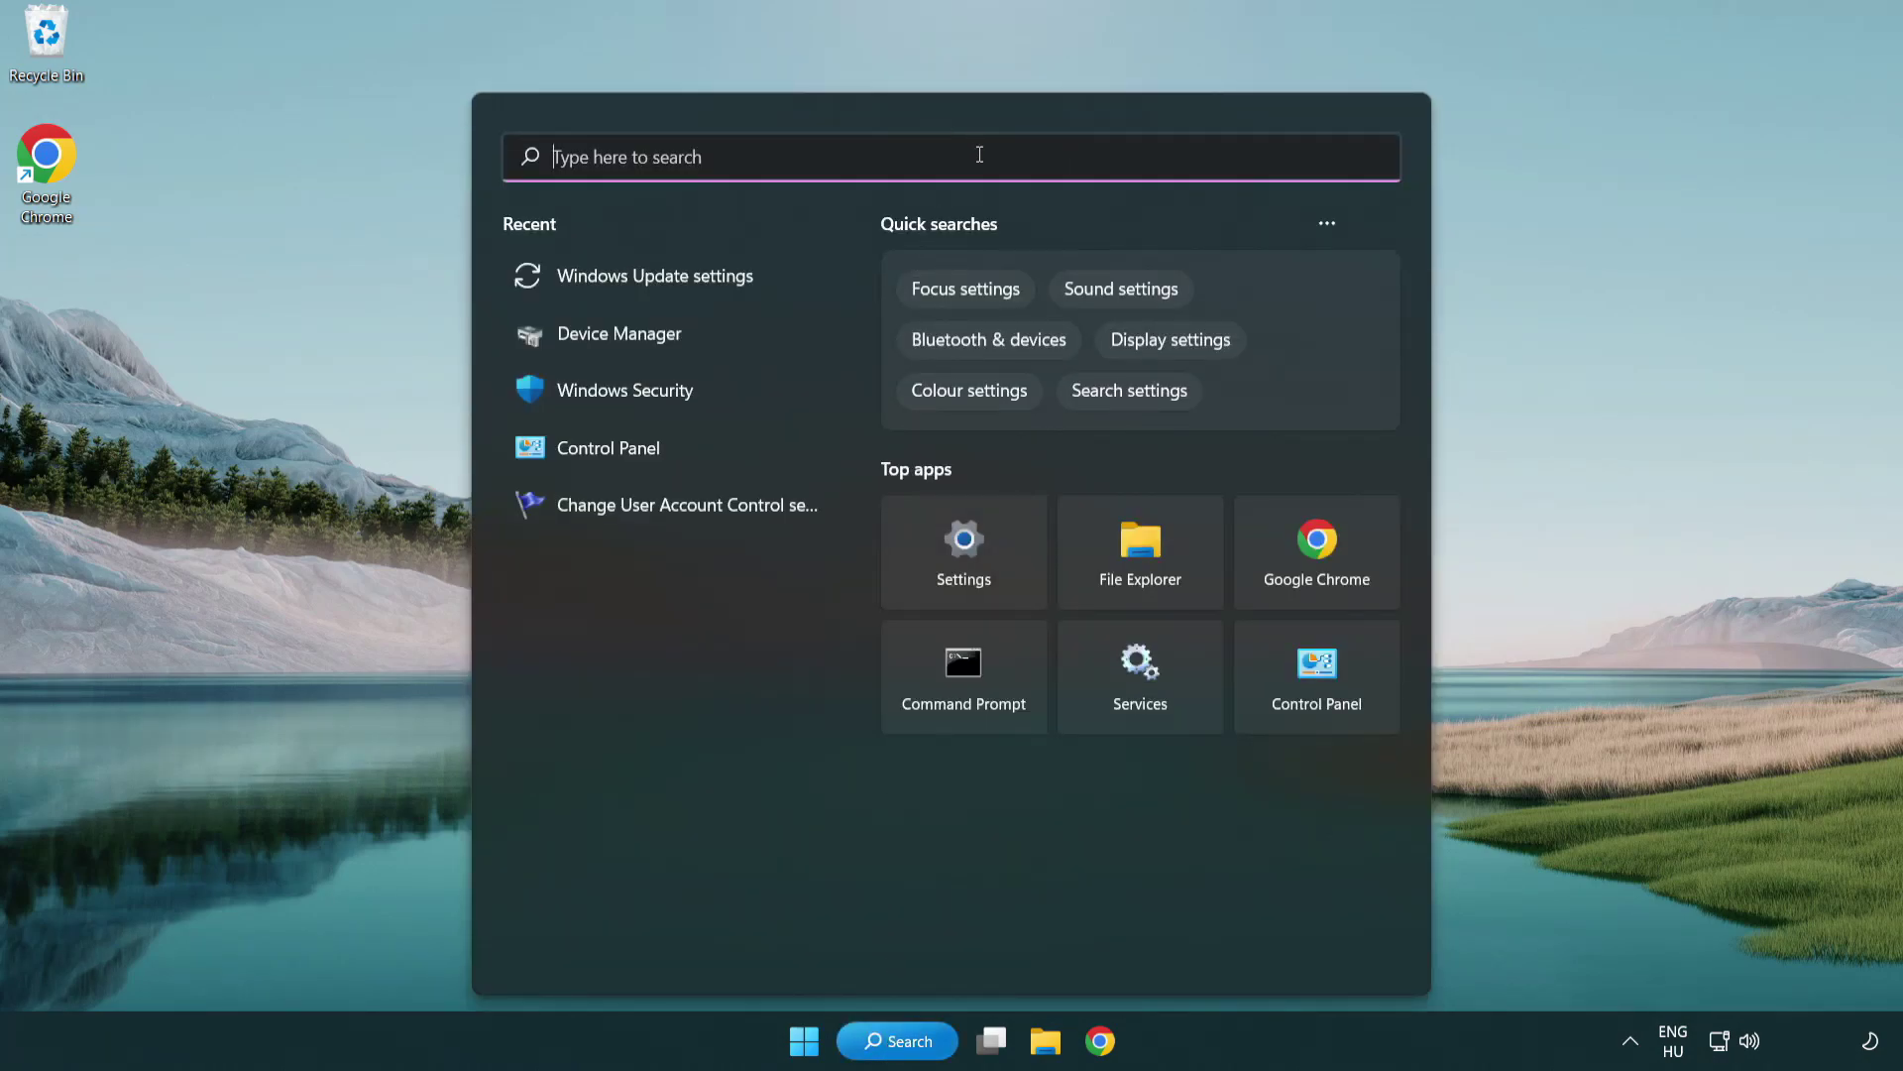
text(cmd)
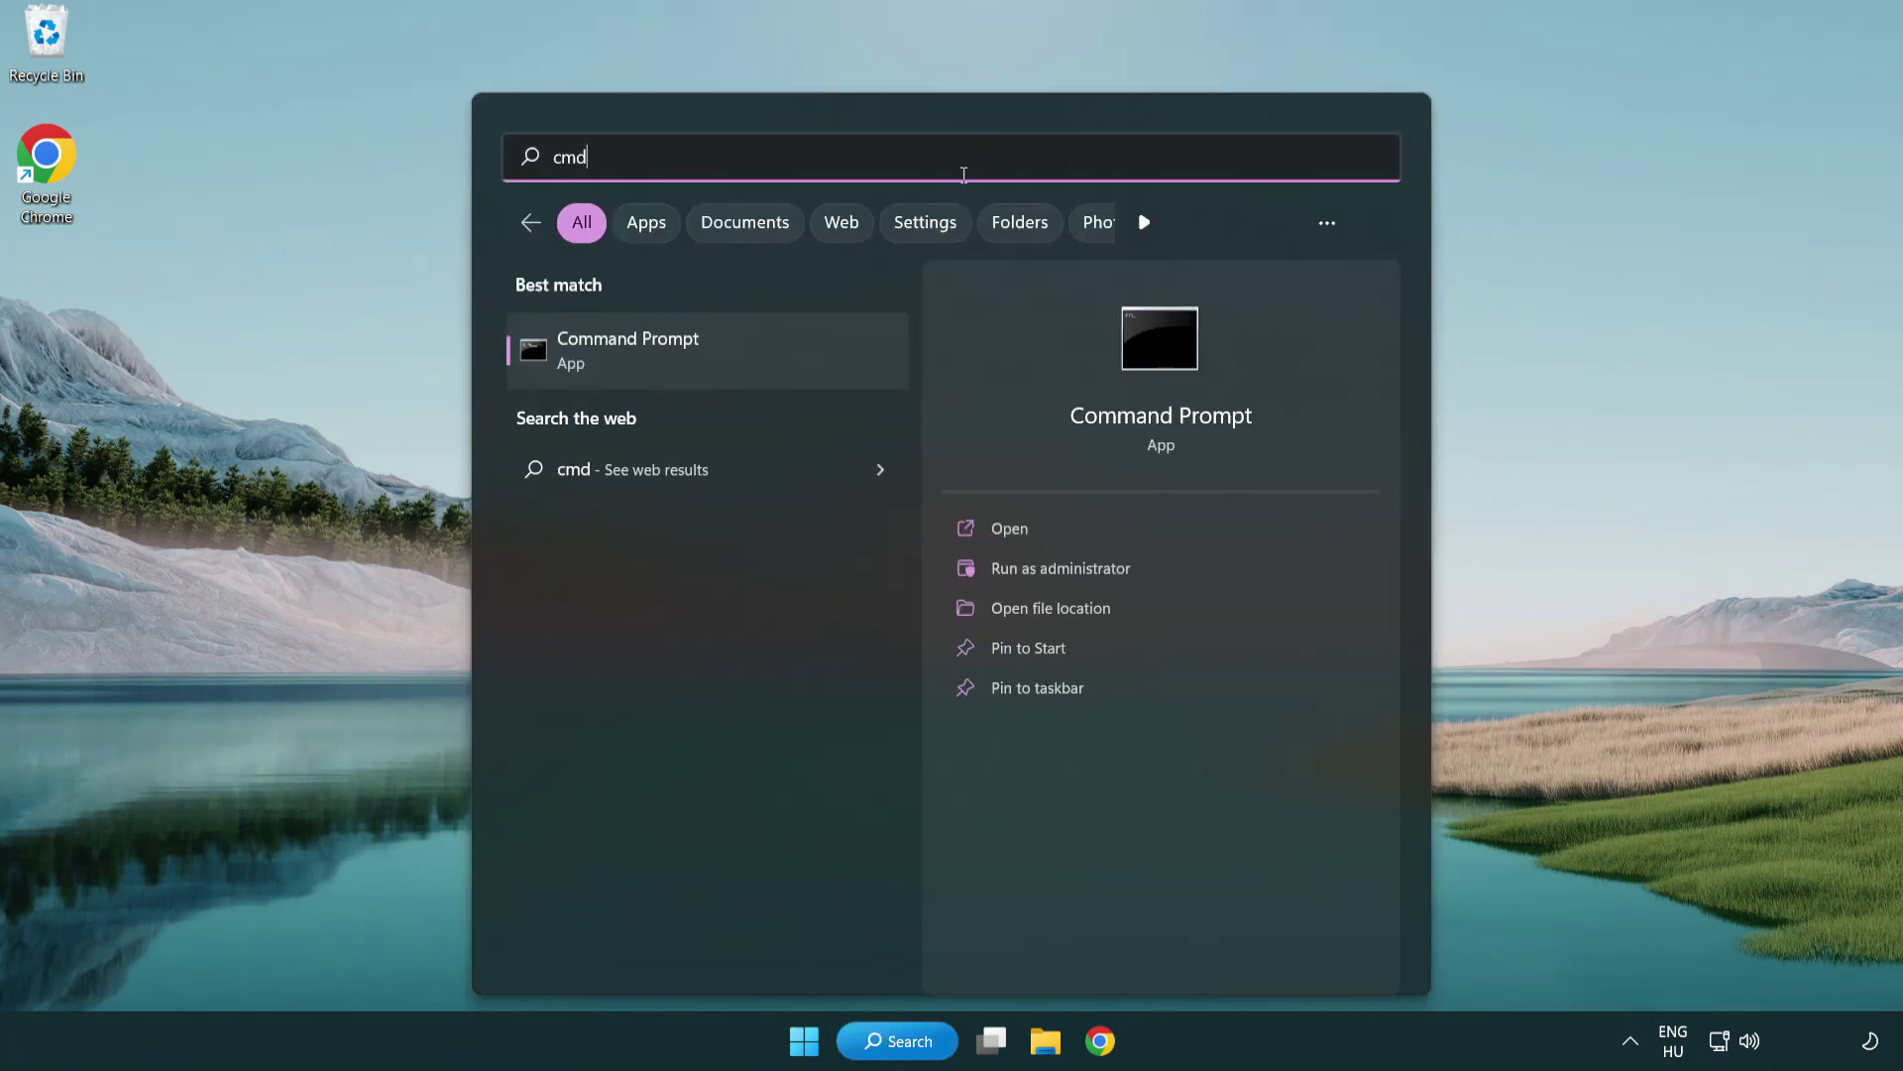
right_click(729, 360)
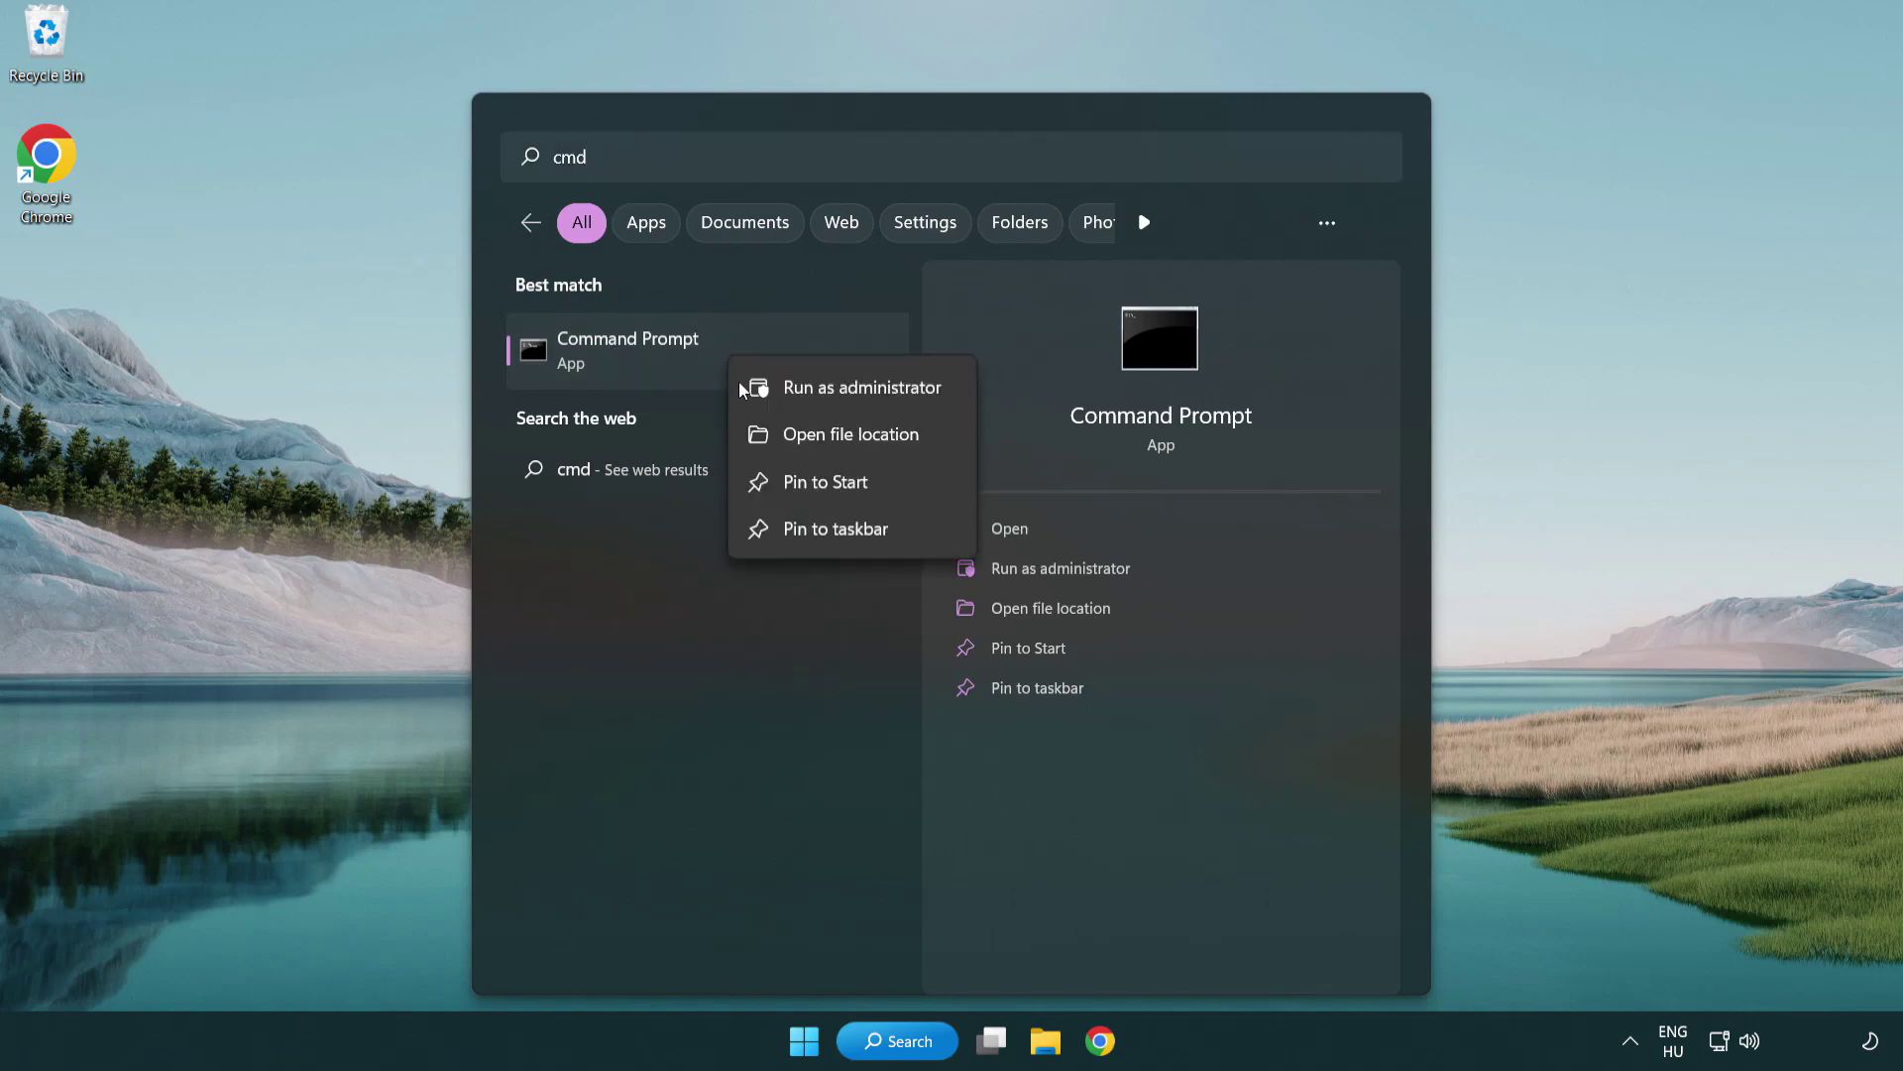
- Run sfc /scannow in an administrator Command Prompt
click(859, 389)
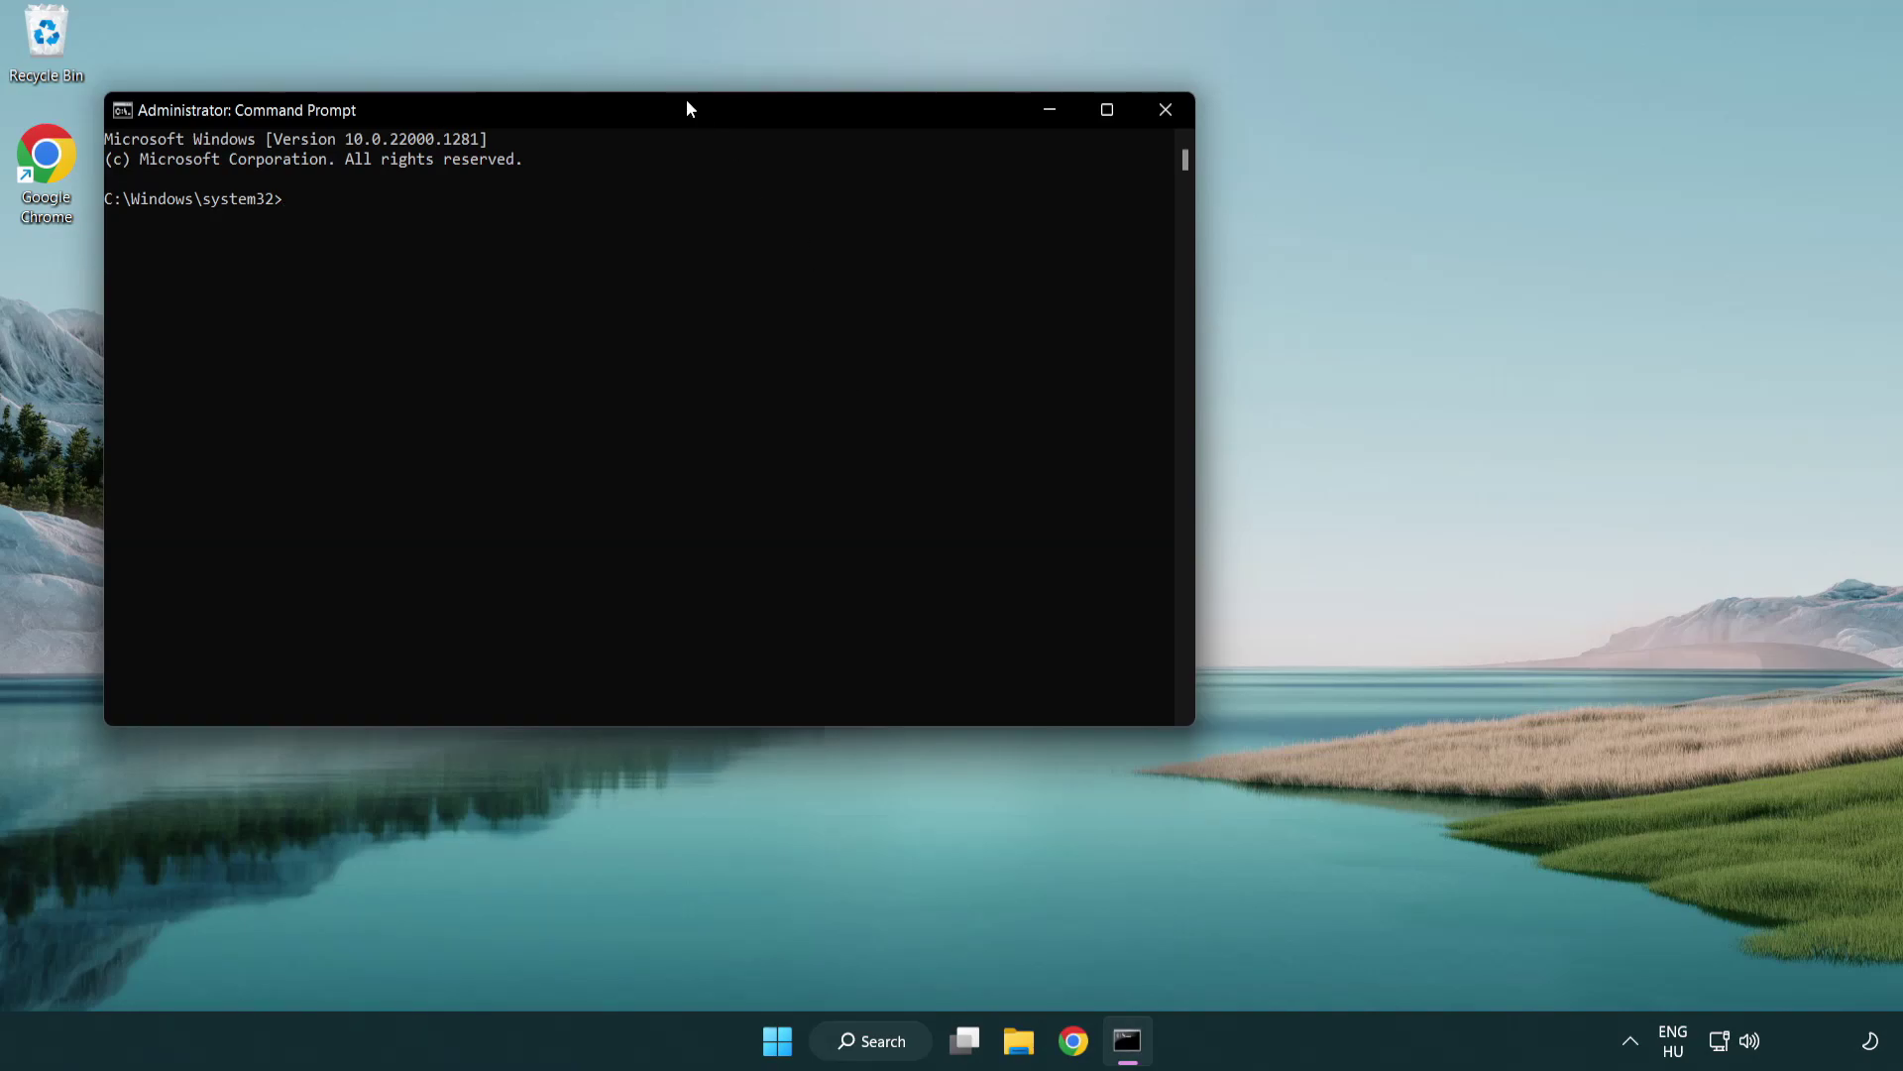
drag(687, 102, 959, 195)
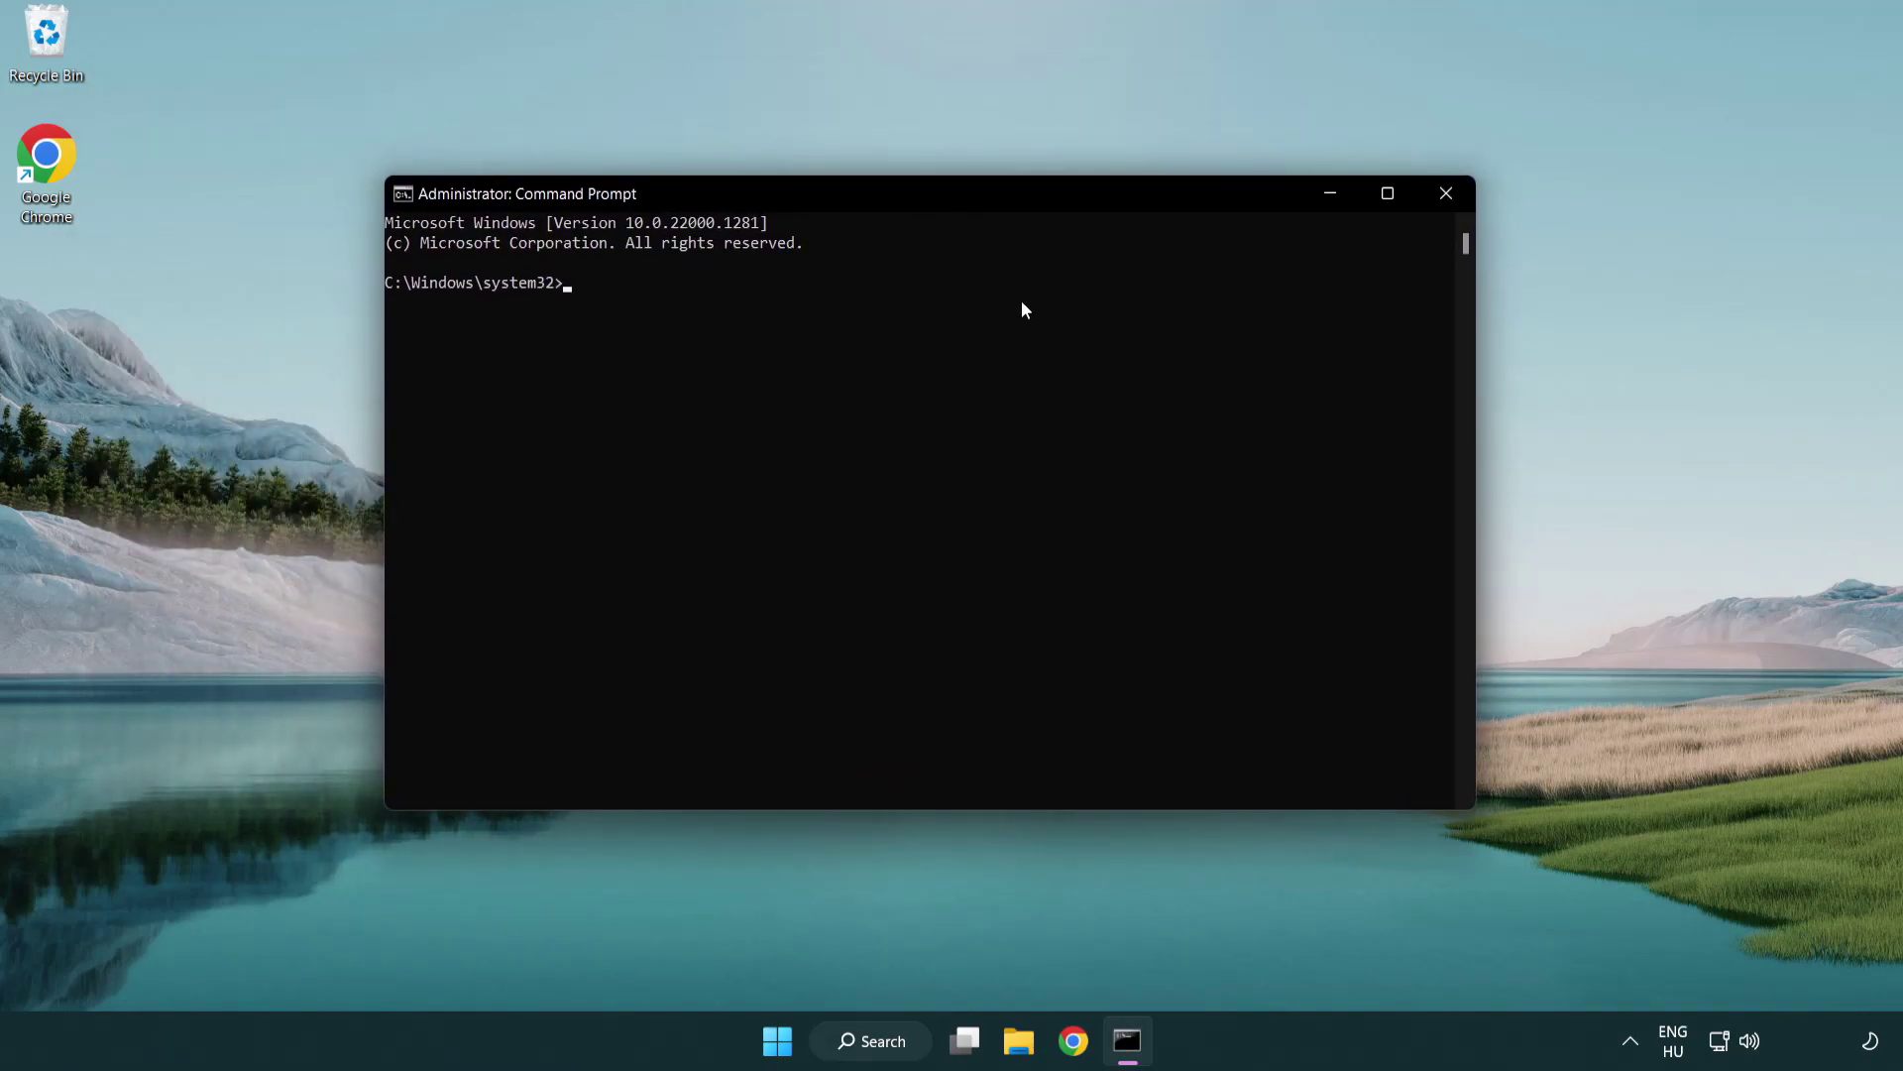
text(sfc)
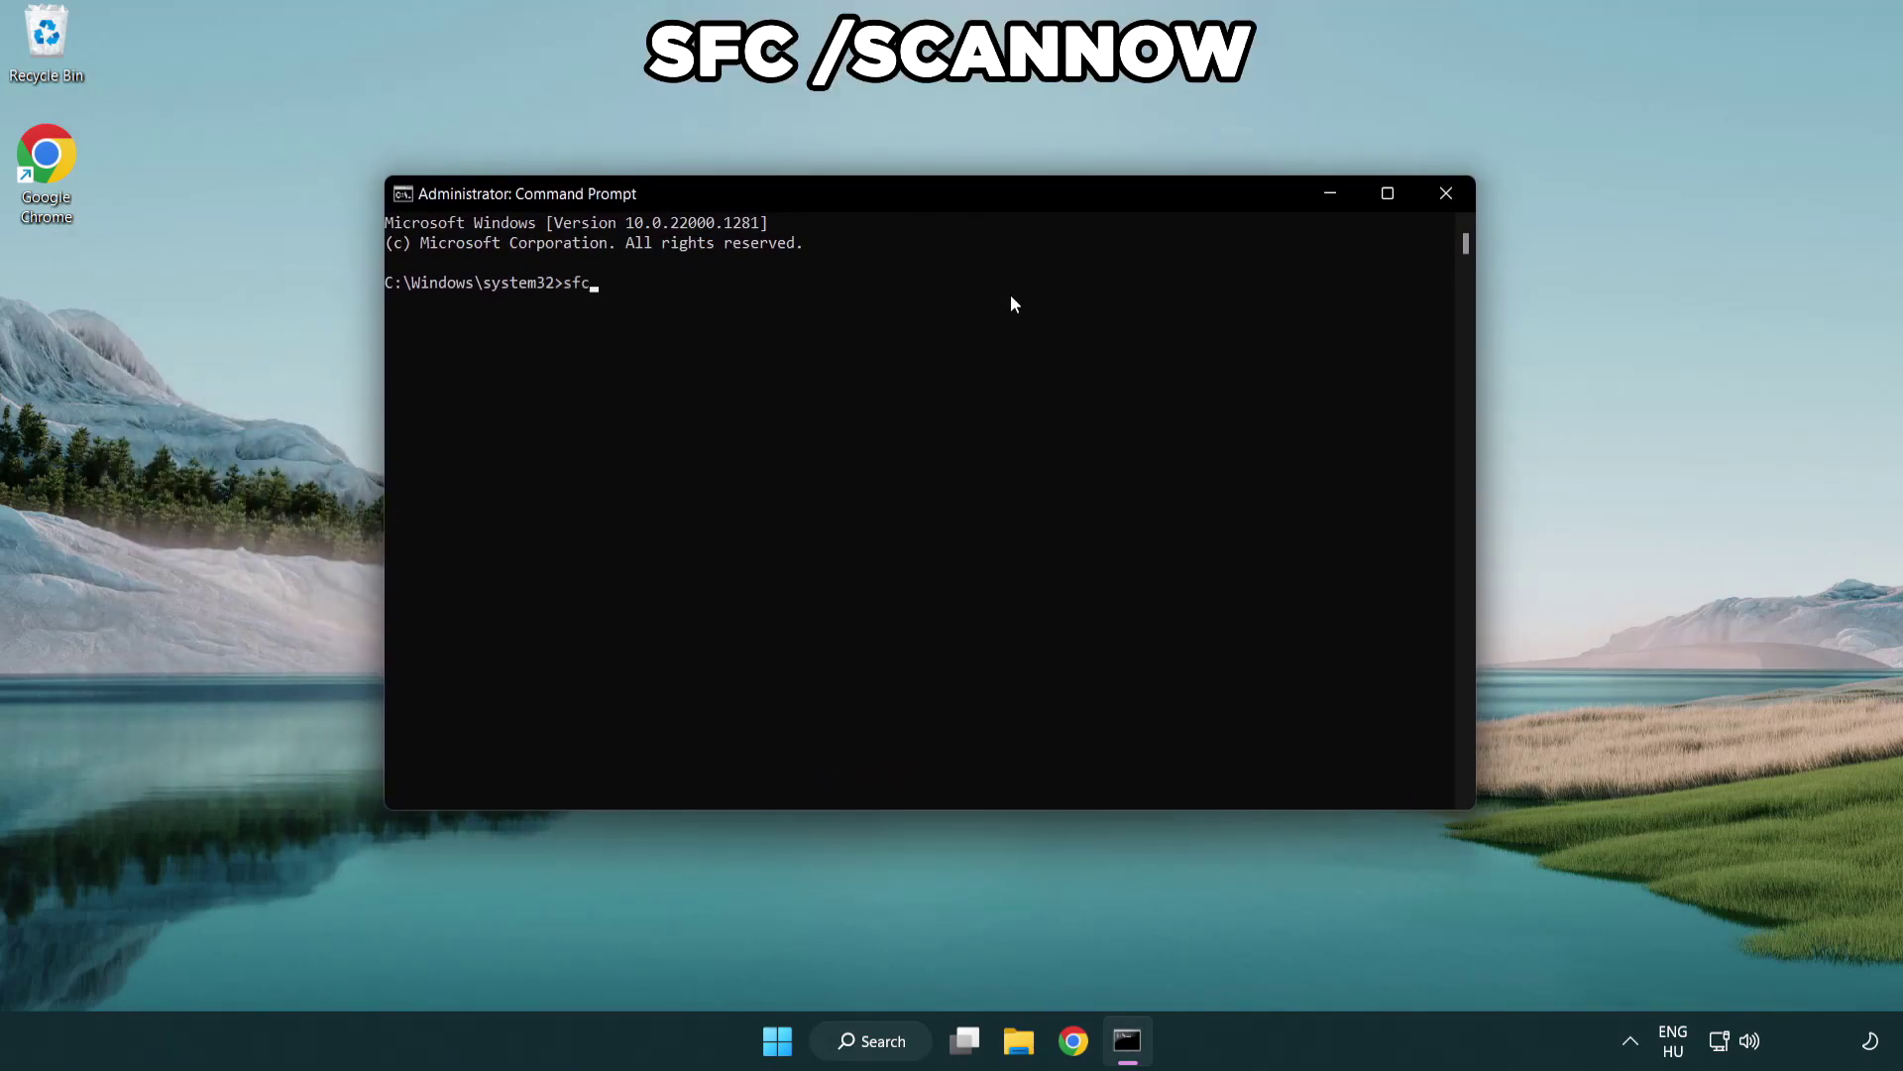
text( /scannow)
key(Return)
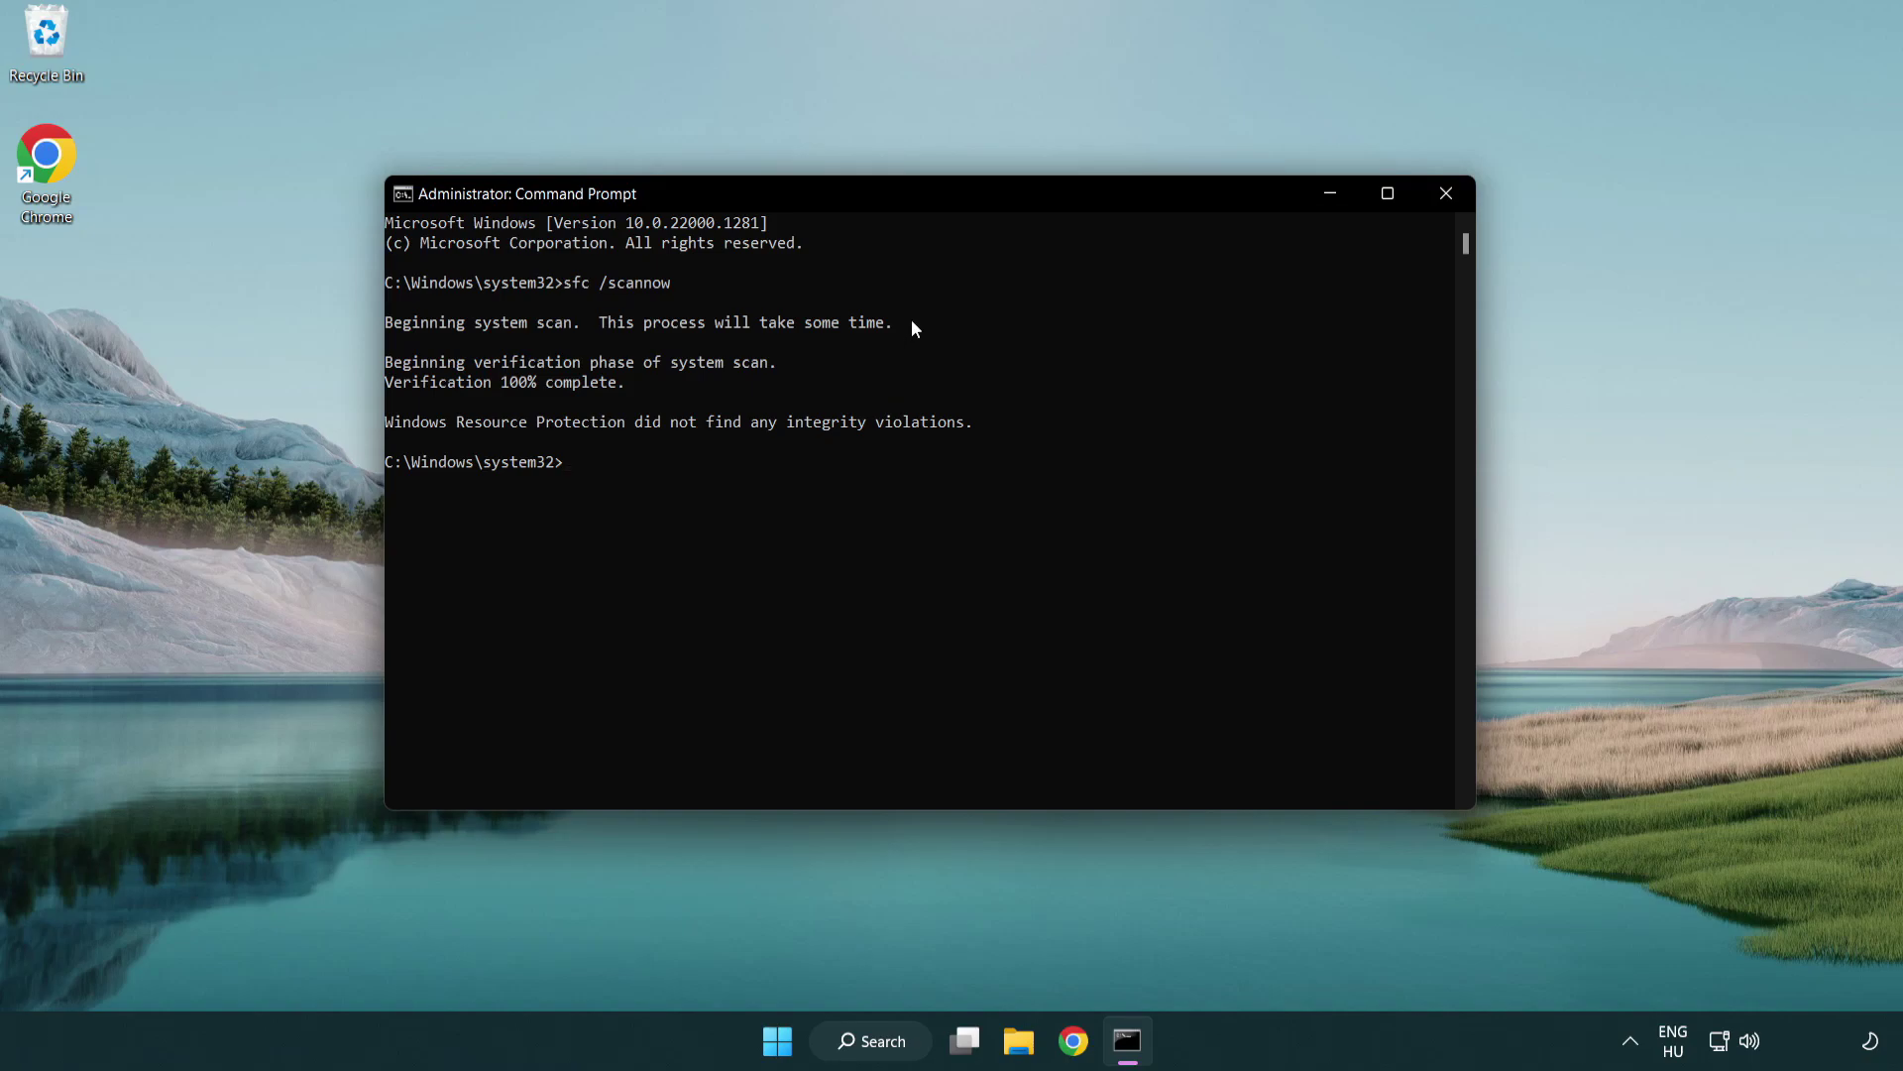
click(1453, 199)
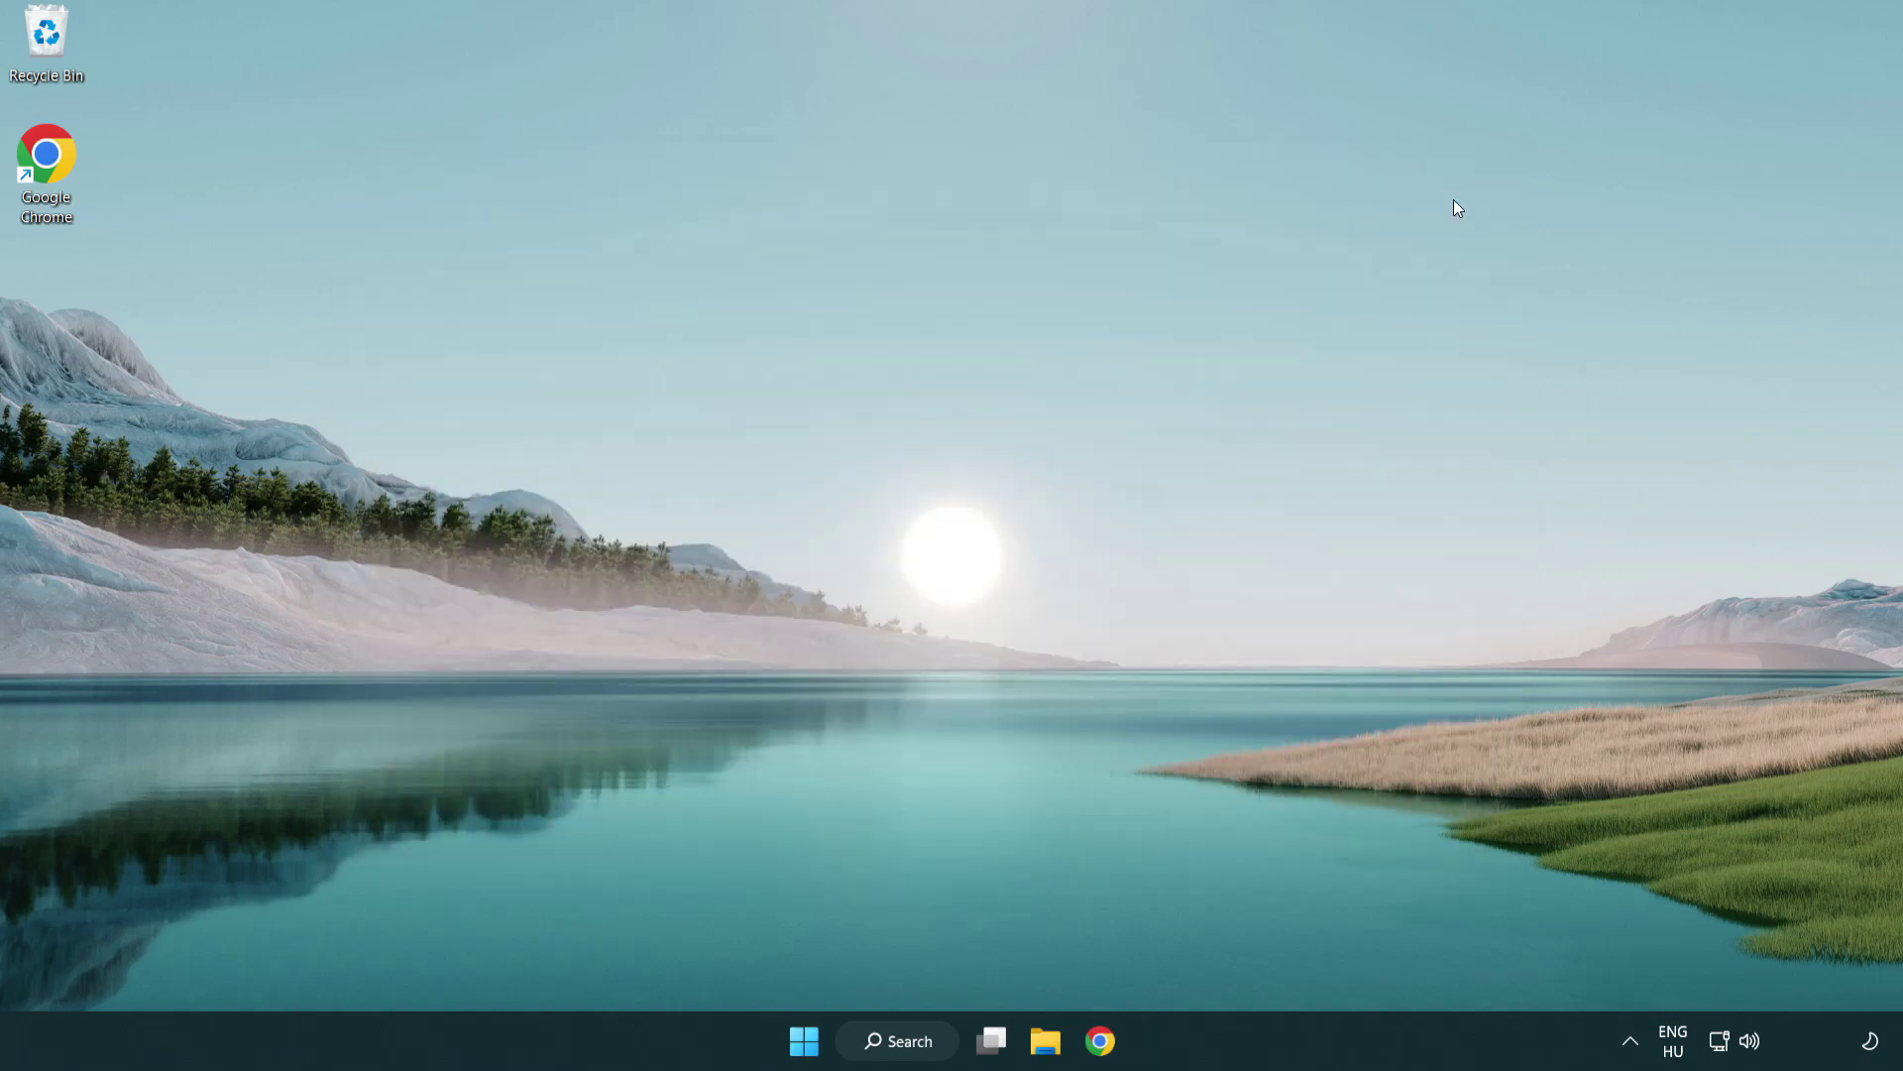
click(803, 1040)
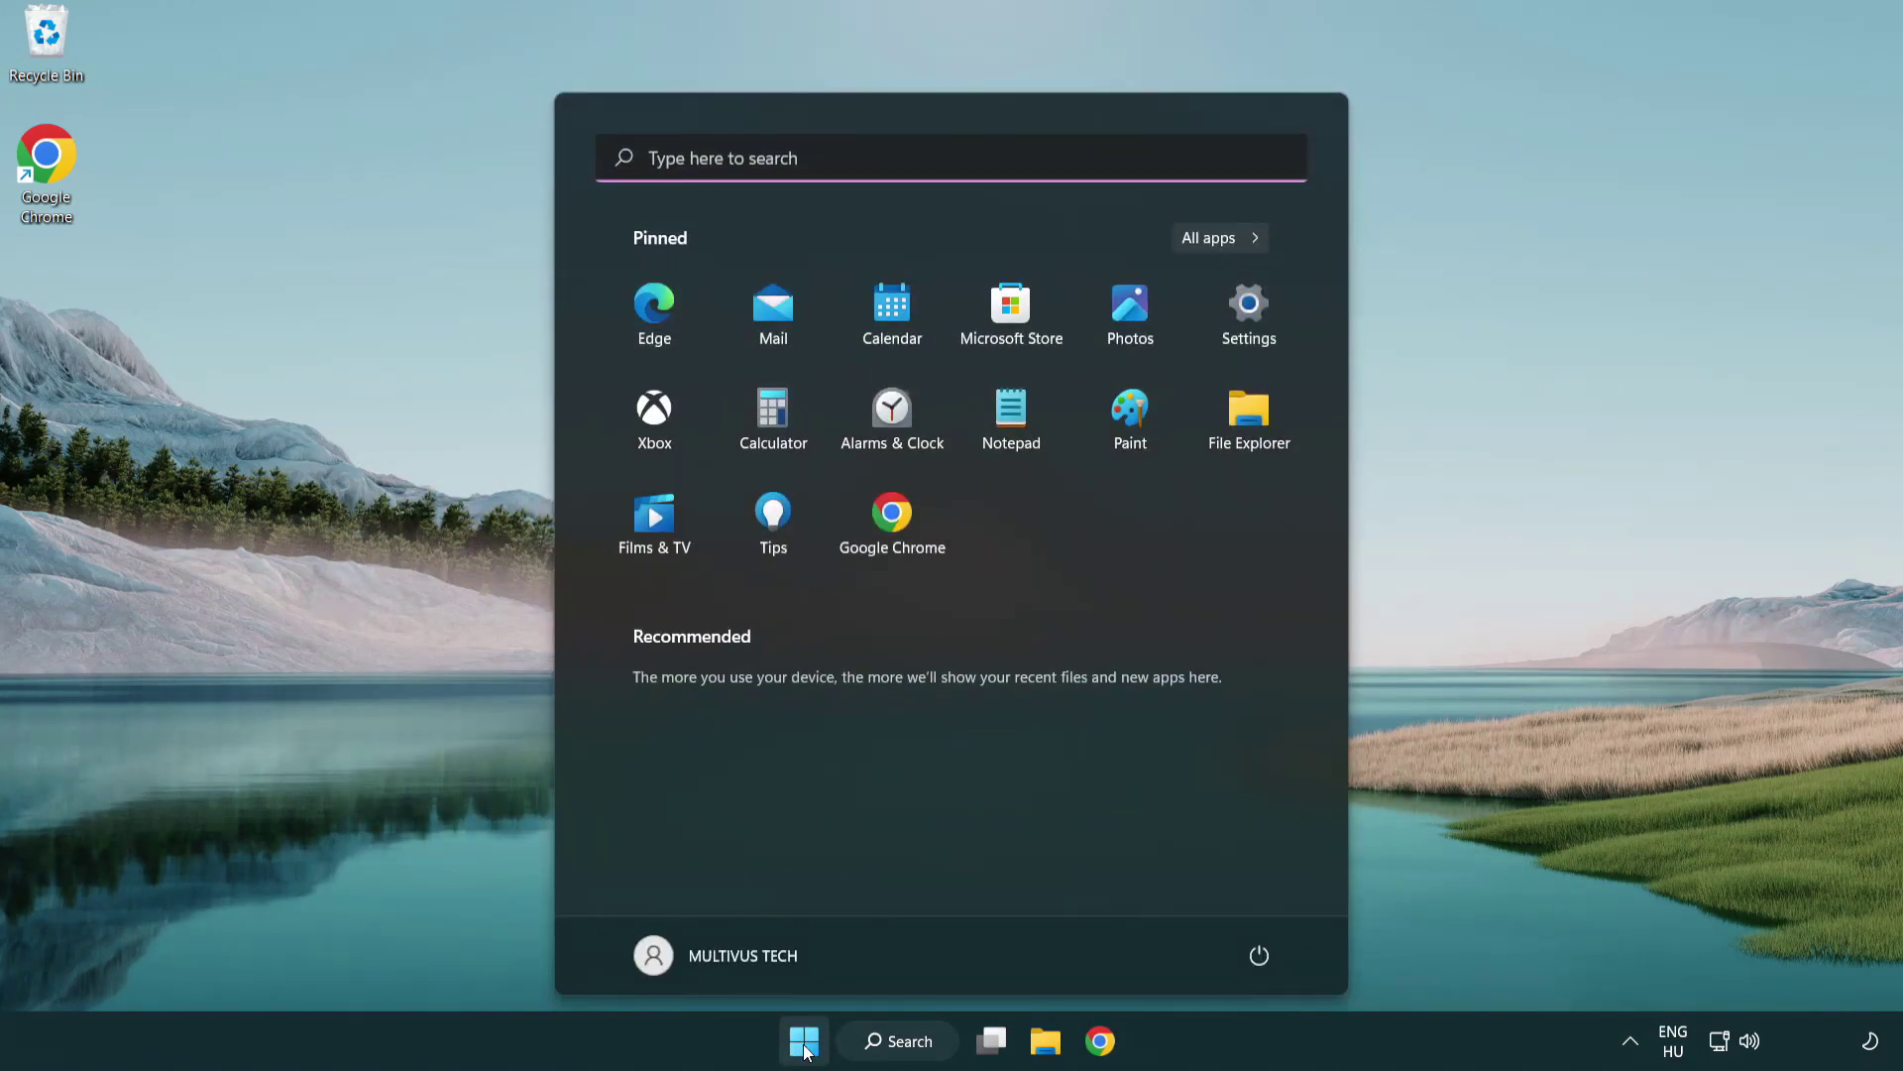
click(1261, 951)
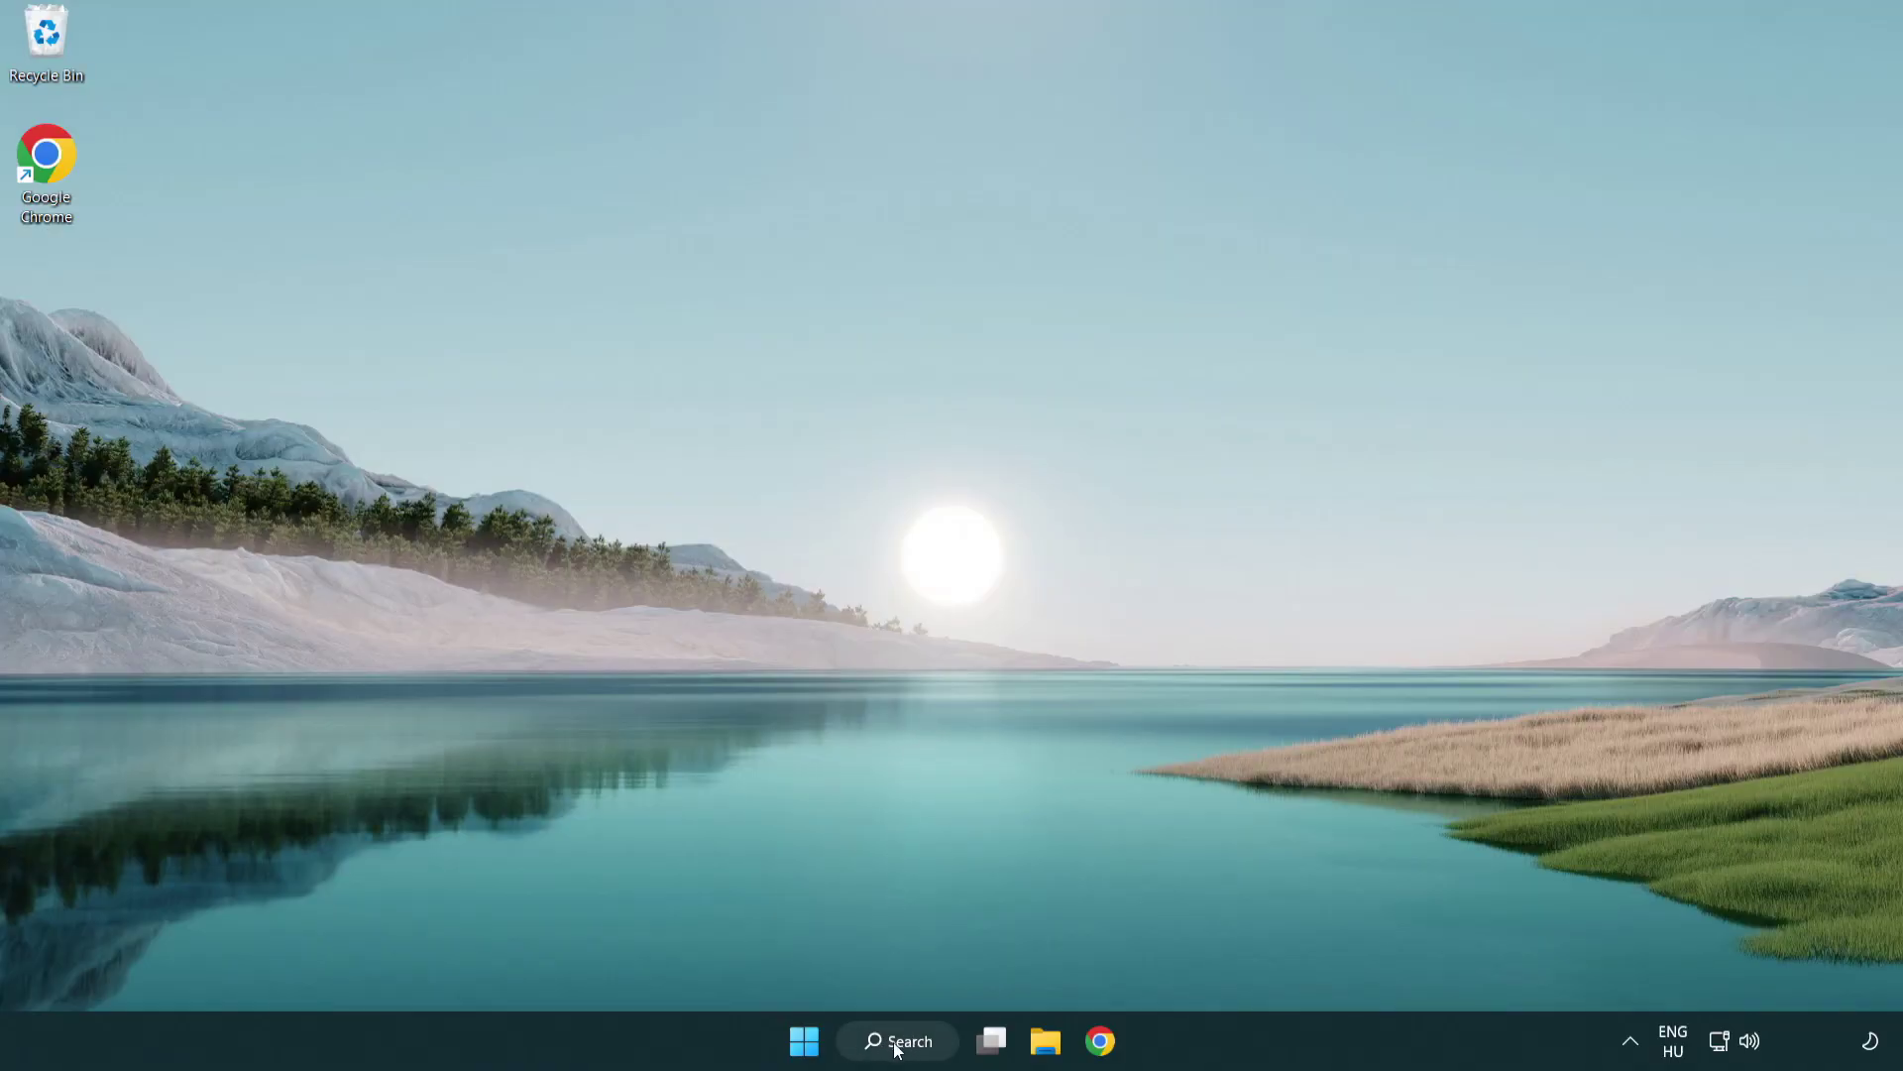
- Search Windows for 'security' to find the Windows Security app
click(902, 1053)
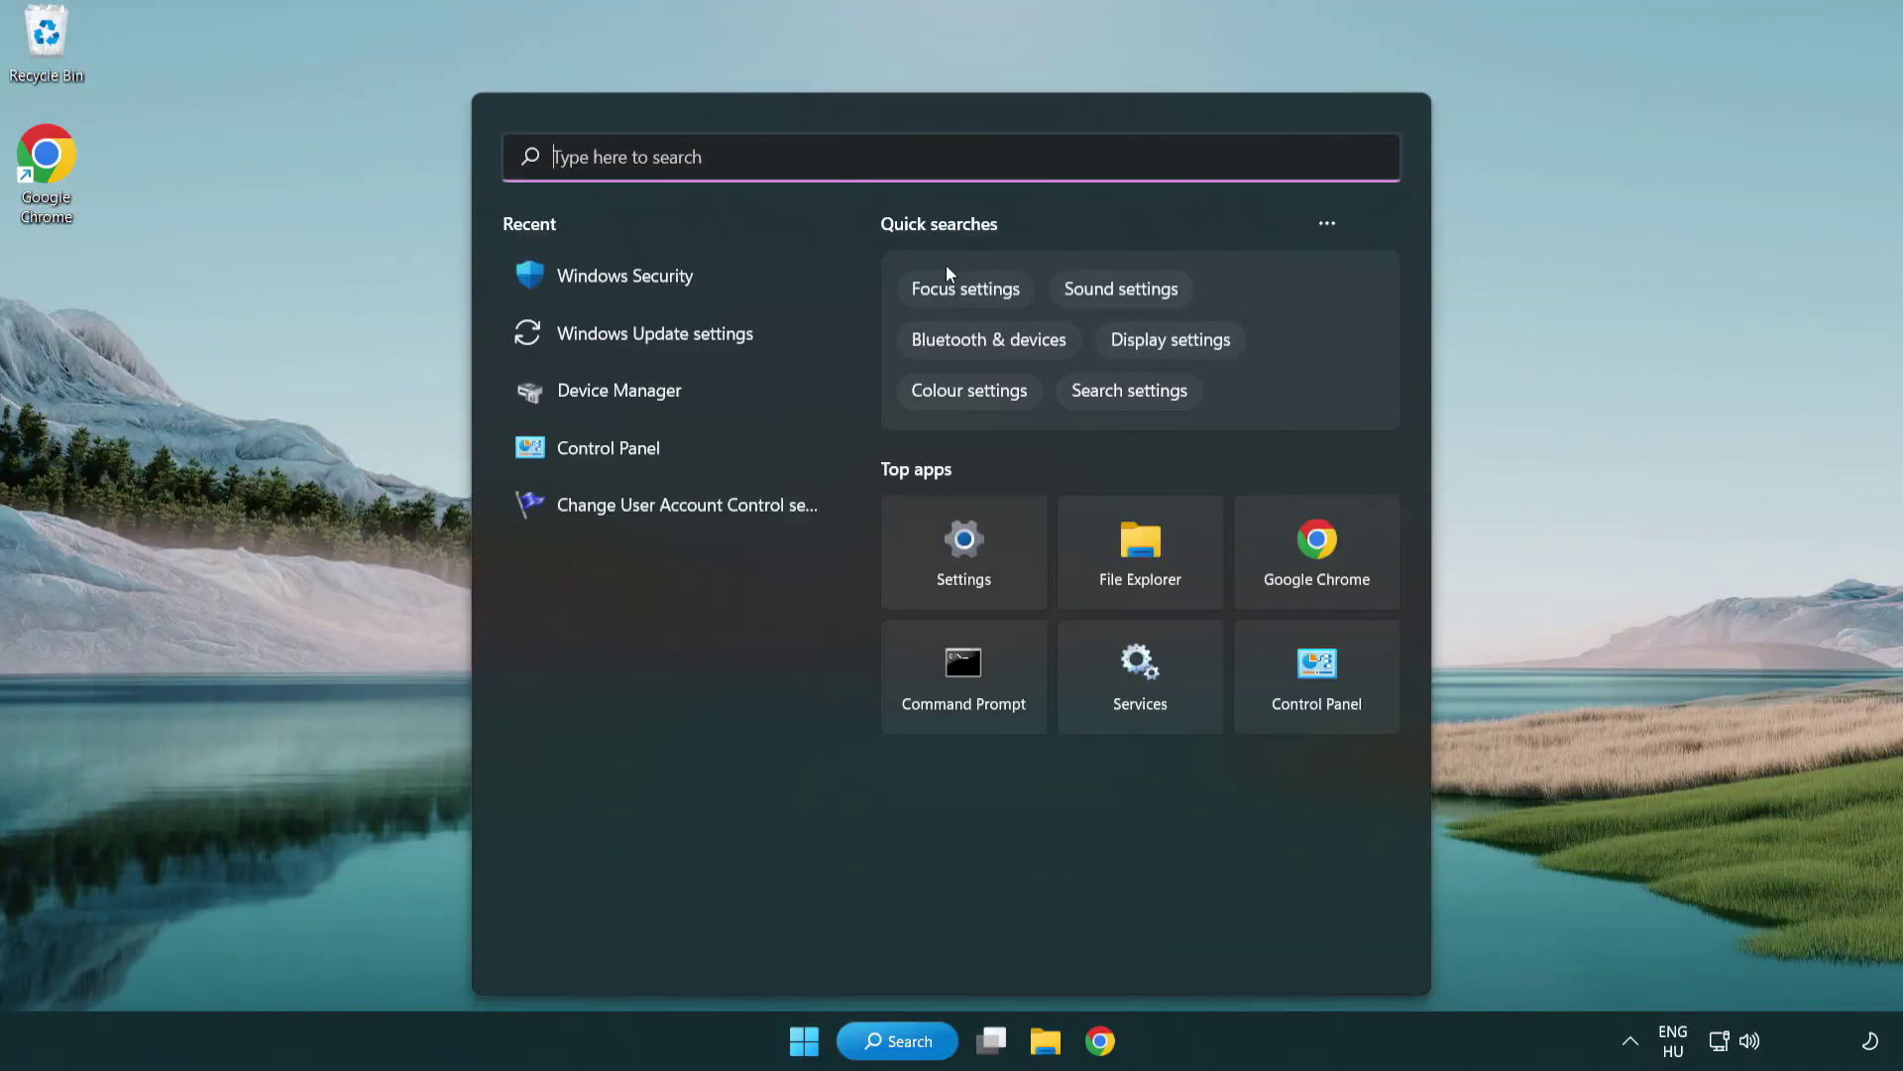
text(sec)
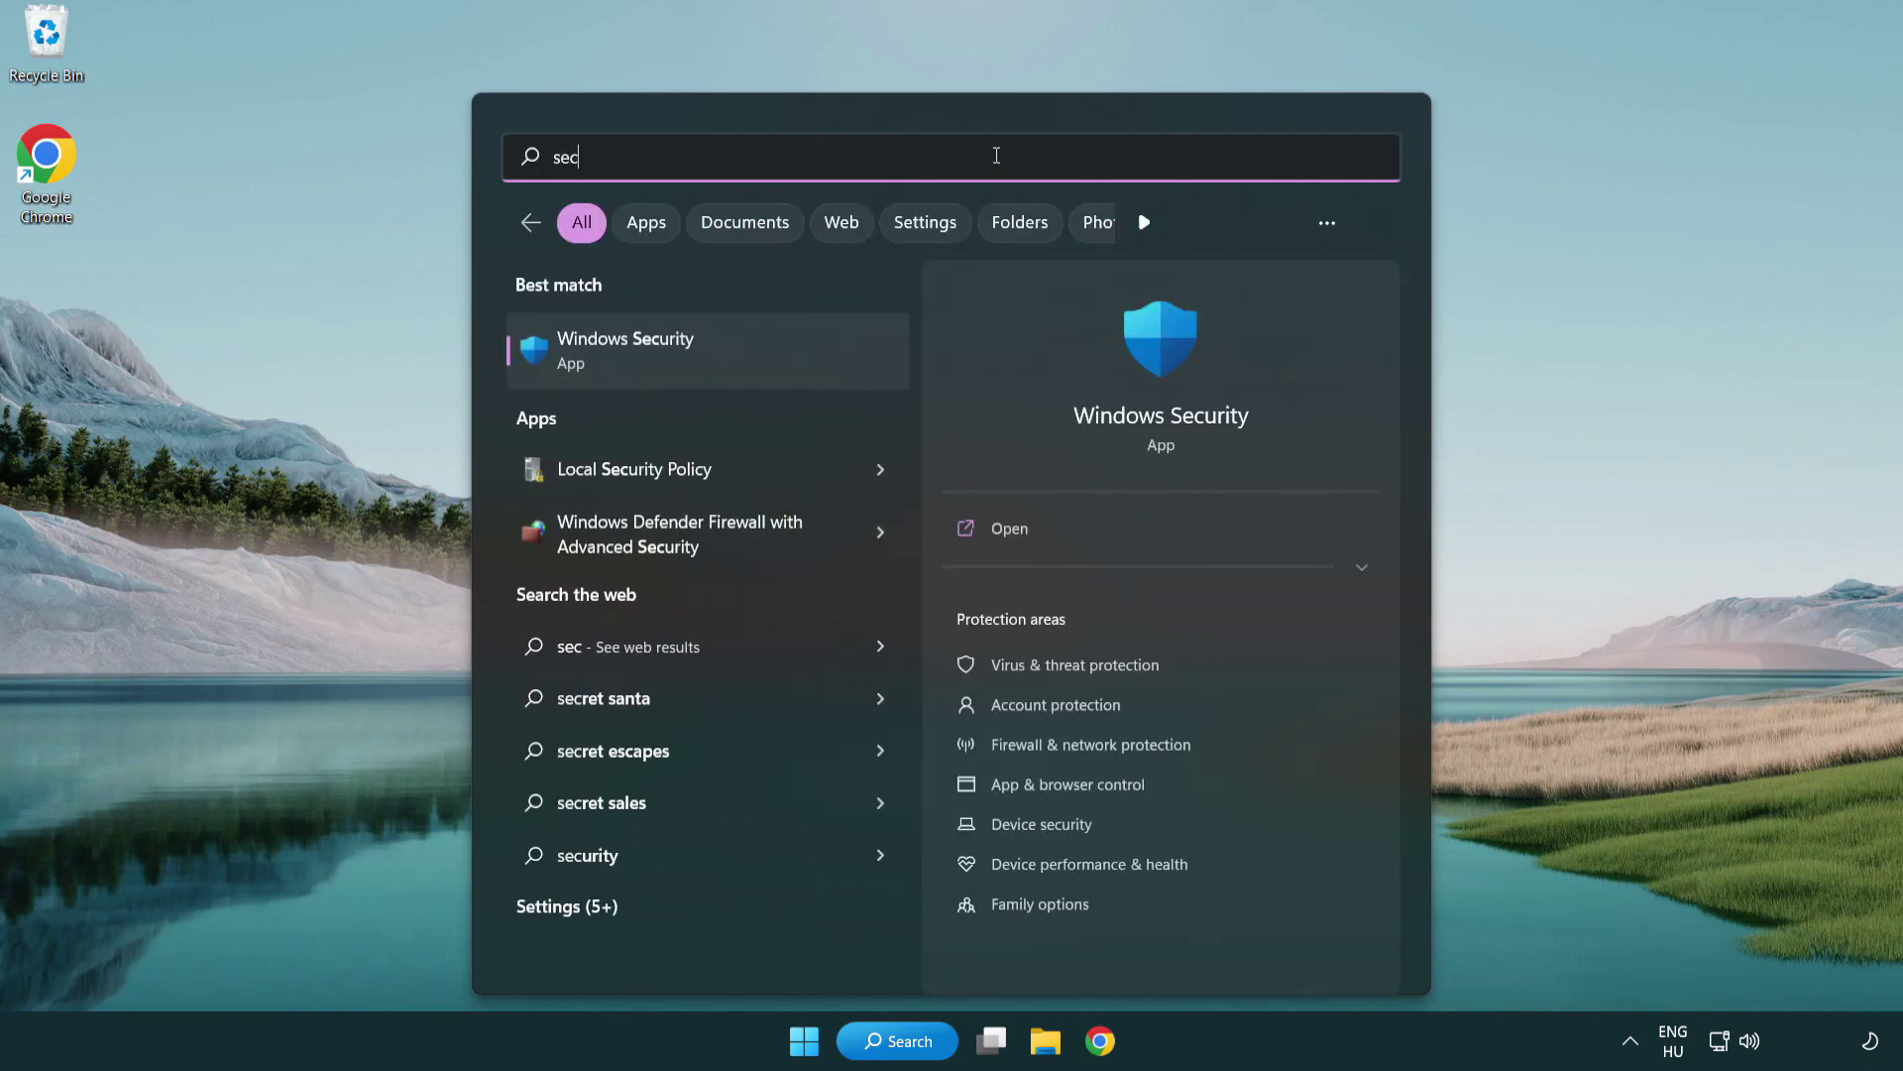
text(uri)
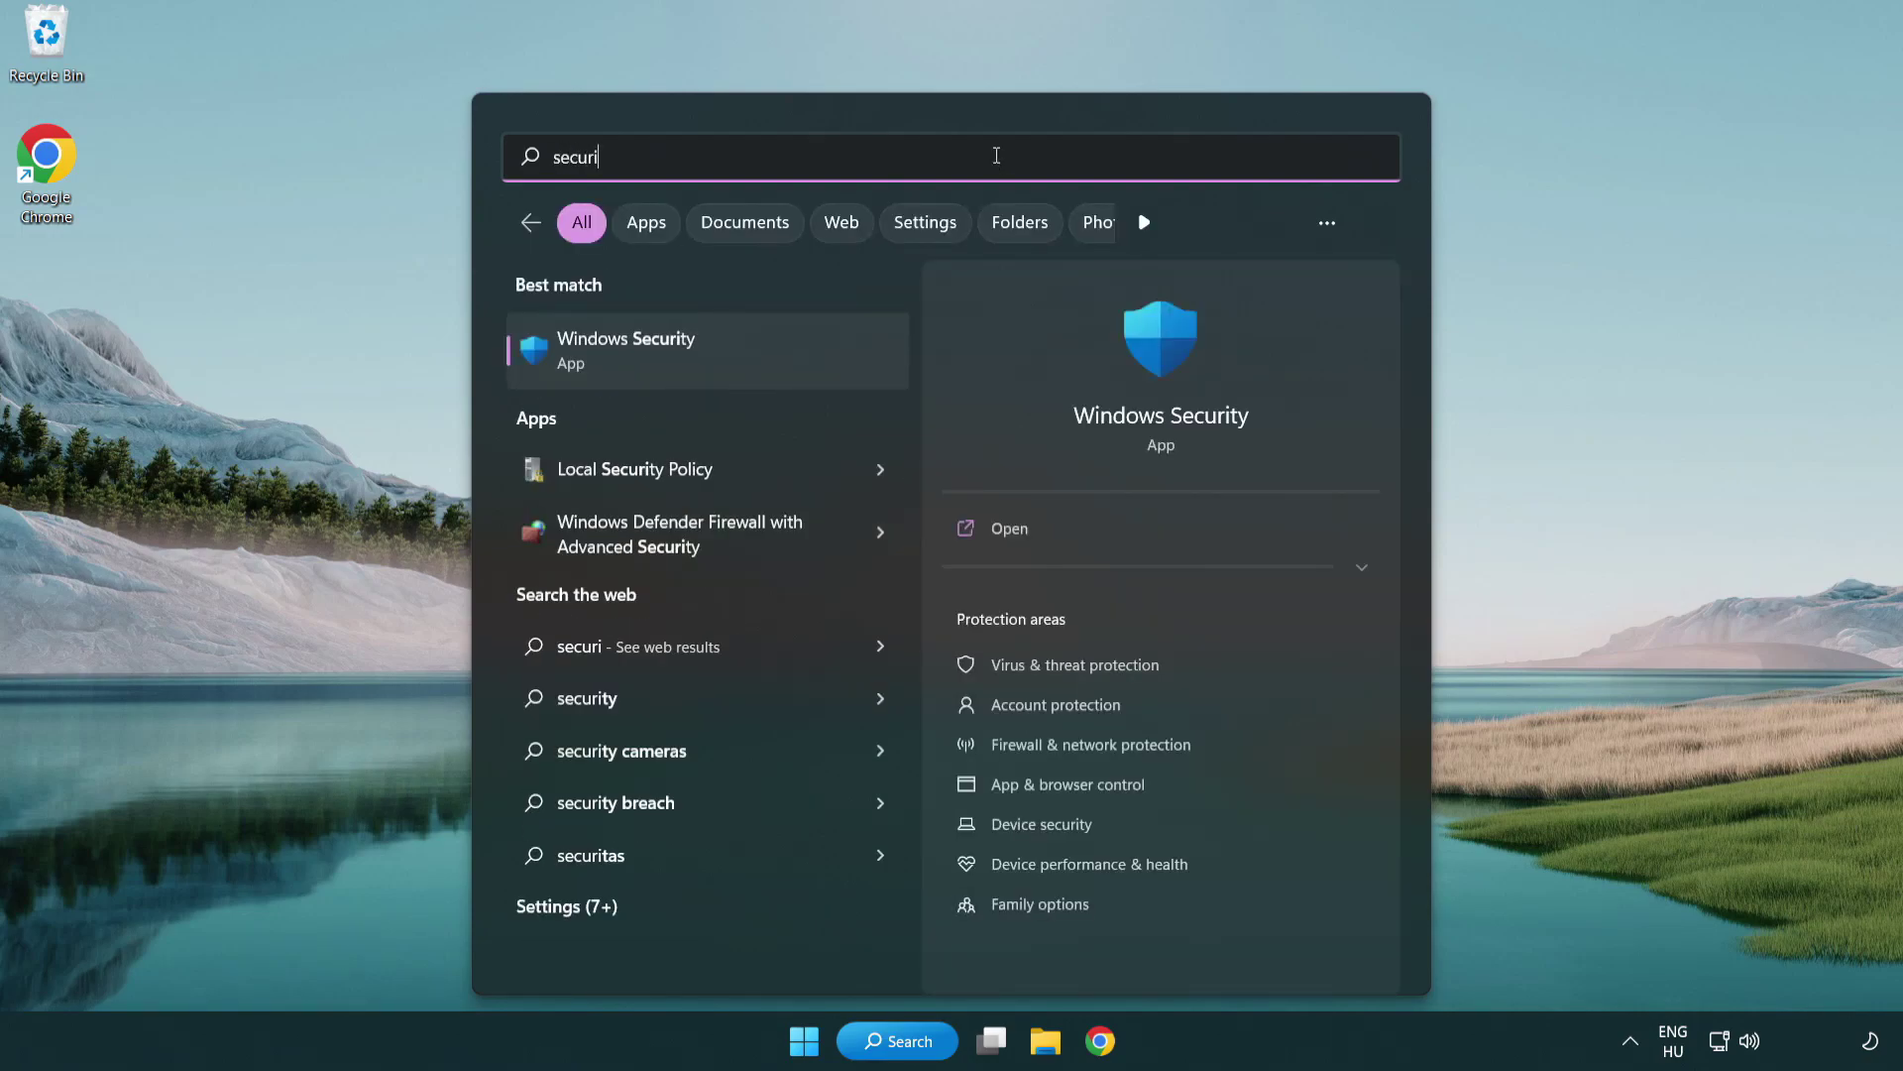
text(ty)
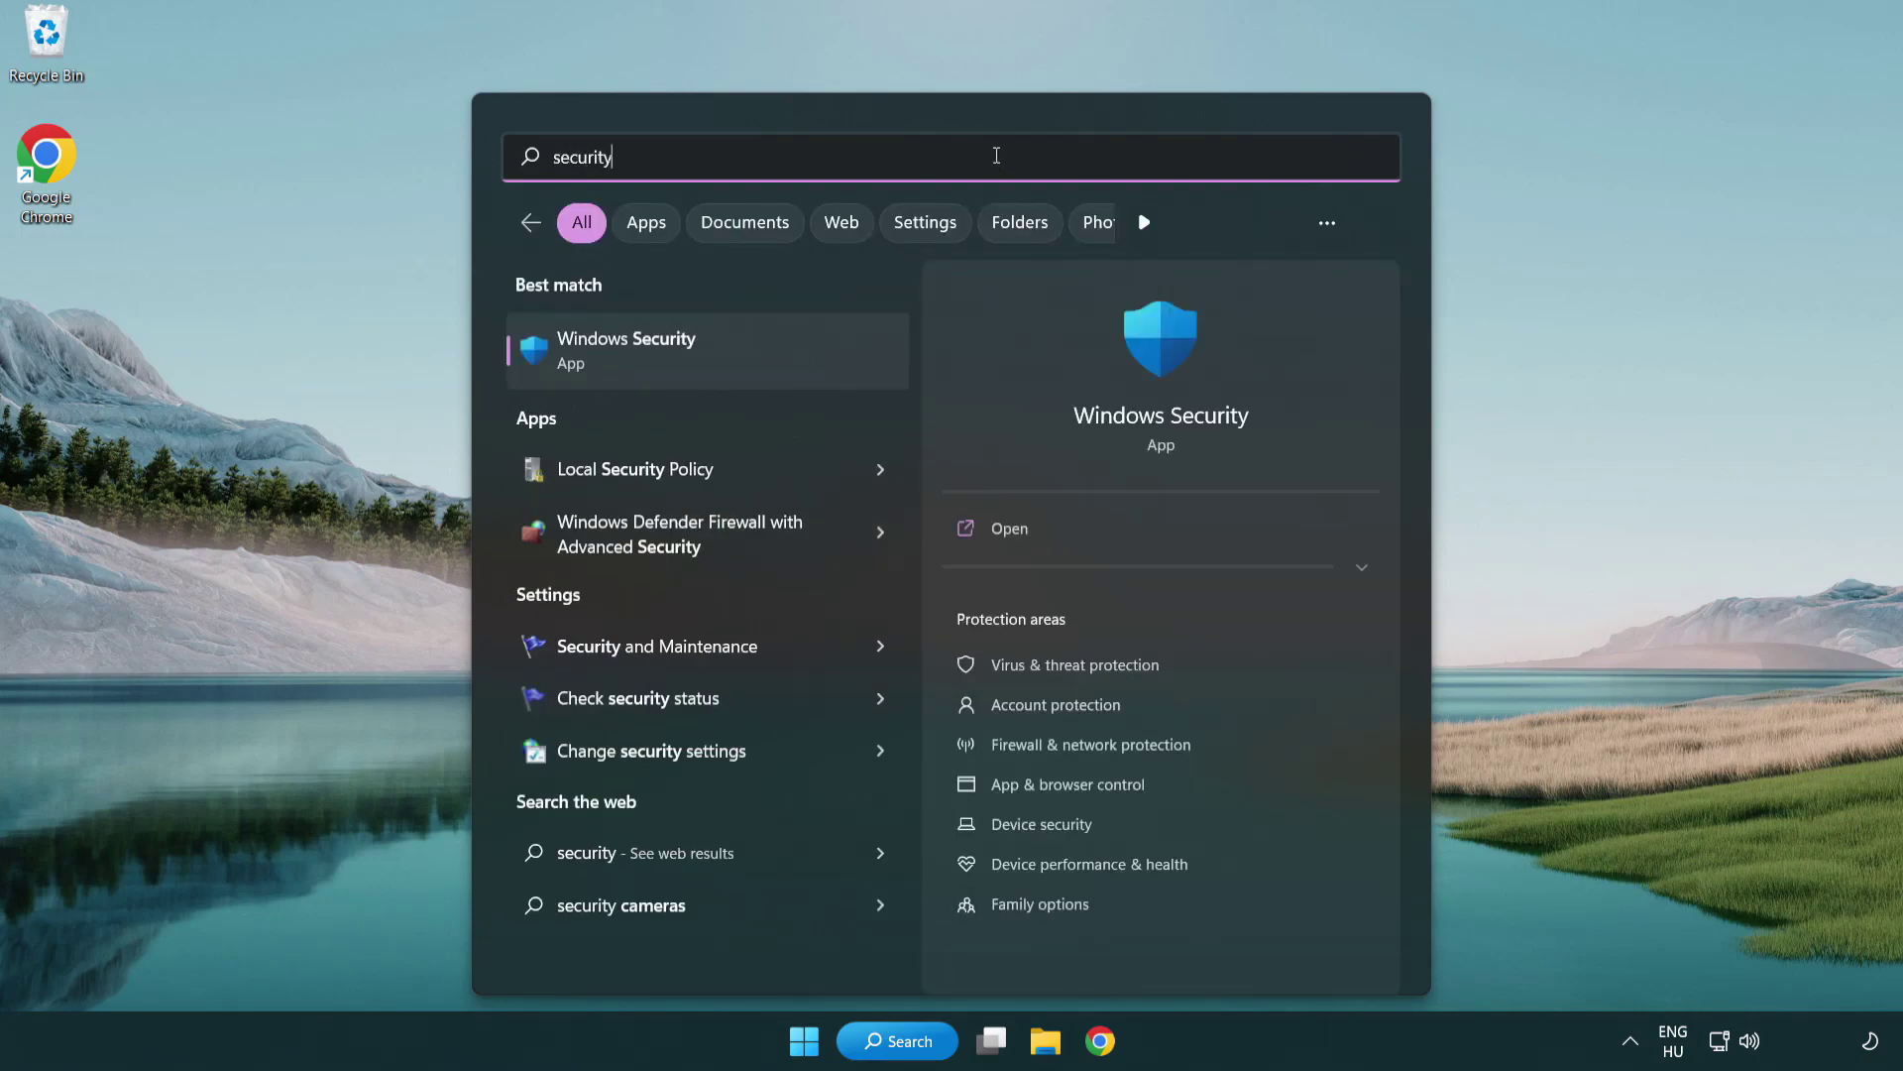
- Launch Windows Security and go to Virus & threat protection settings, down to Exclusions
click(779, 367)
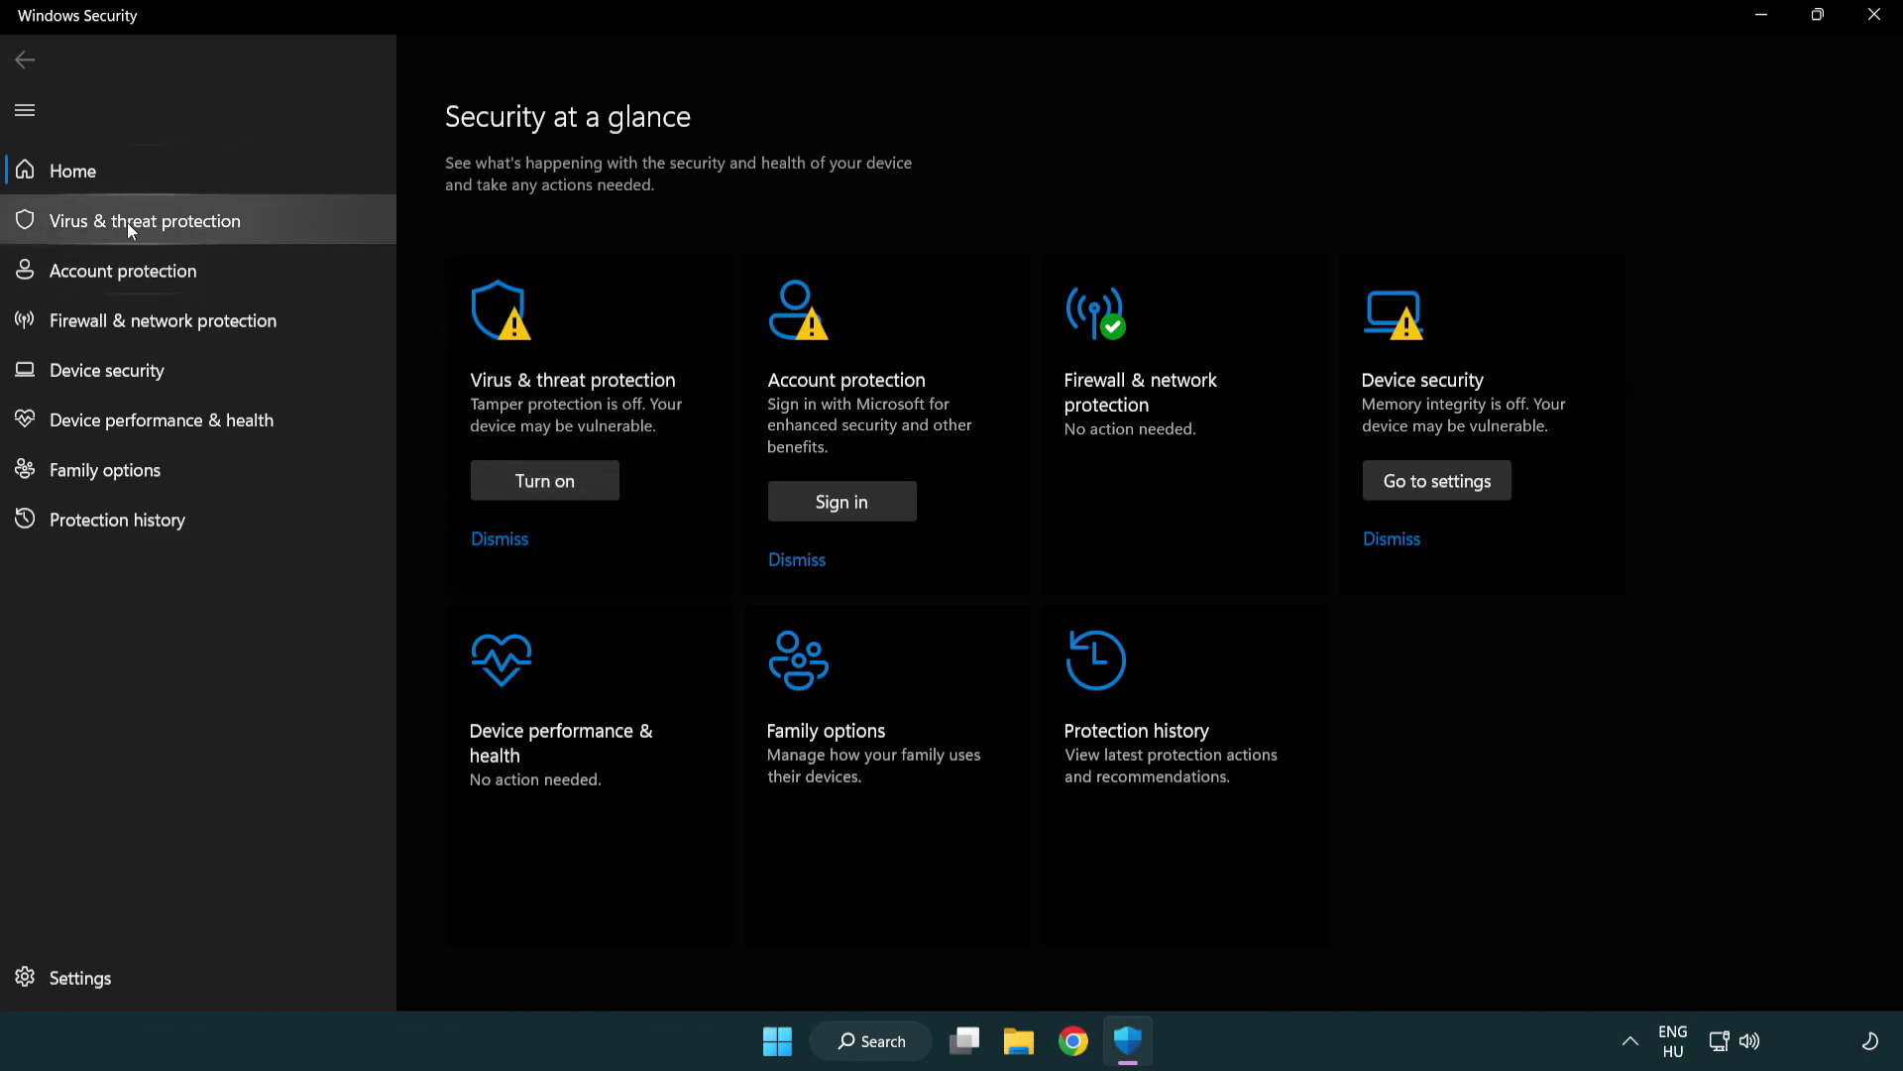
click(287, 227)
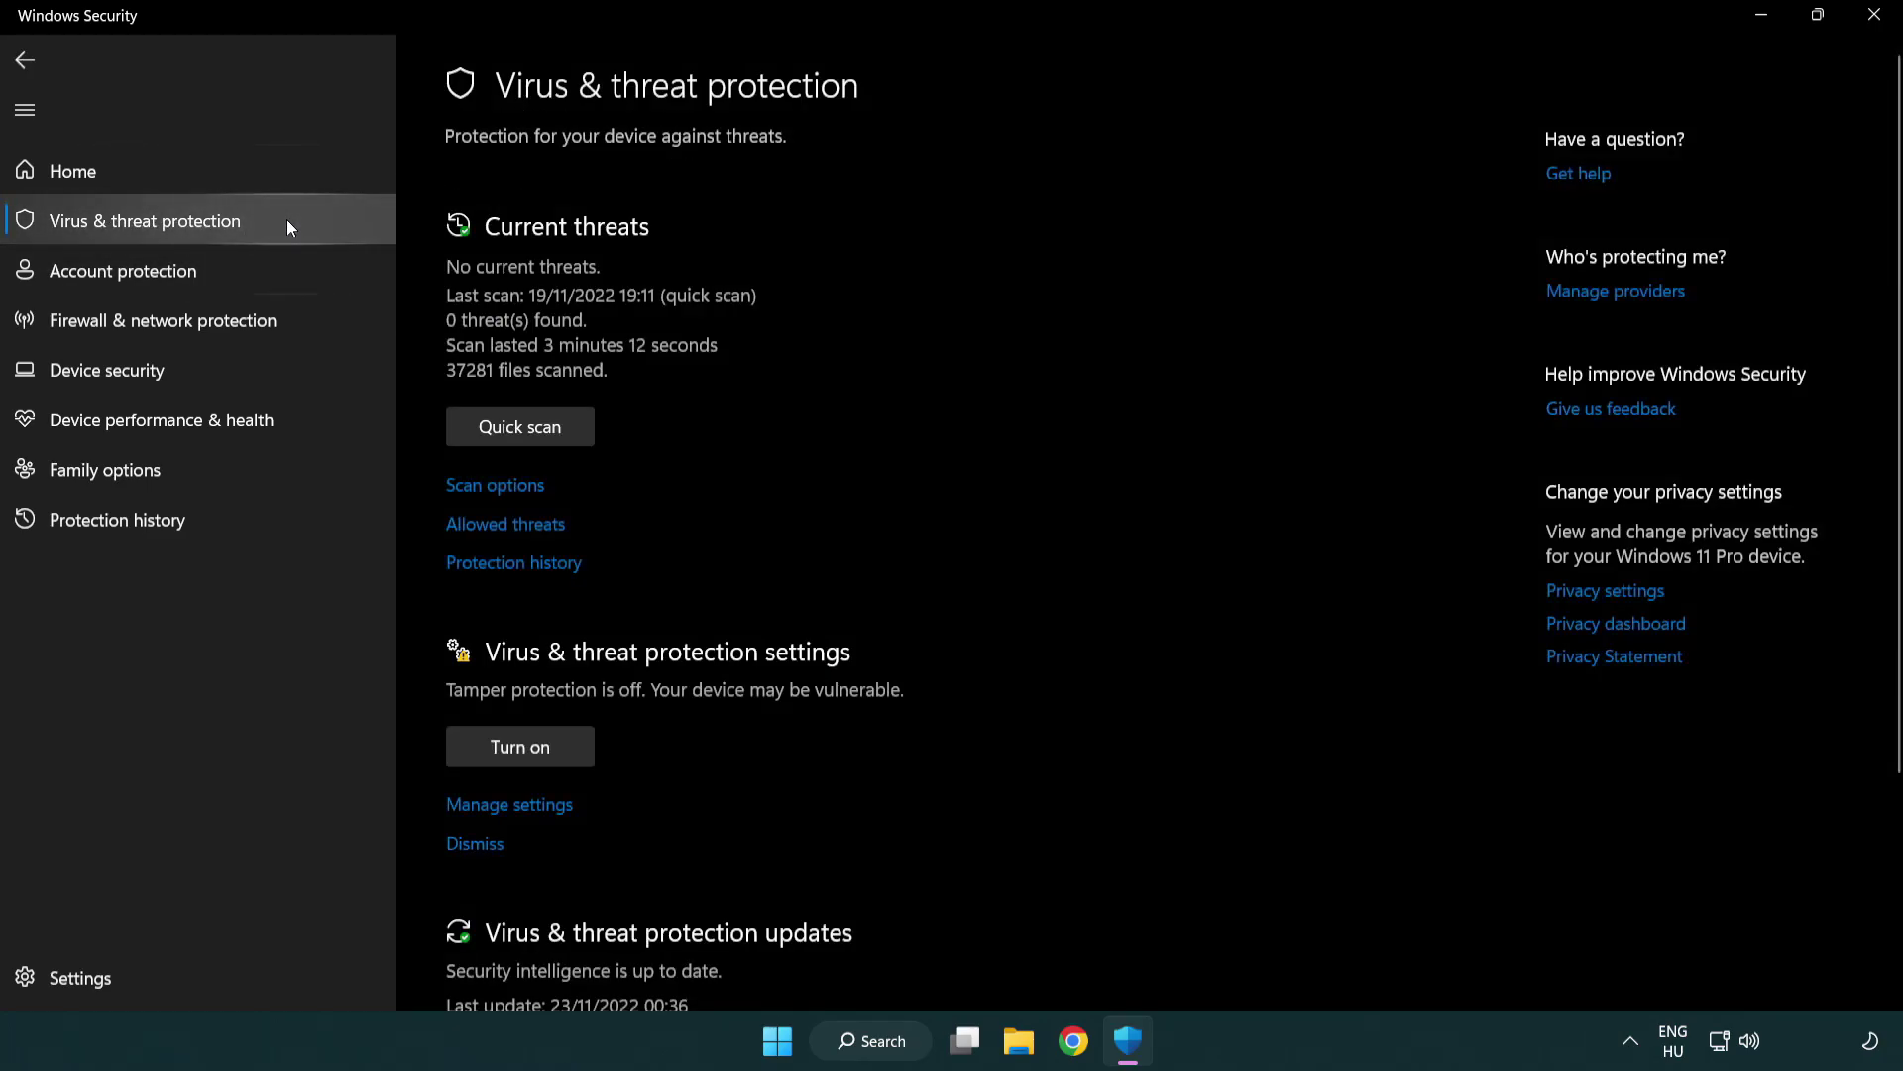
scroll(436, 377, down, 3)
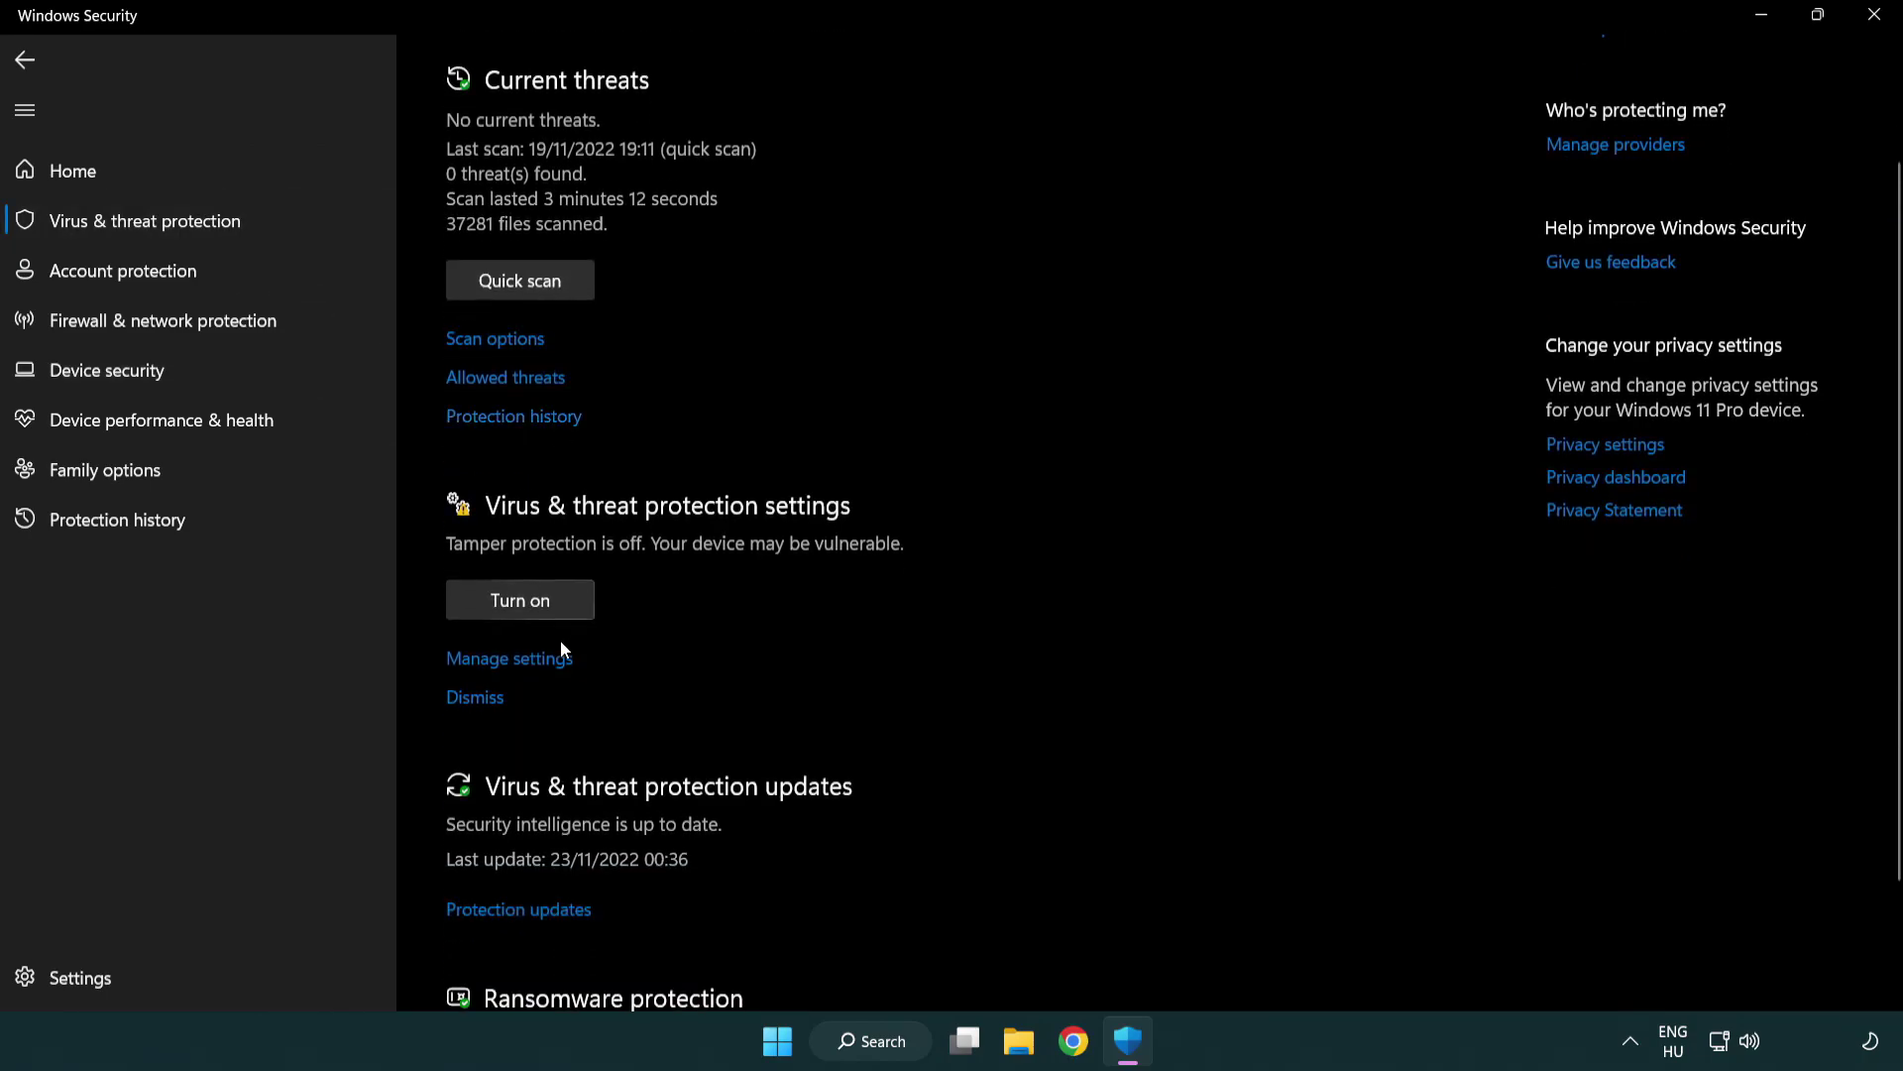
click(506, 662)
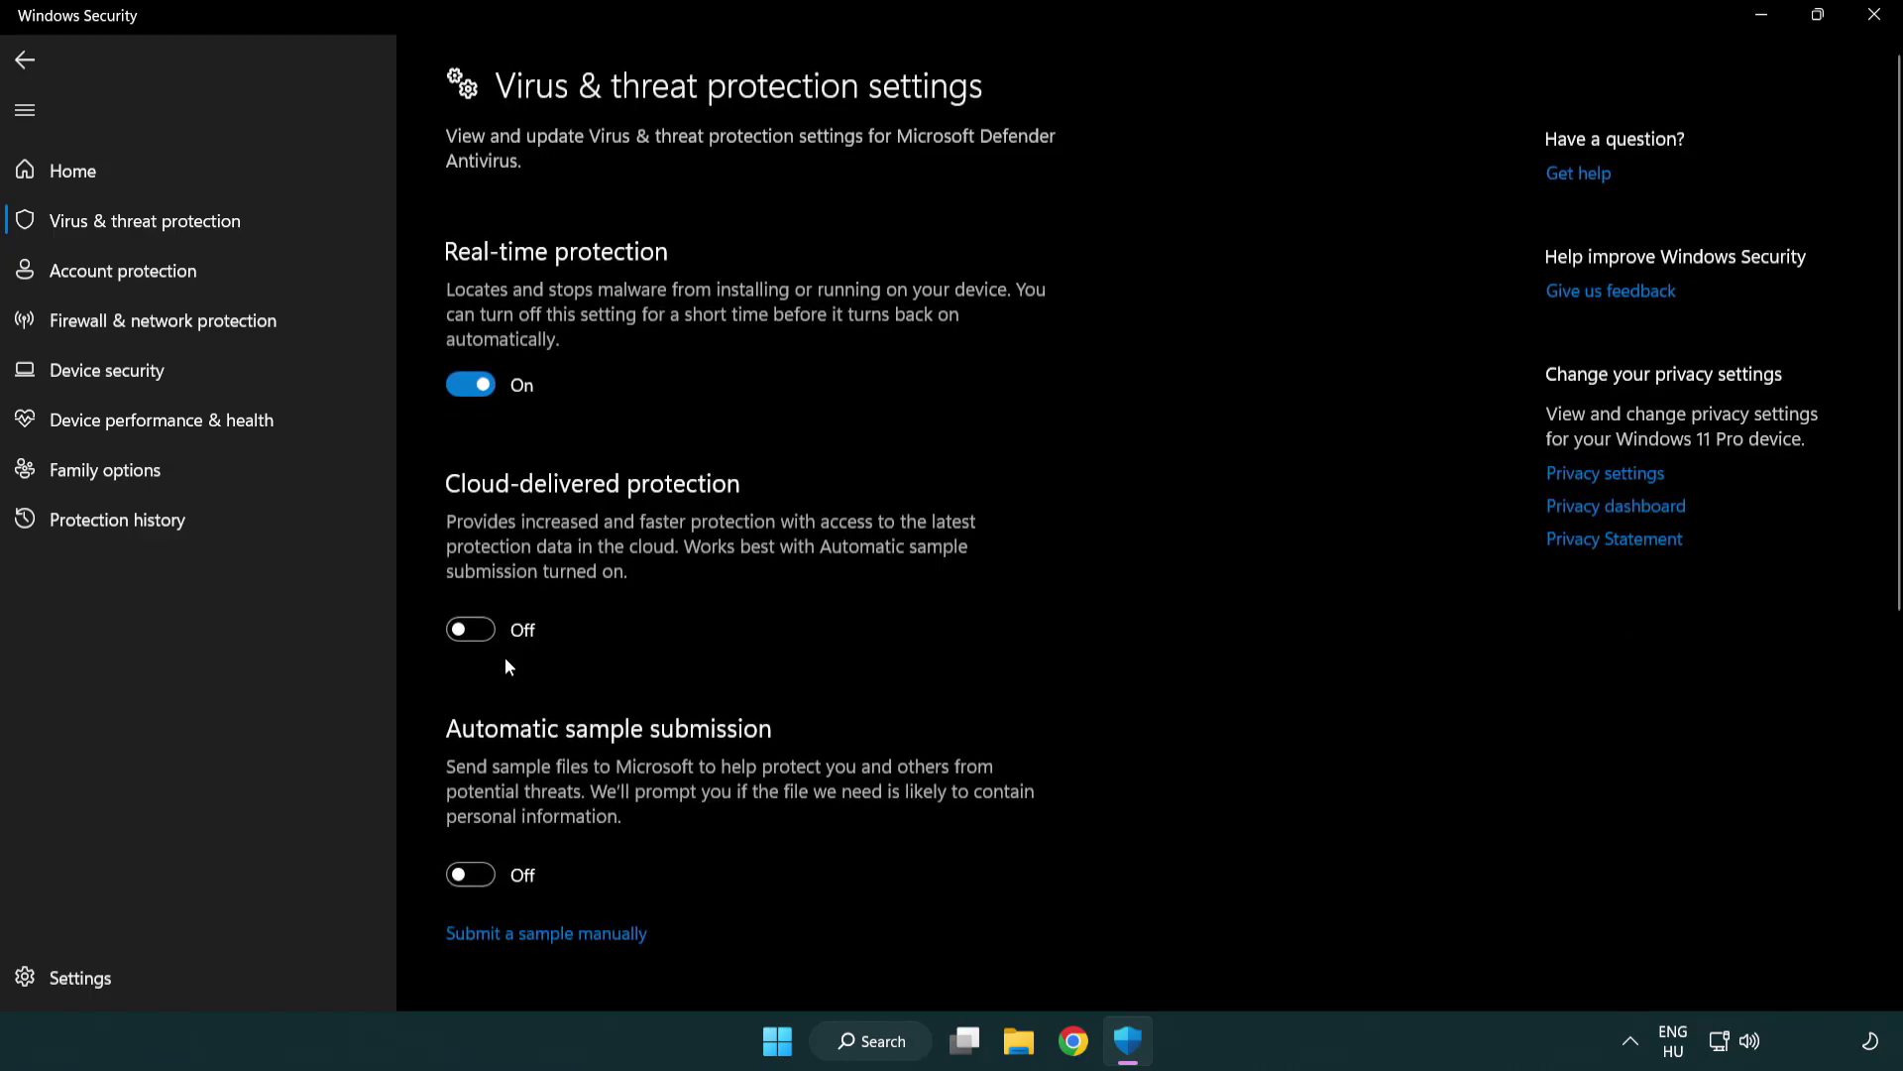
scroll(506, 661, down, 13)
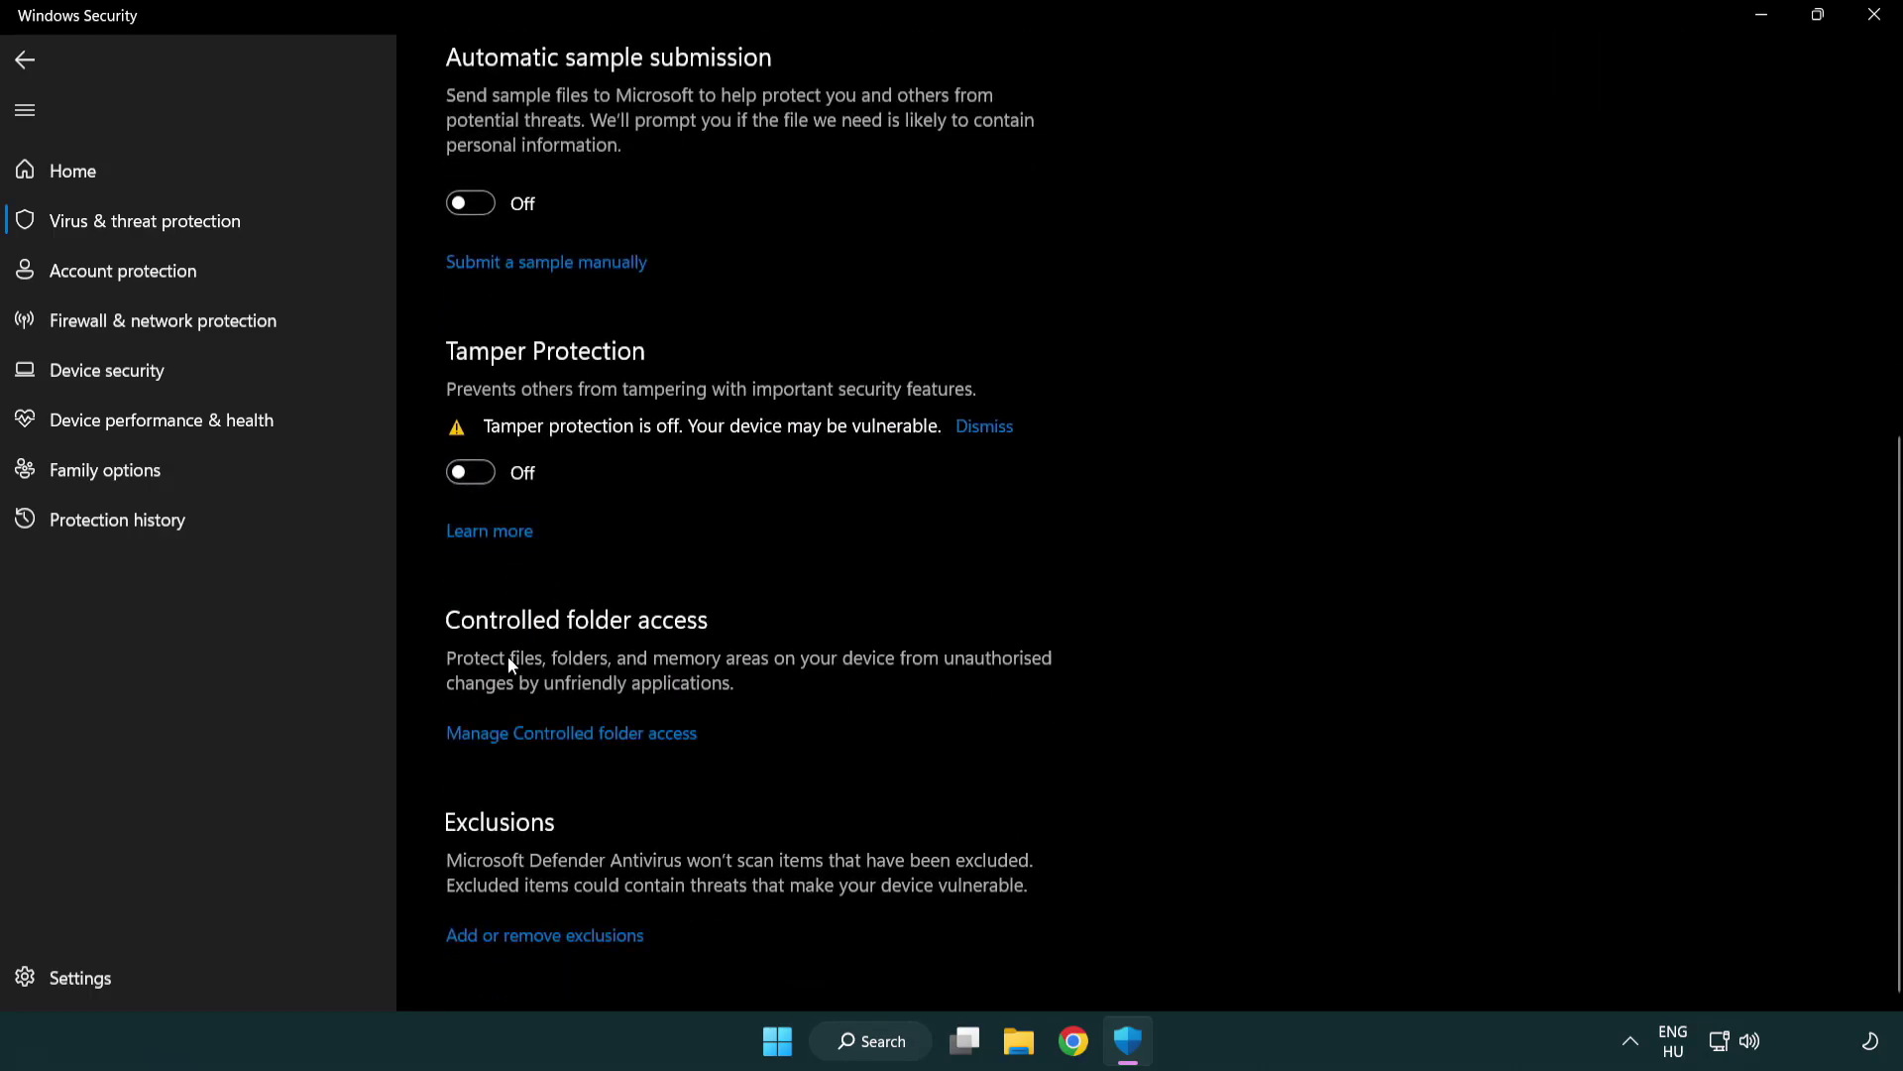
- Start adding a new file exclusion from Defender's exclusions list
click(471, 937)
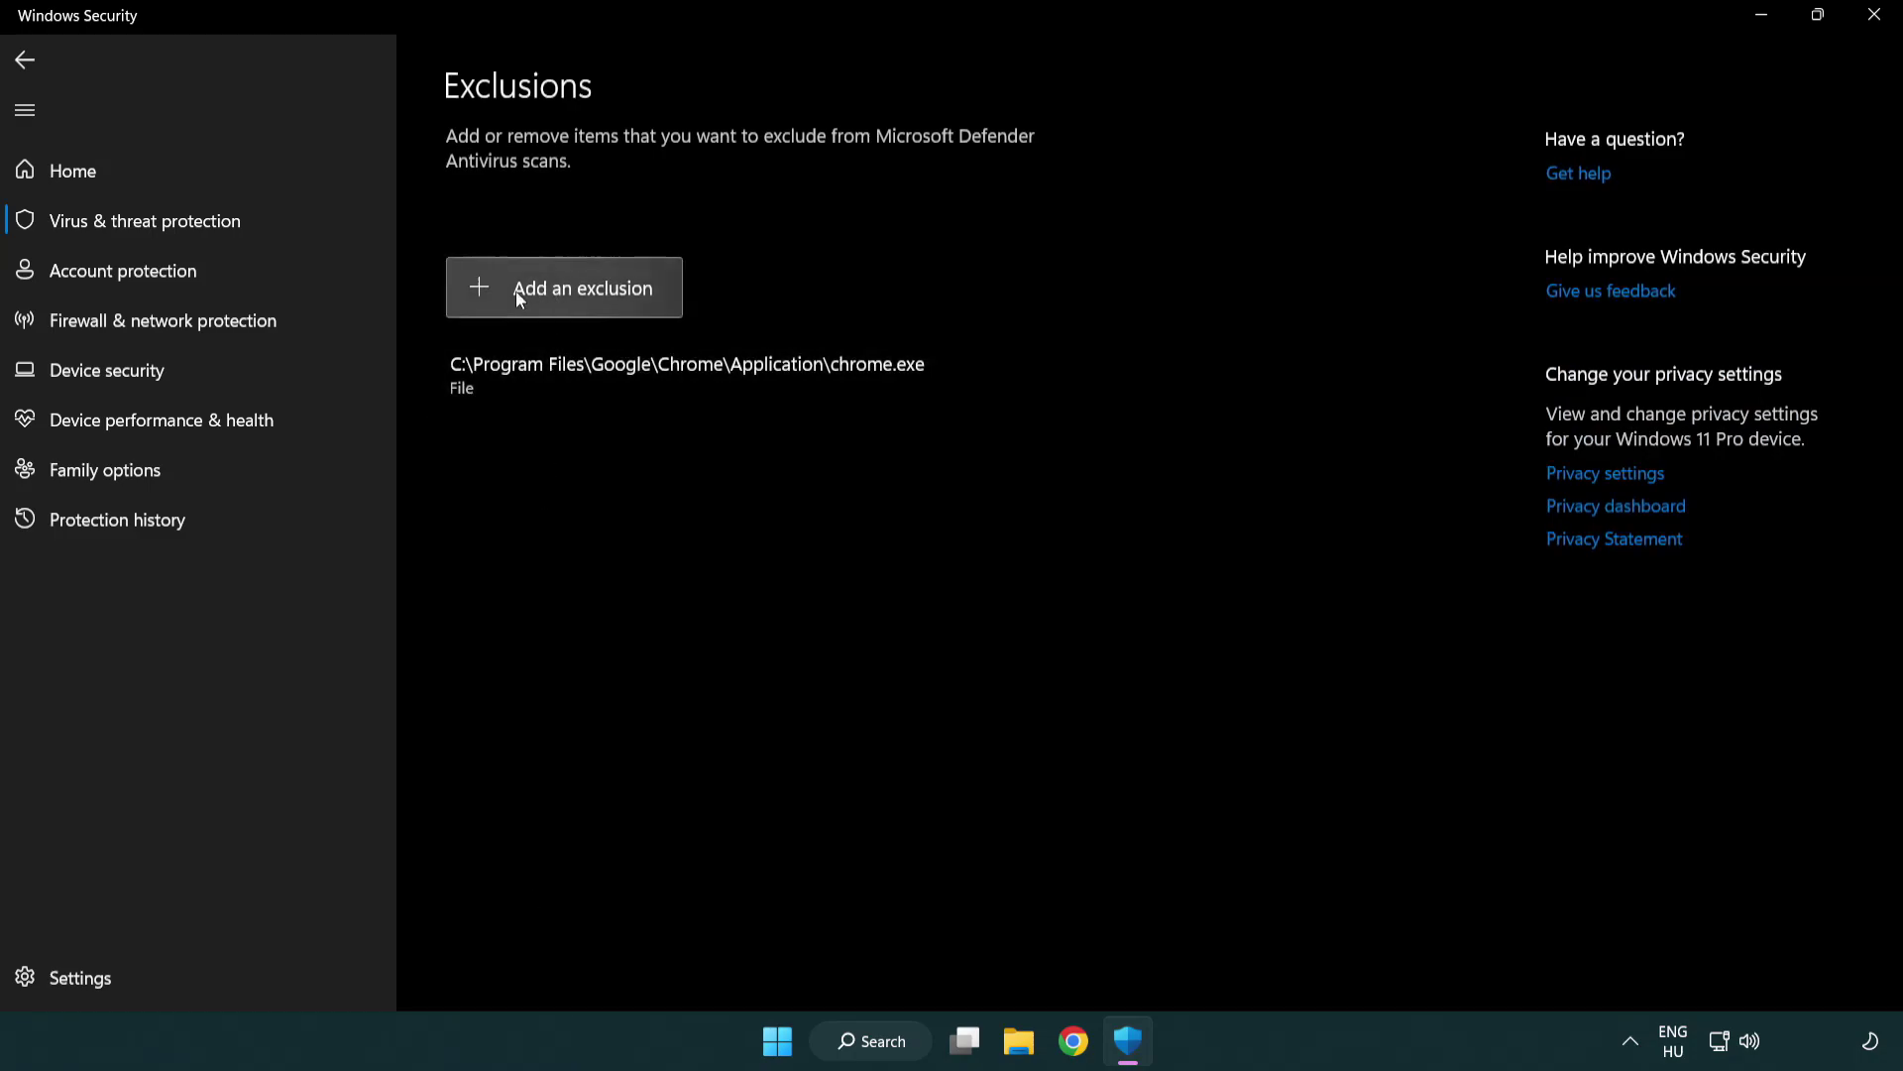
click(571, 294)
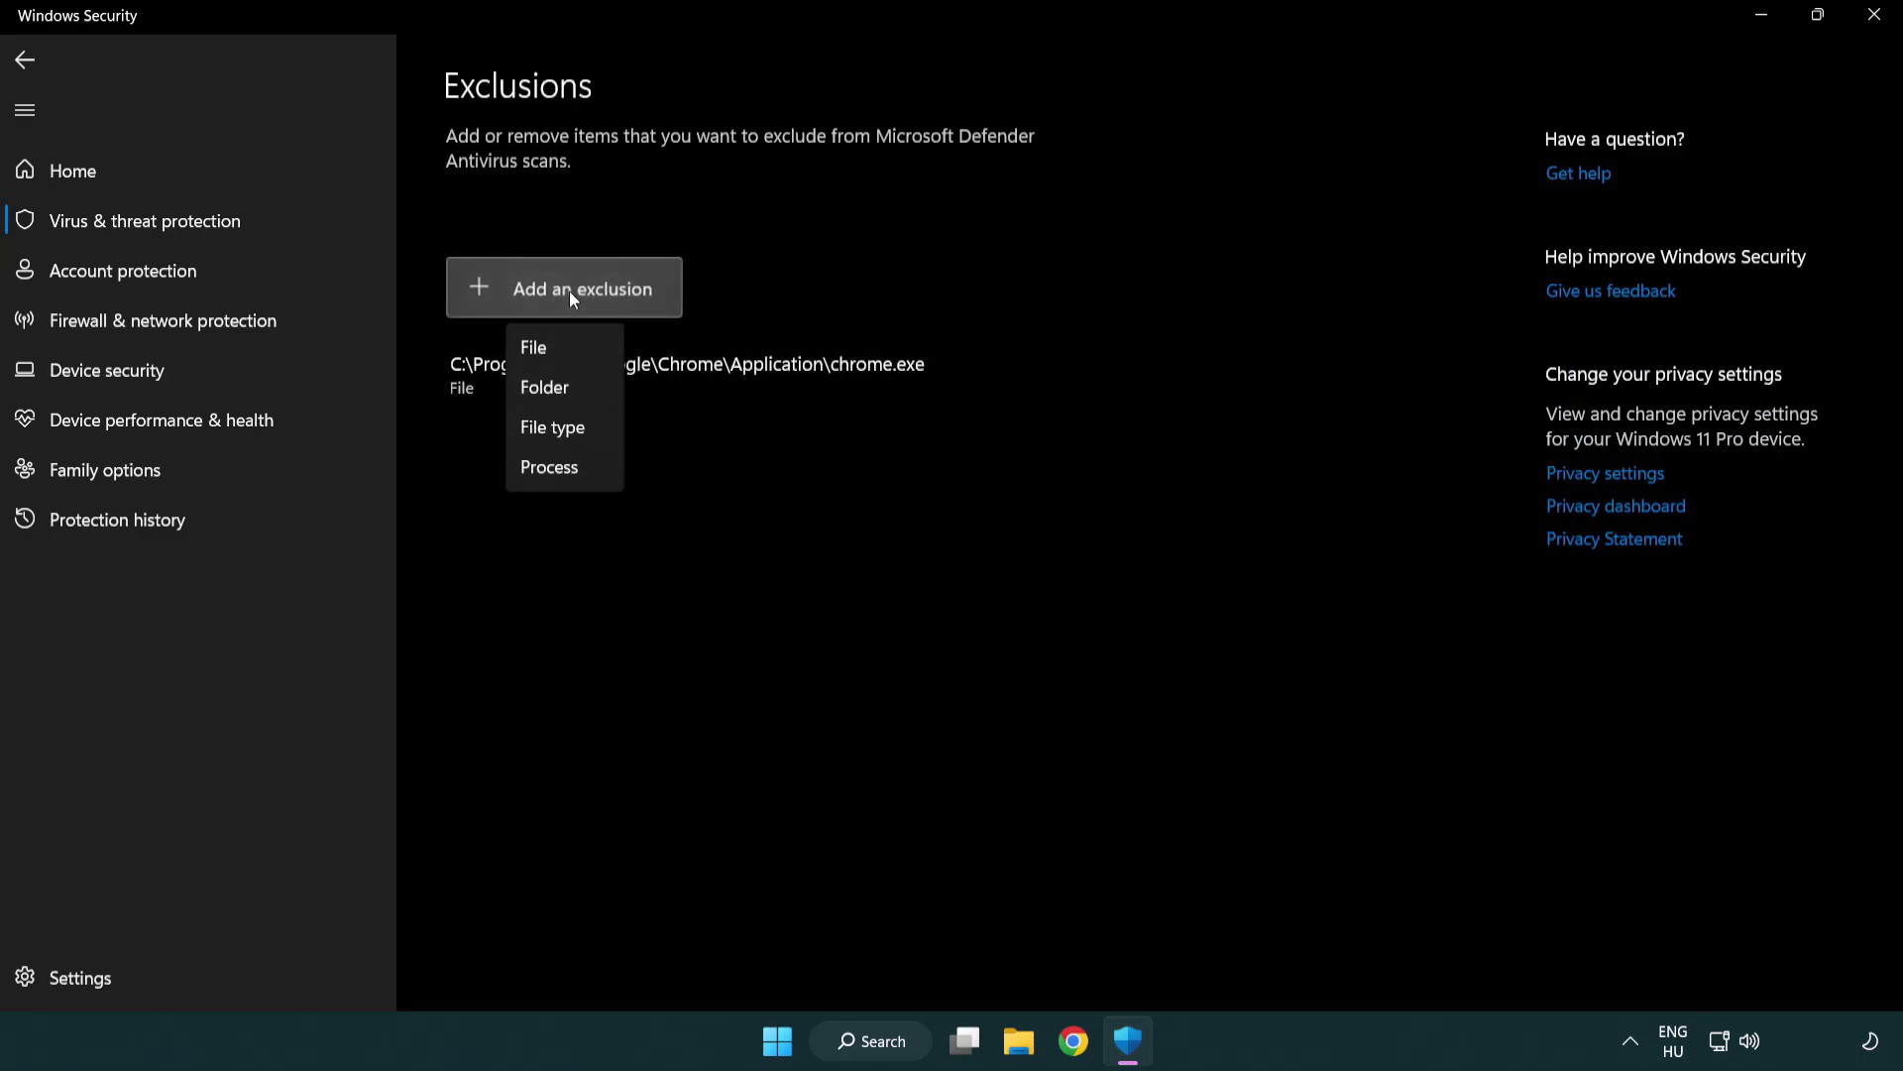
click(573, 349)
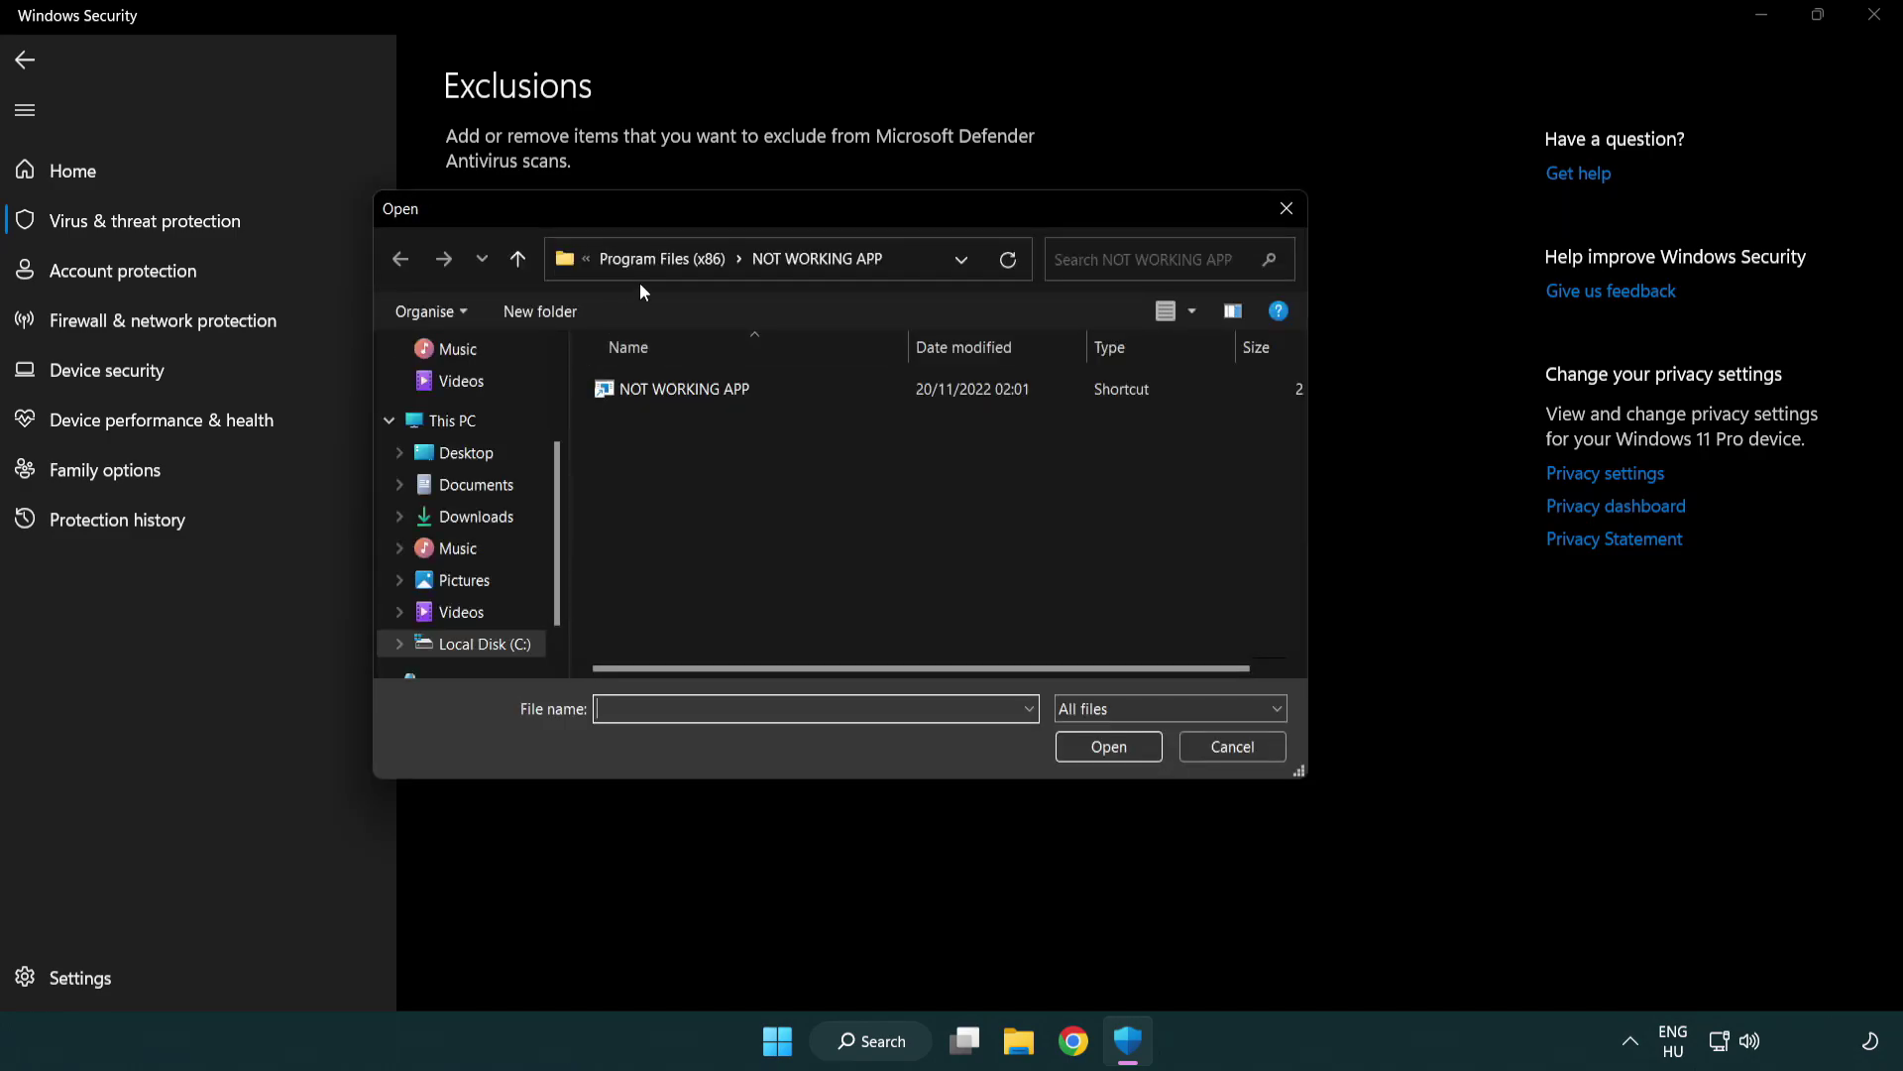
- Choose the shortcut in C:\Program Files (x86)\NOT WORKING APP as the excluded file
click(646, 265)
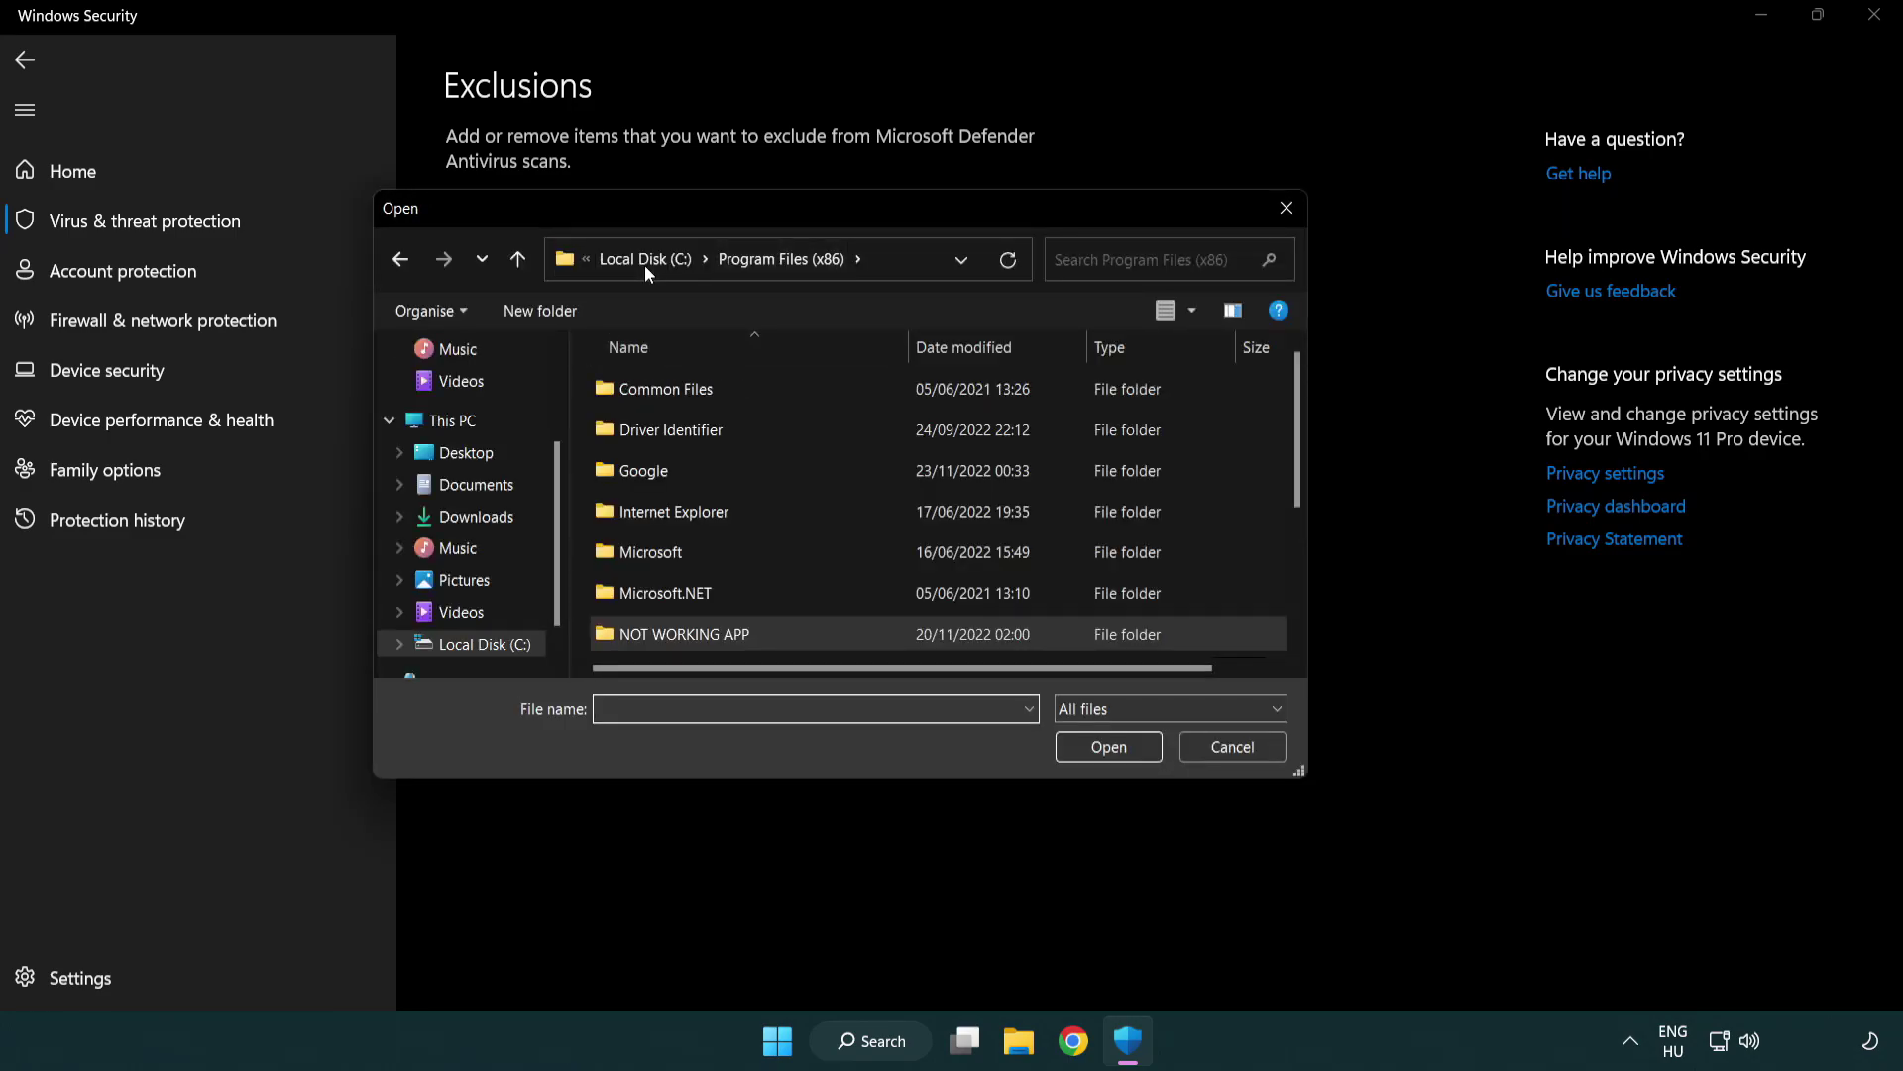
click(649, 264)
click(644, 263)
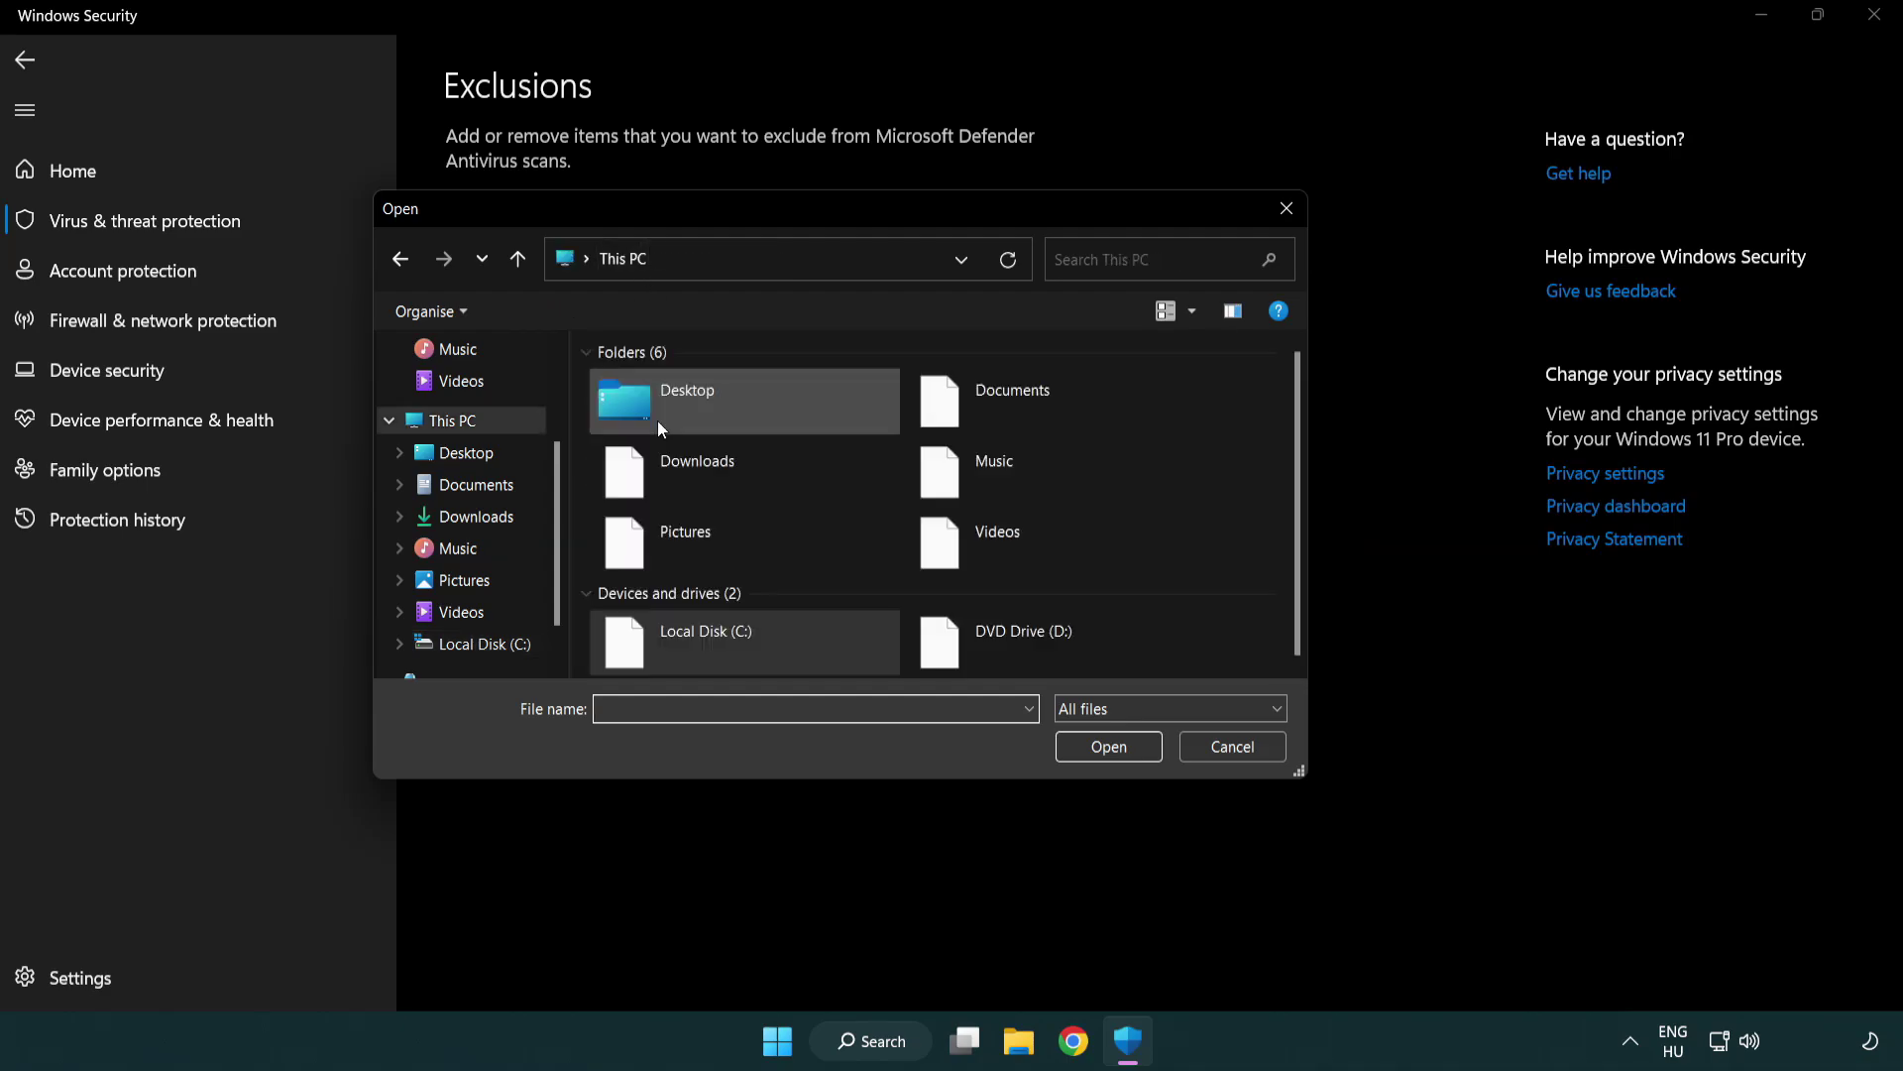
double_click(697, 657)
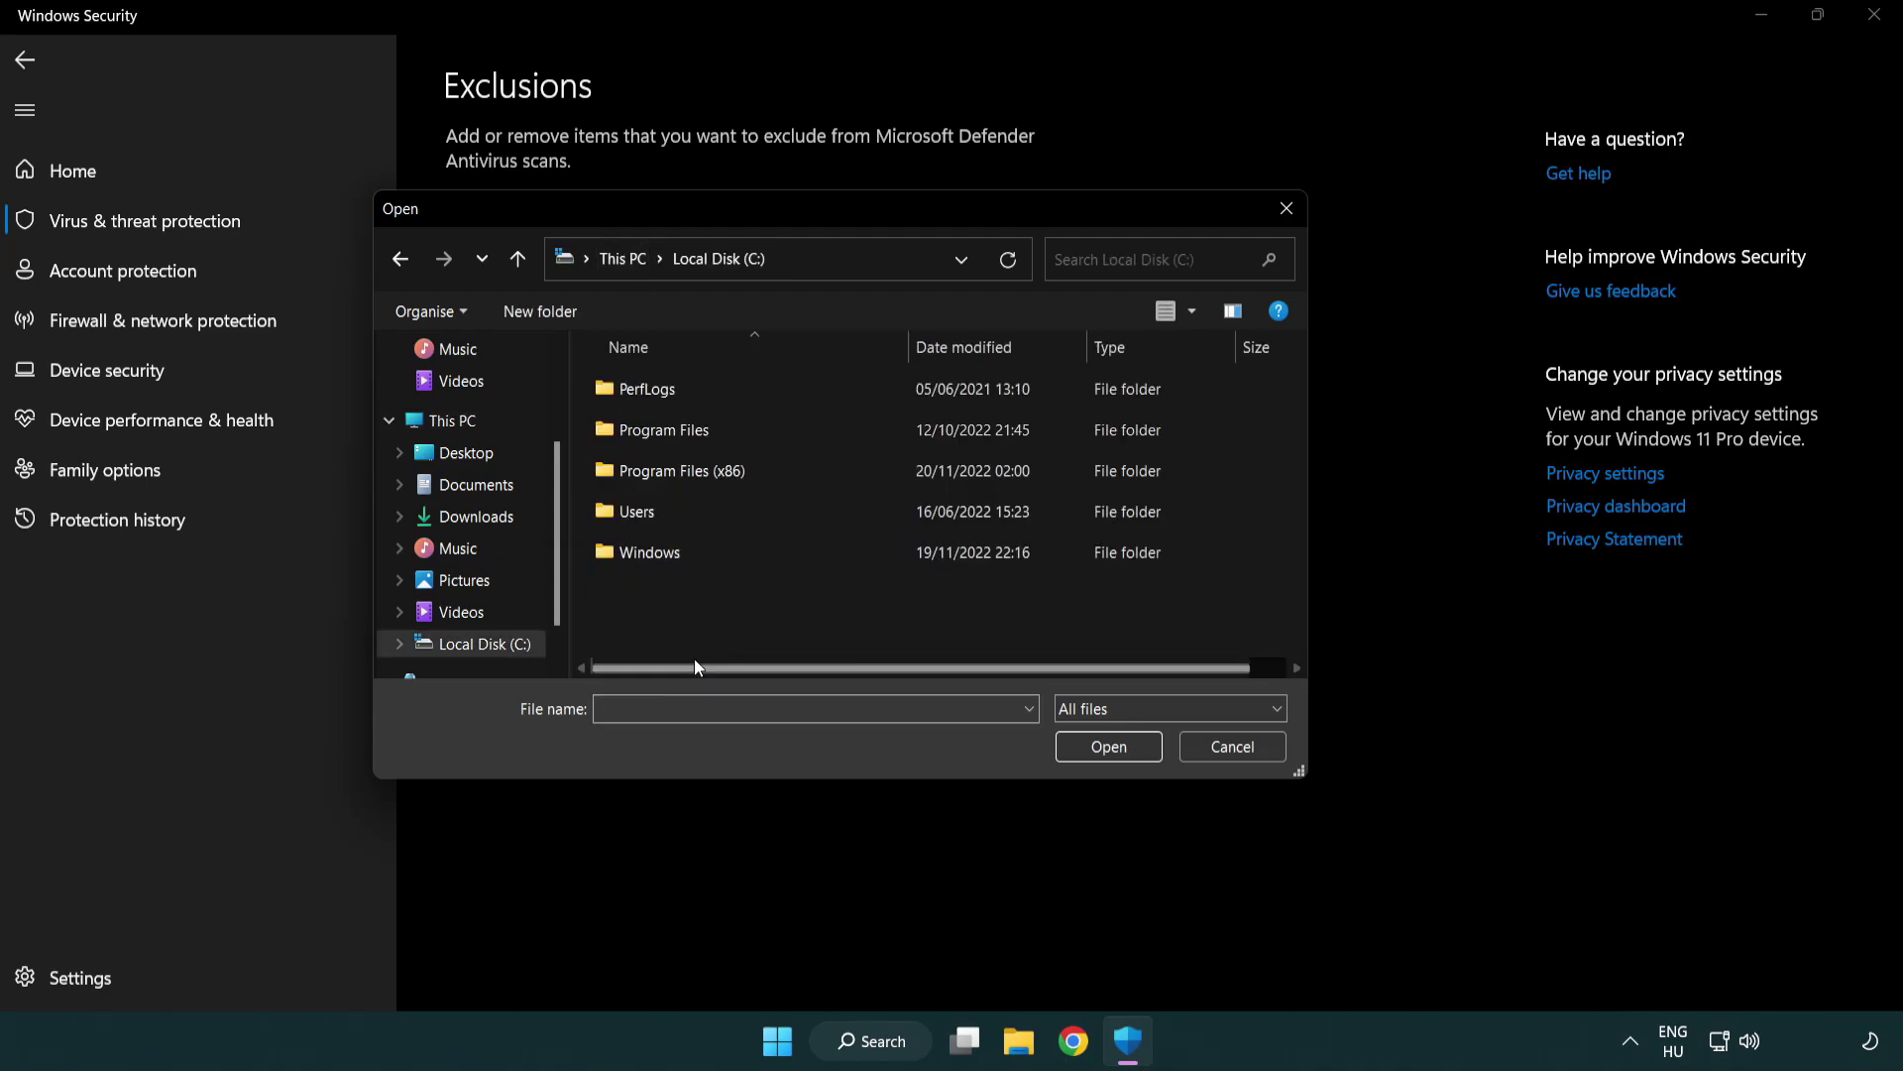
click(699, 473)
double_click(698, 472)
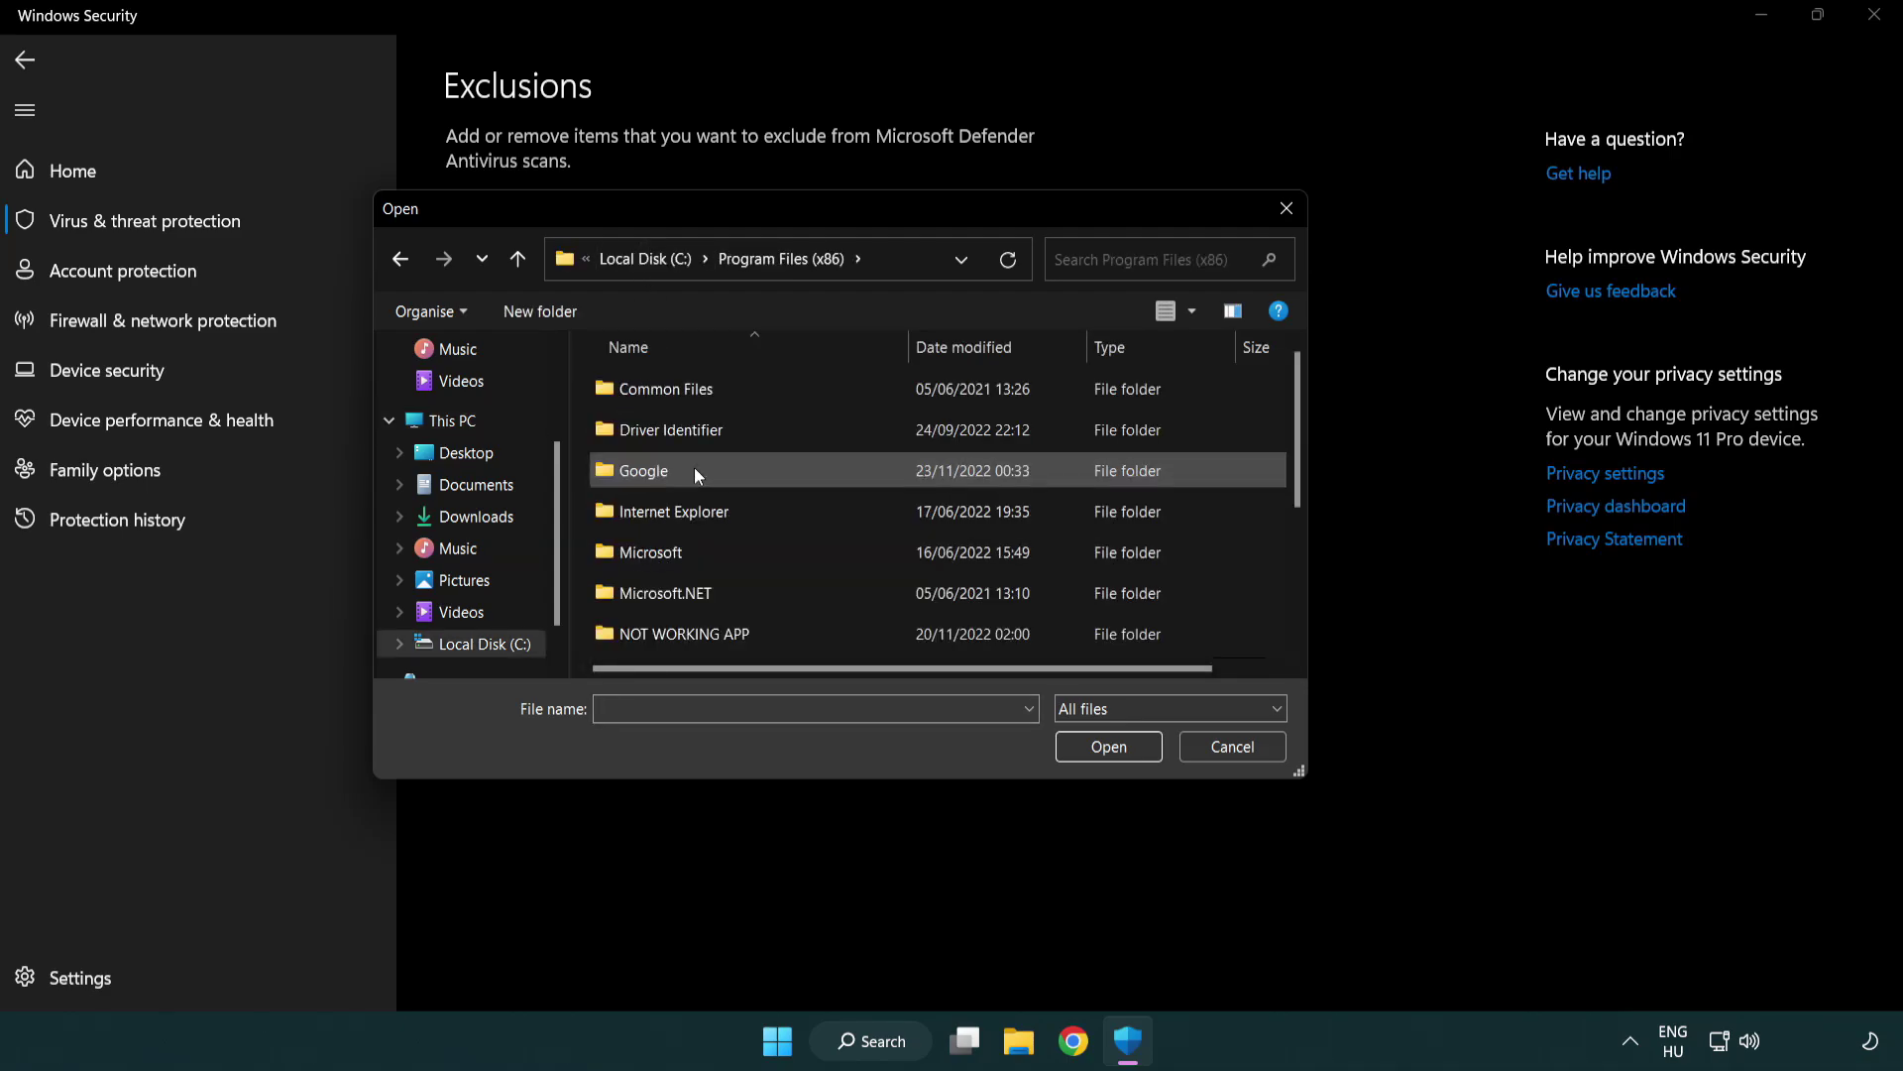
click(710, 637)
double_click(710, 636)
click(670, 387)
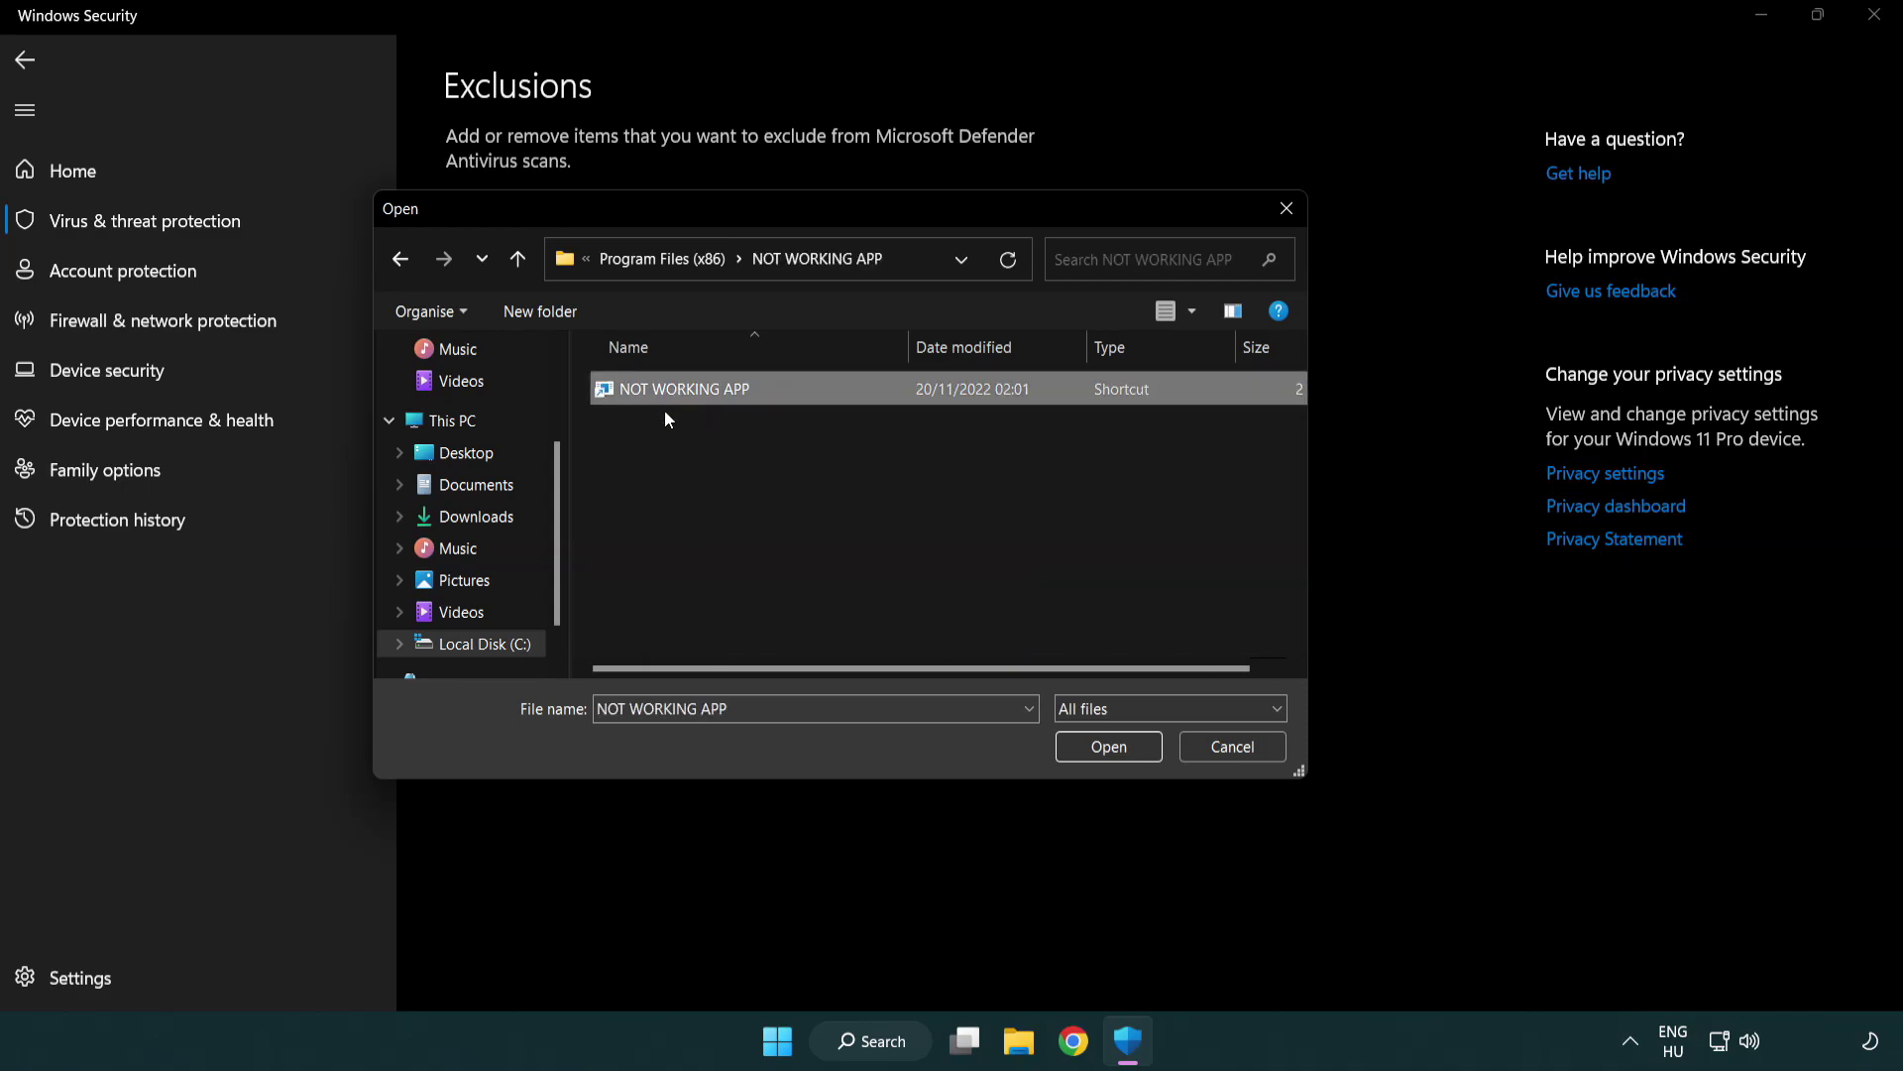
click(1105, 756)
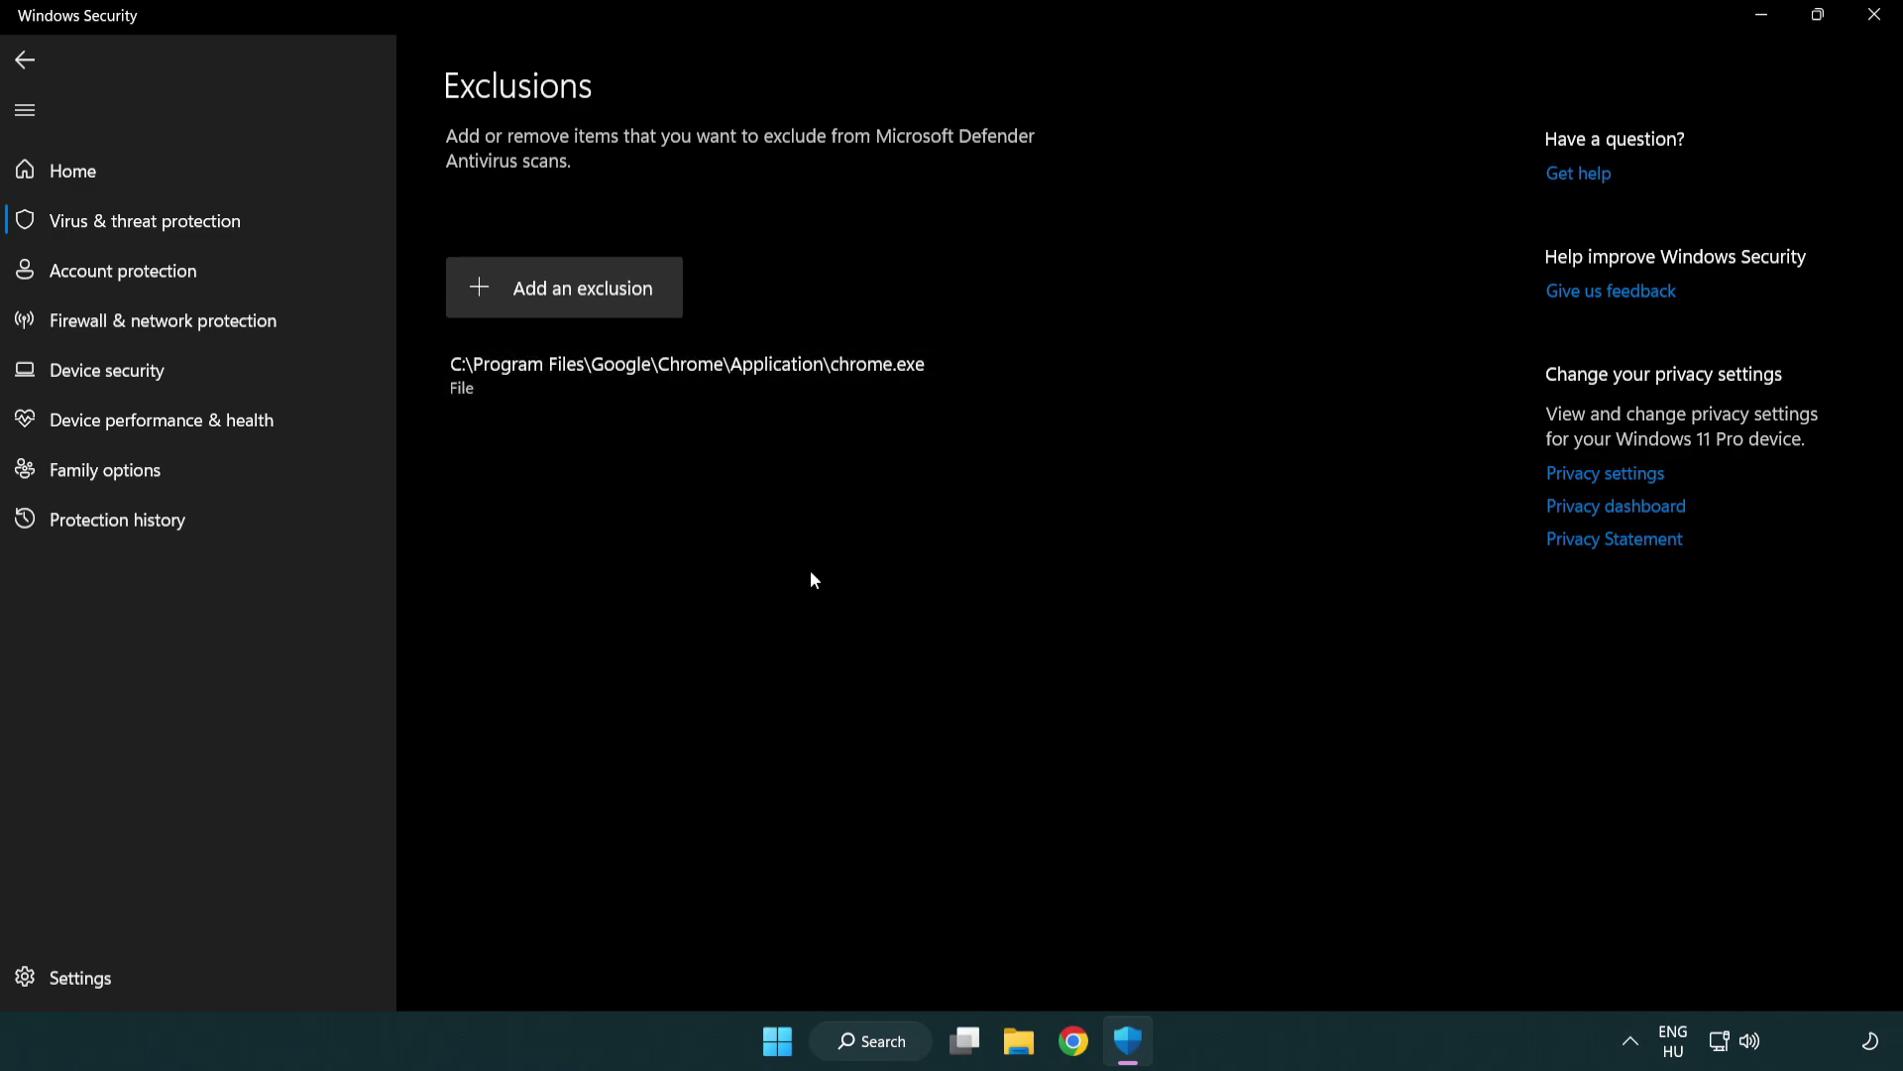
- Close Windows Security and show the Start menu's Sleep, Shut down and Restart options
click(1874, 14)
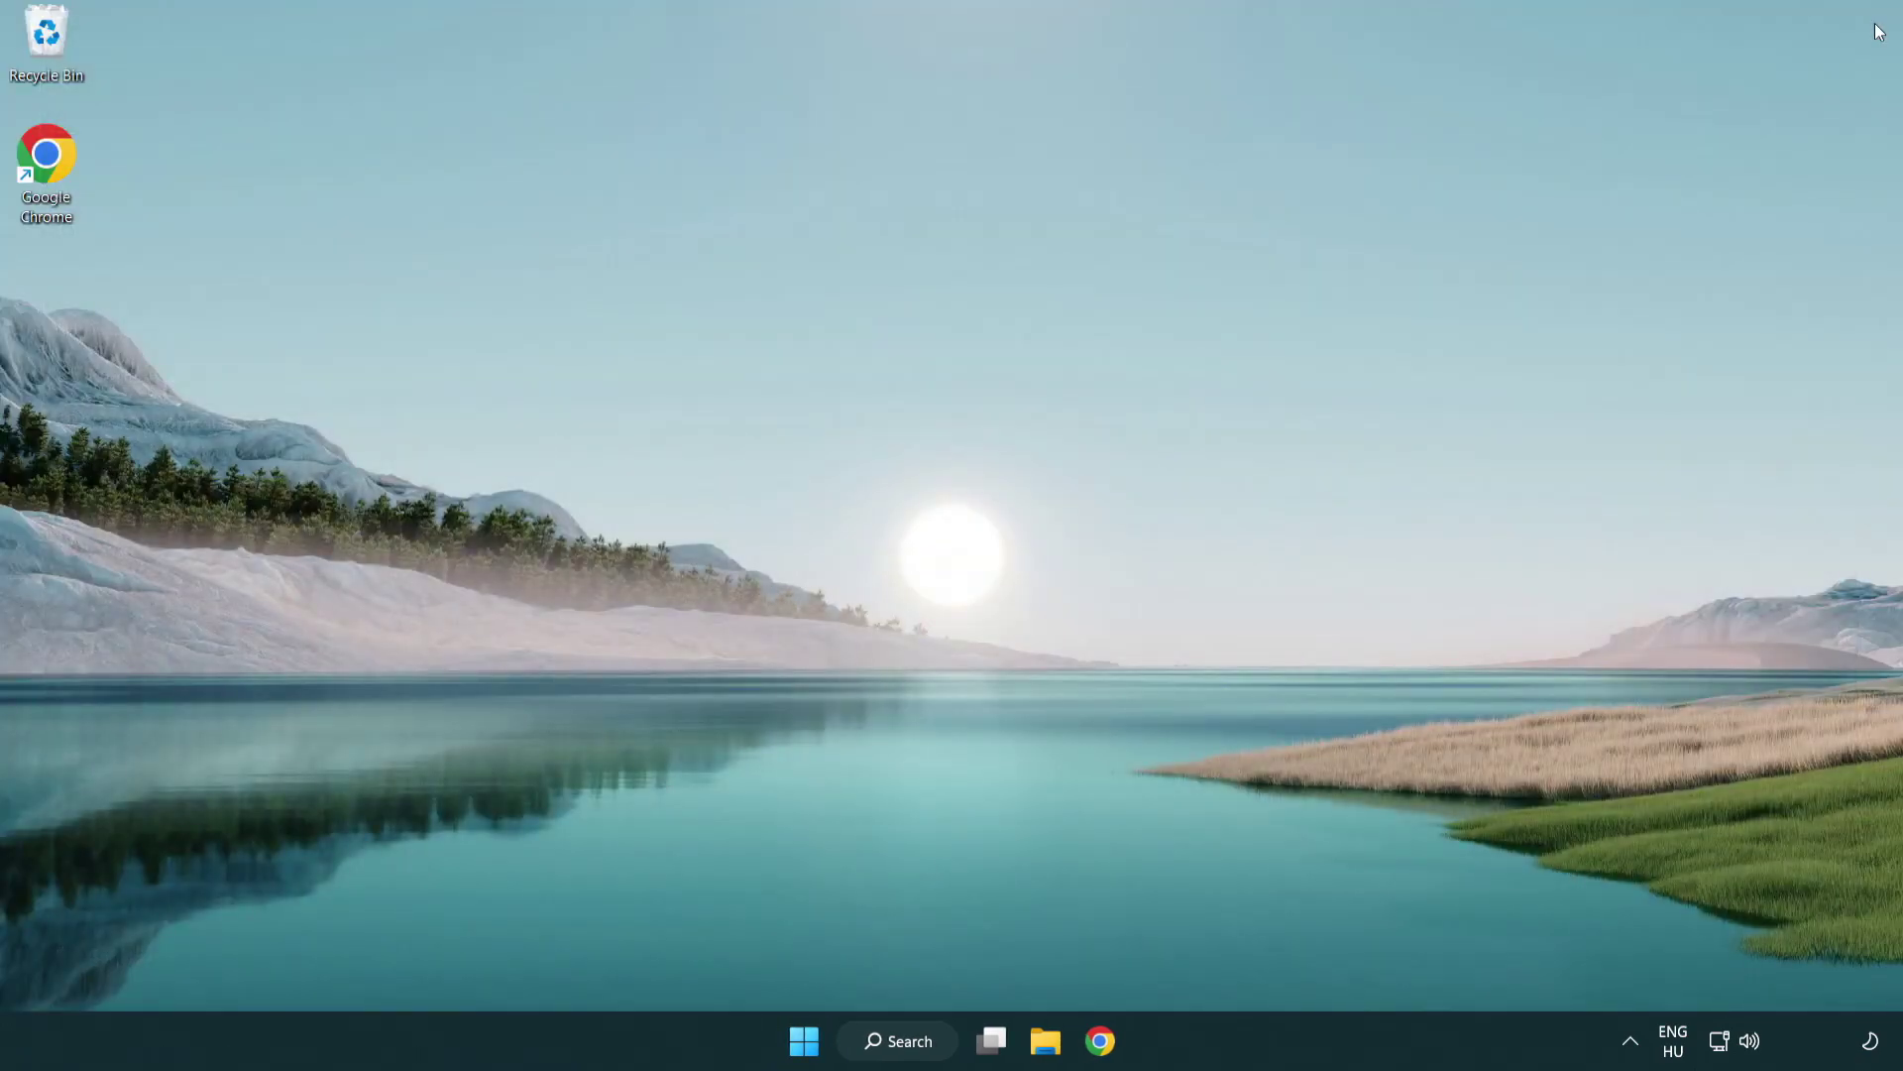
click(803, 1040)
click(1261, 954)
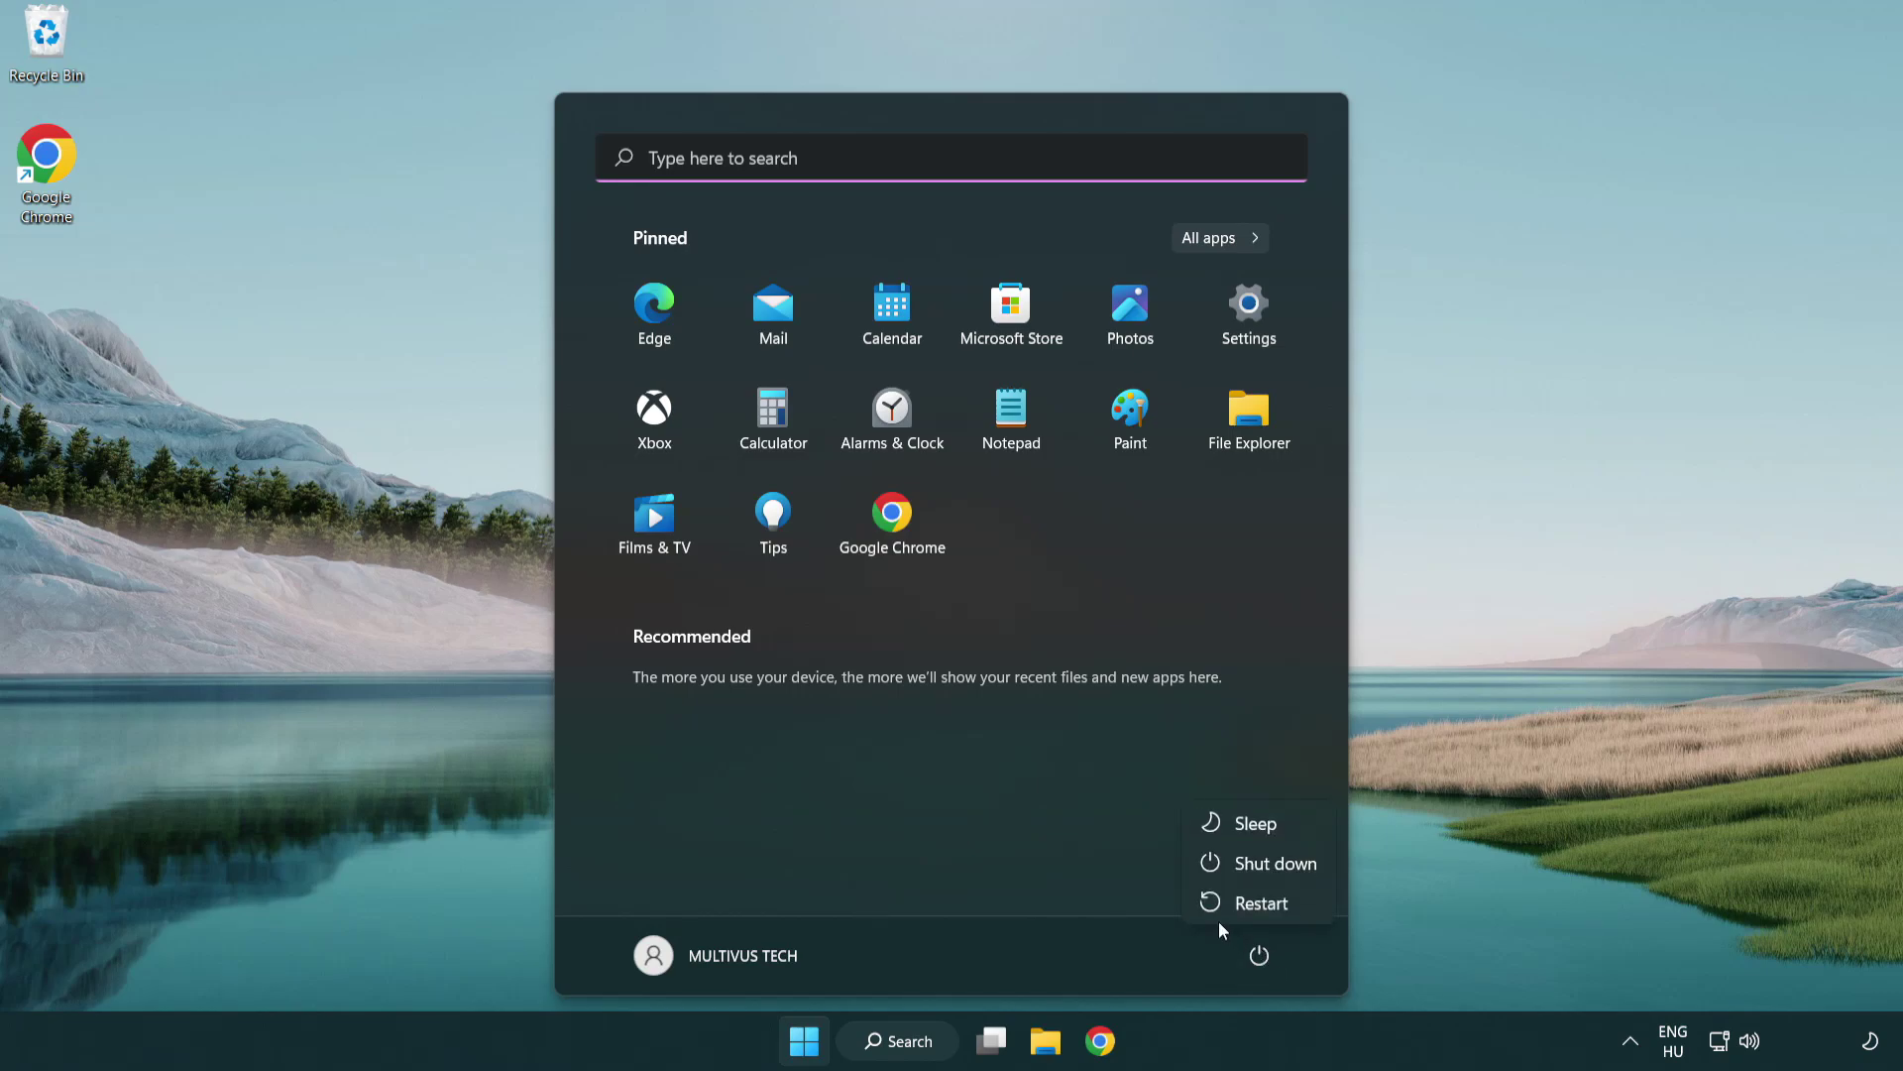